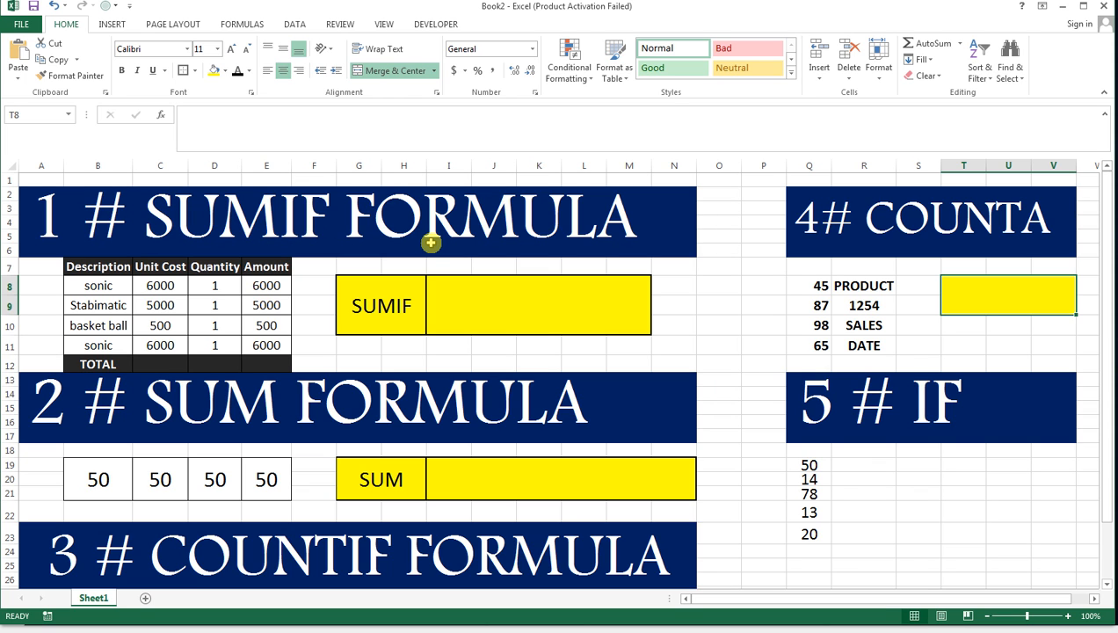
{"action": "left_click_drag", "start_coordinate": [99, 304], "coordinate": [112, 343]}
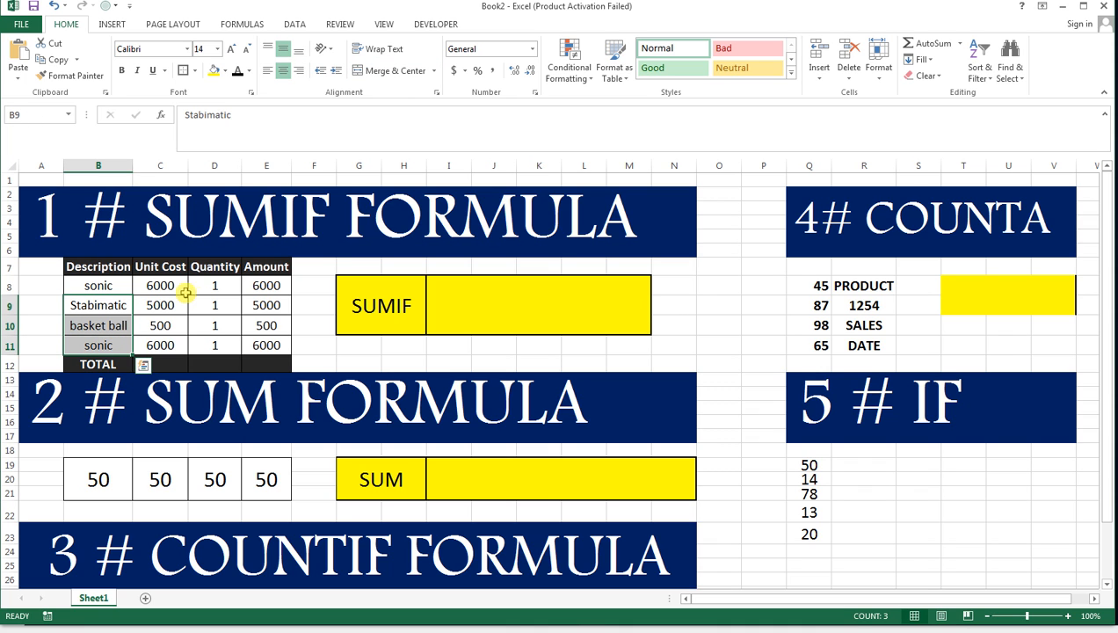
{"action": "left_click", "coordinate": [106, 286]}
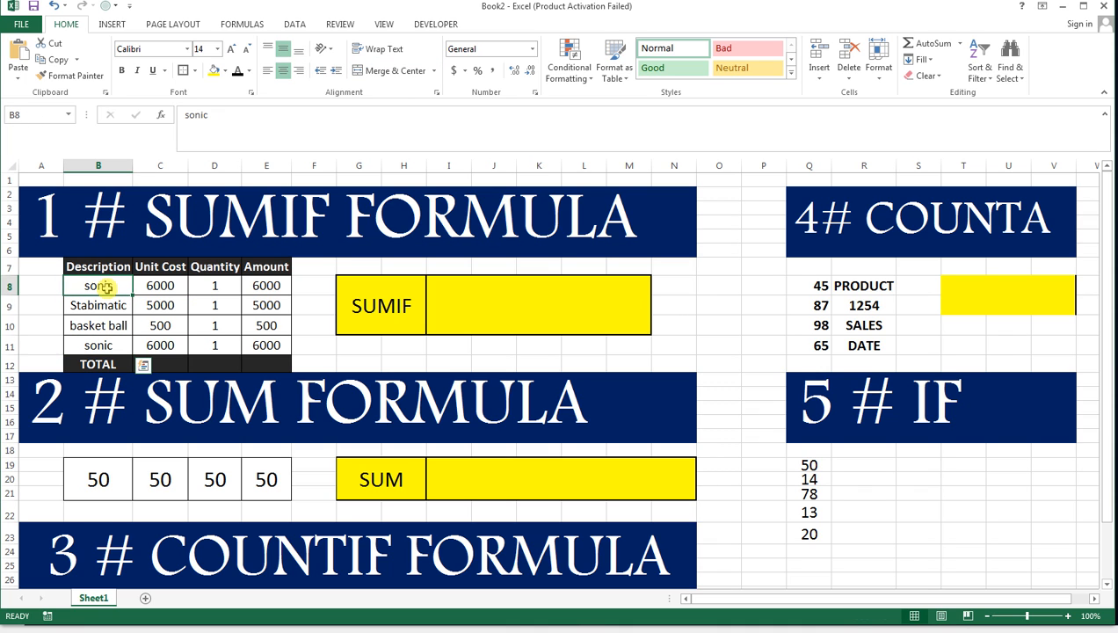
{"action": "left_click", "coordinate": [118, 345]}
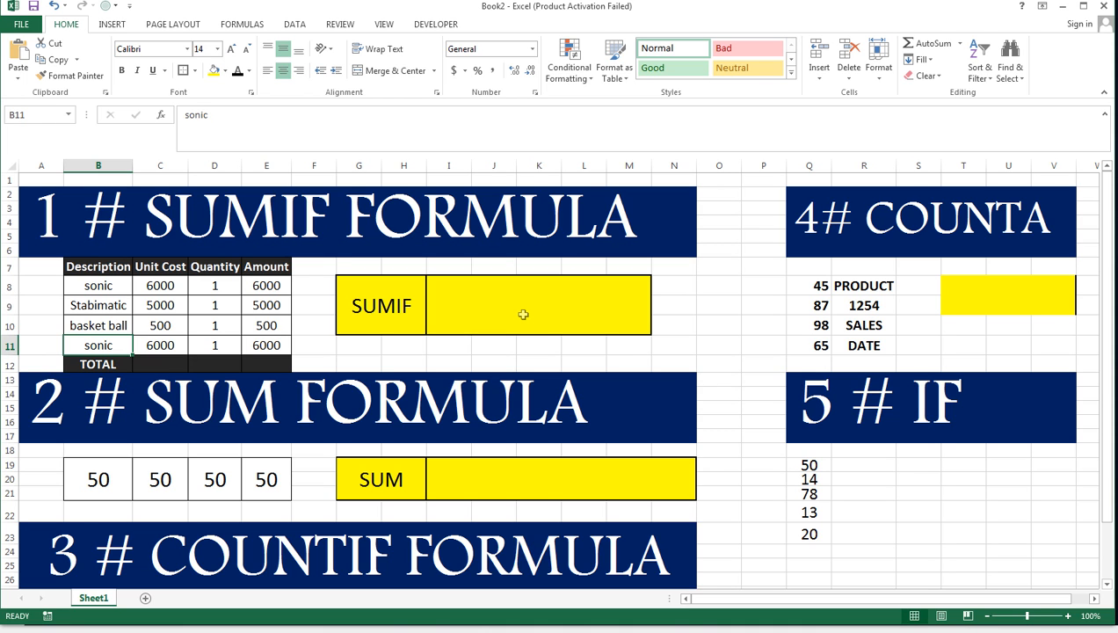
{"action": "type", "text": "="}
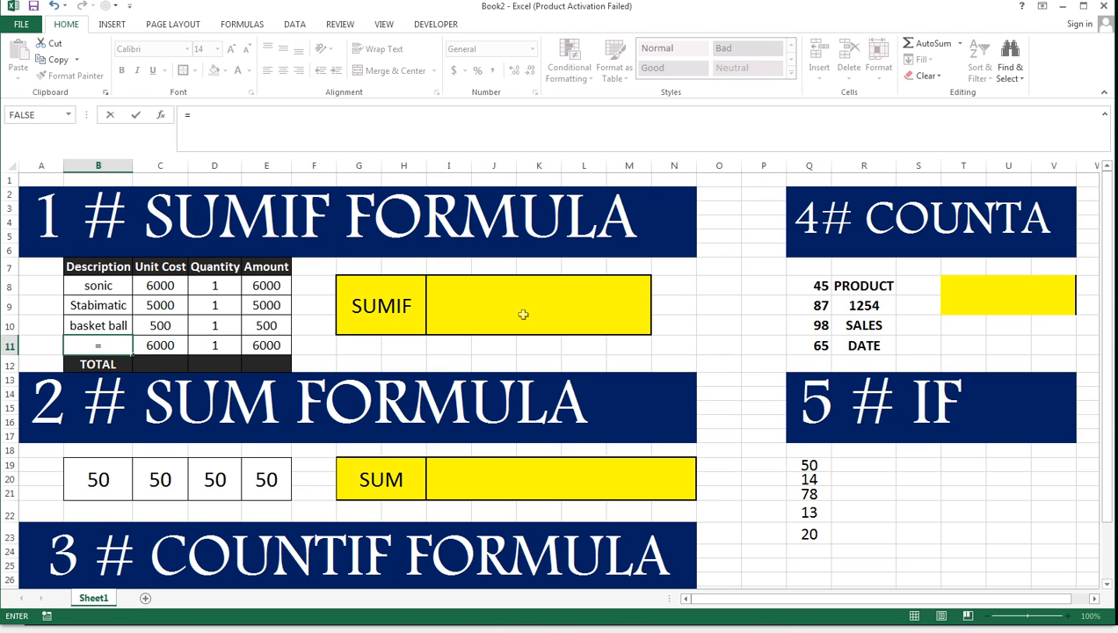
{"action": "key", "text": "BackSpace"}
{"action": "key", "text": "Escape"}
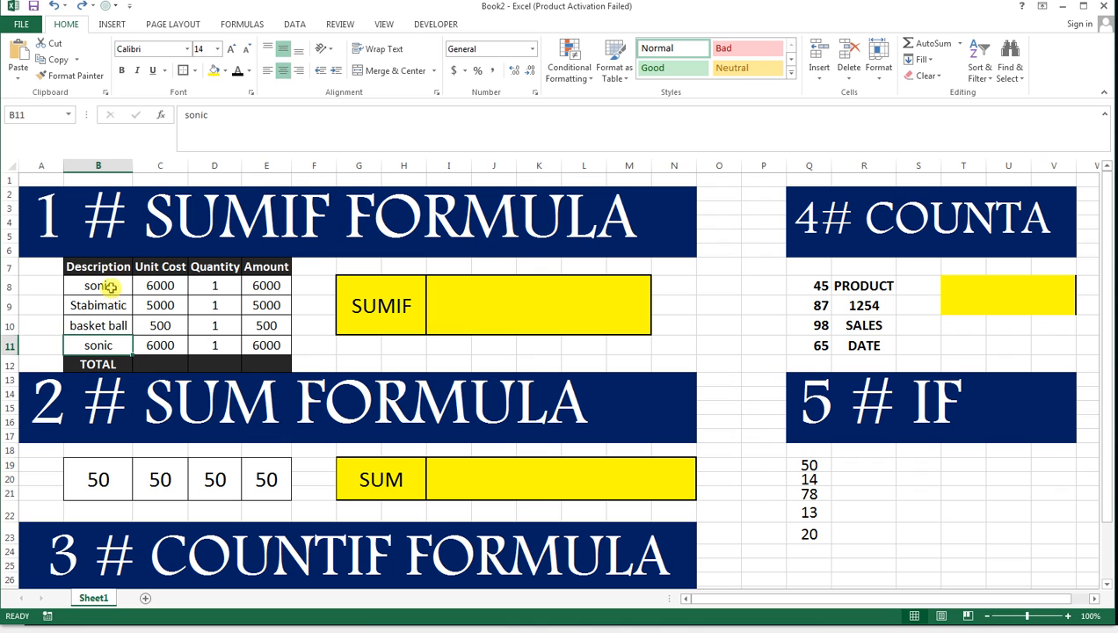
Review the Description, Quantity and Amount entries in the product table, including the formula behind the first amount.
{"action": "left_click_drag", "start_coordinate": [110, 287], "coordinate": [114, 327]}
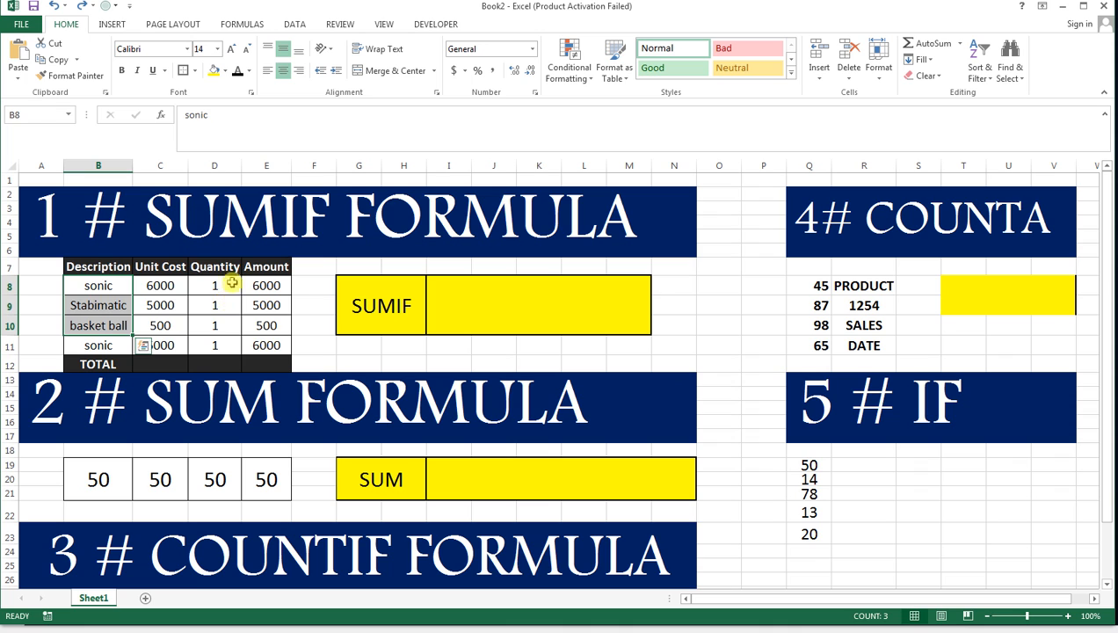
{"action": "left_click_drag", "start_coordinate": [227, 267], "coordinate": [223, 321]}
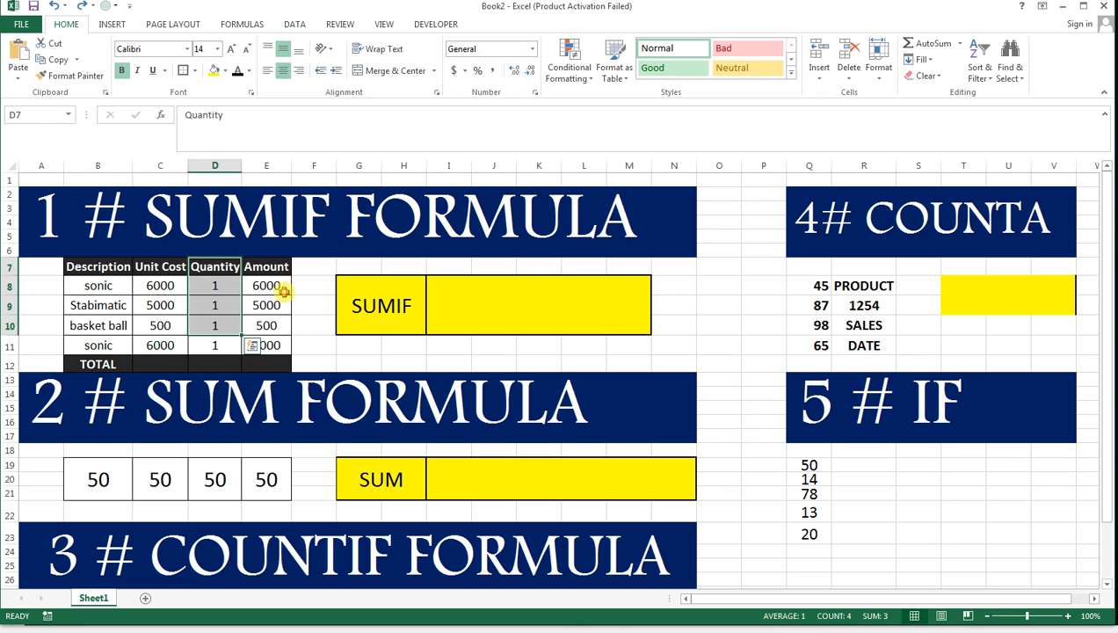
{"action": "left_click_drag", "start_coordinate": [284, 292], "coordinate": [274, 323]}
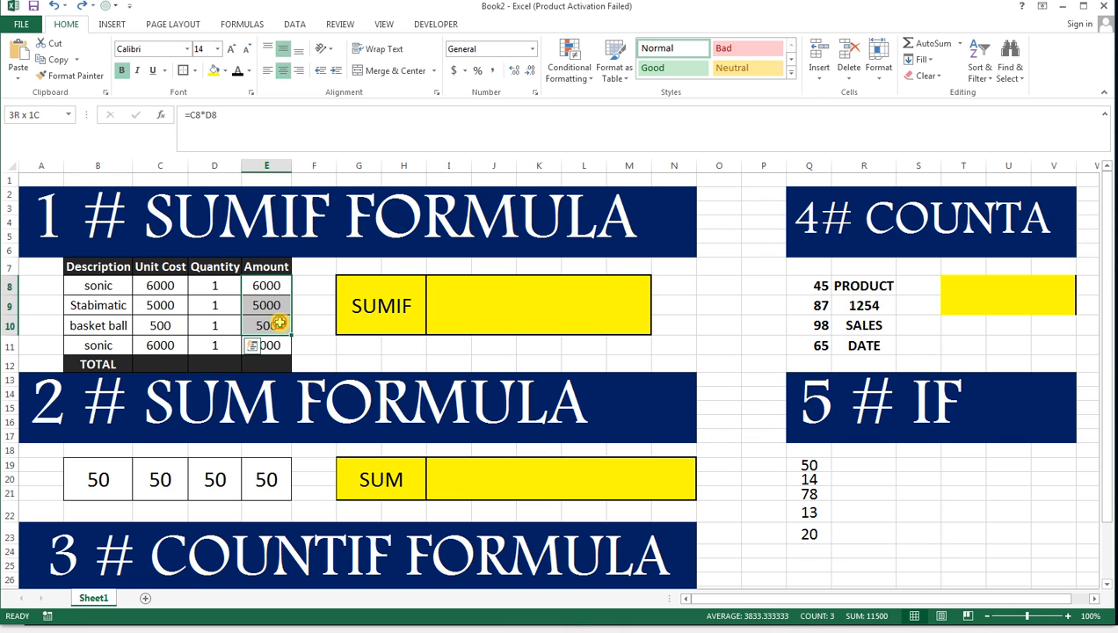
{"action": "left_click", "coordinate": [264, 288]}
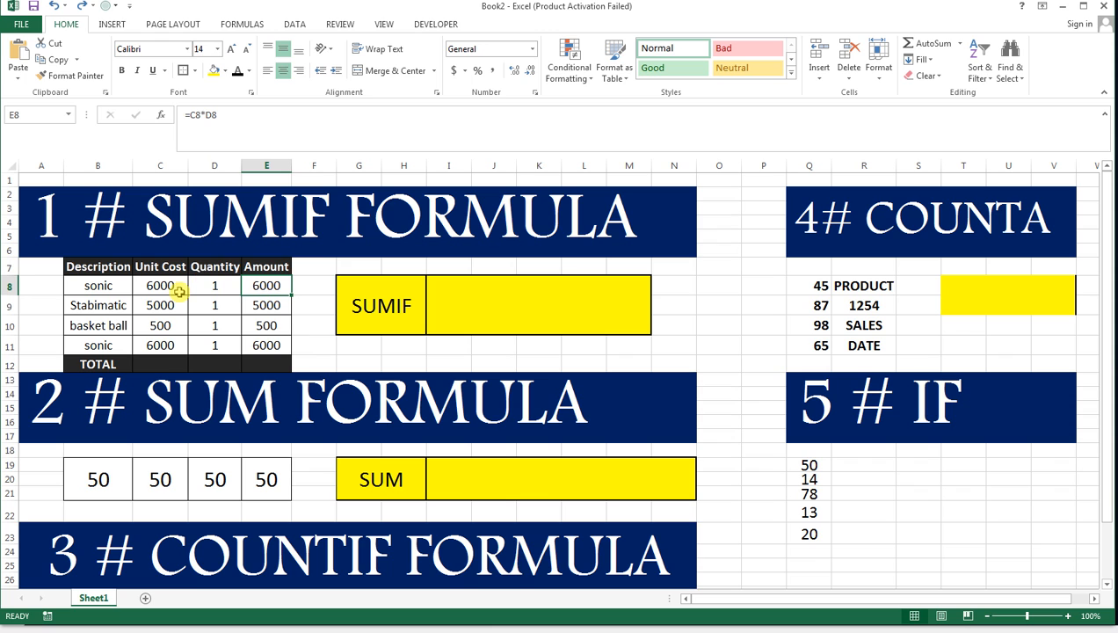
Clear the four product amounts in E8:E11.
{"action": "left_click_drag", "start_coordinate": [273, 286], "coordinate": [270, 344]}
{"action": "key", "text": "Delete"}
{"action": "key", "text": "Up"}
{"action": "key", "text": "Down"}
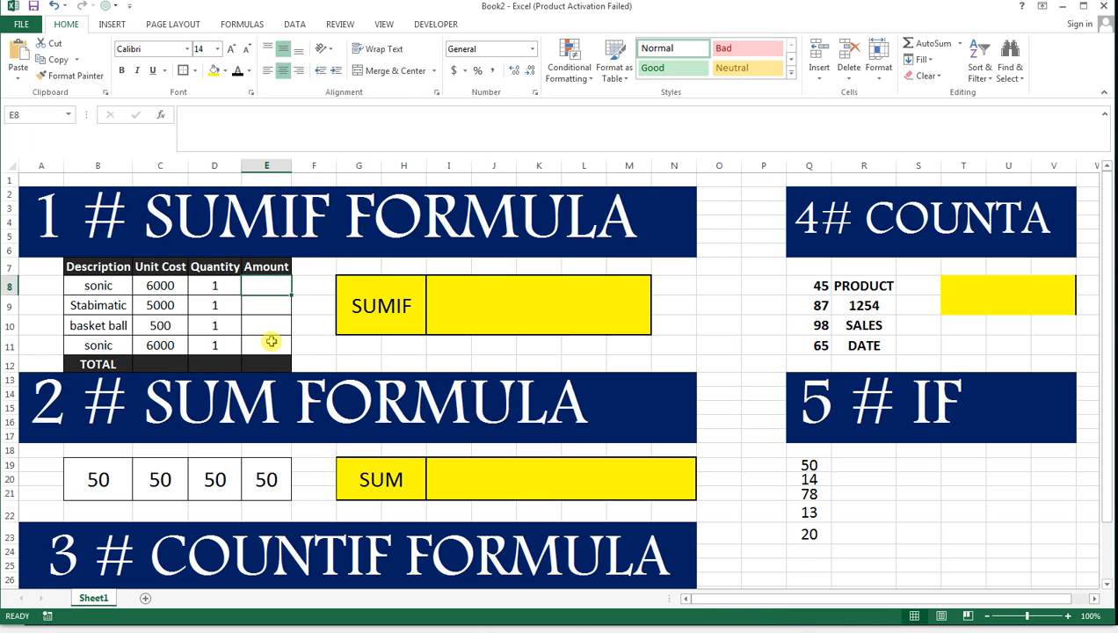
Calculate the first amount in E8 with =C8*D8 and fill the formula through E11.
{"action": "type", "text": "="}
{"action": "key", "text": "Left"}
{"action": "key", "text": "Left"}
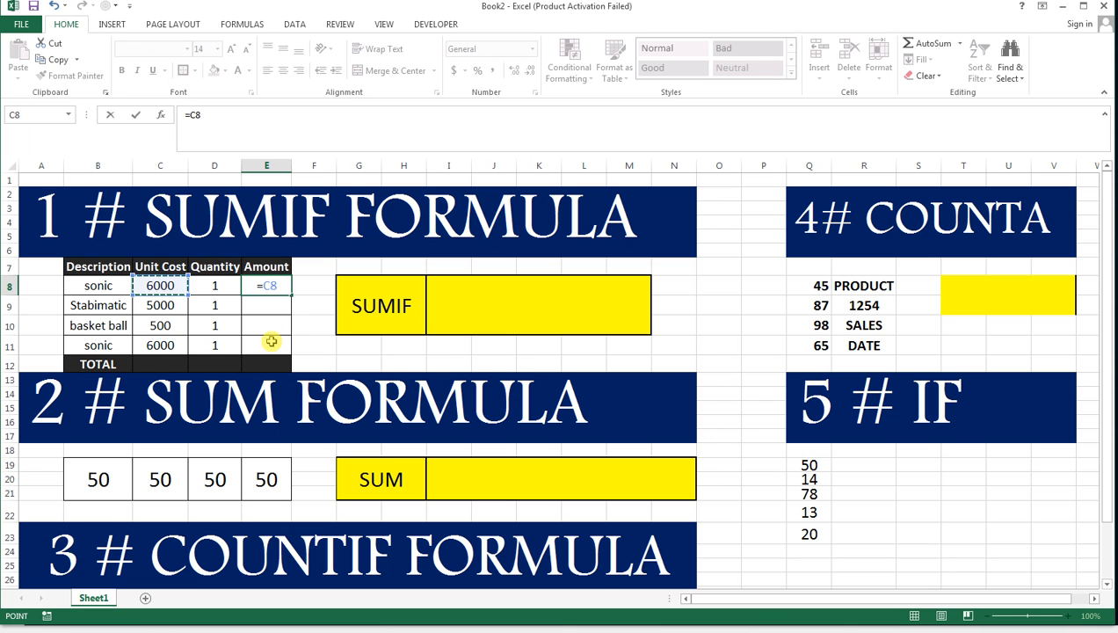
{"action": "type", "text": "*"}
{"action": "key", "text": "Left"}
{"action": "key", "text": "Return"}
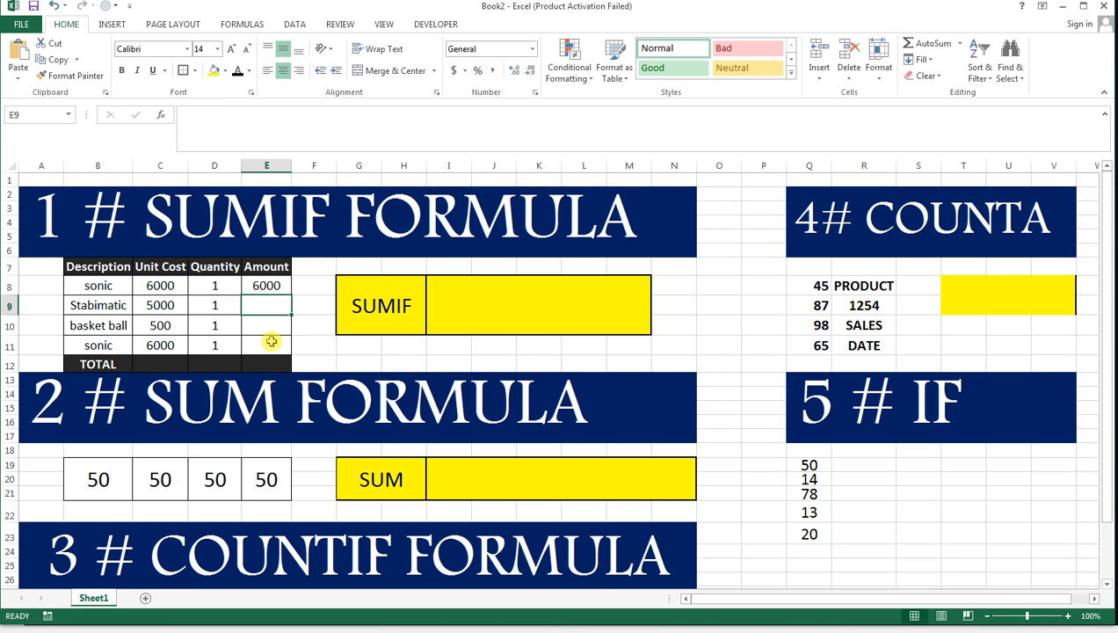
{"action": "left_click", "coordinate": [279, 287]}
{"action": "left_click_drag", "start_coordinate": [291, 295], "coordinate": [290, 351]}
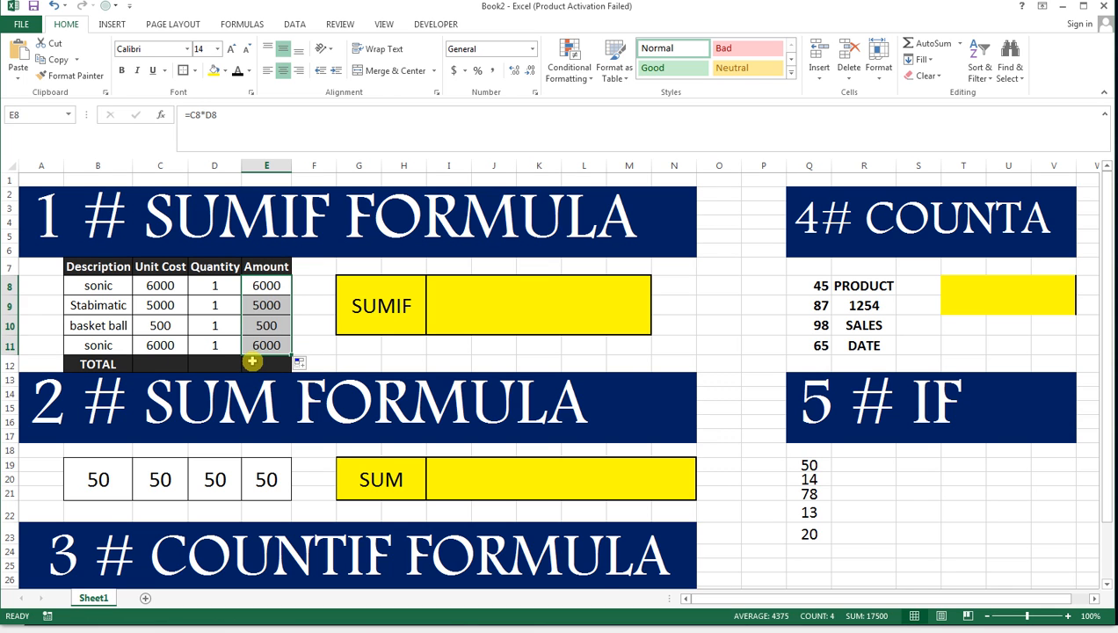
Total the Amount column in E12 with a SUM of E8:E11.
{"action": "left_click", "coordinate": [253, 360]}
{"action": "type", "text": "=SU"}
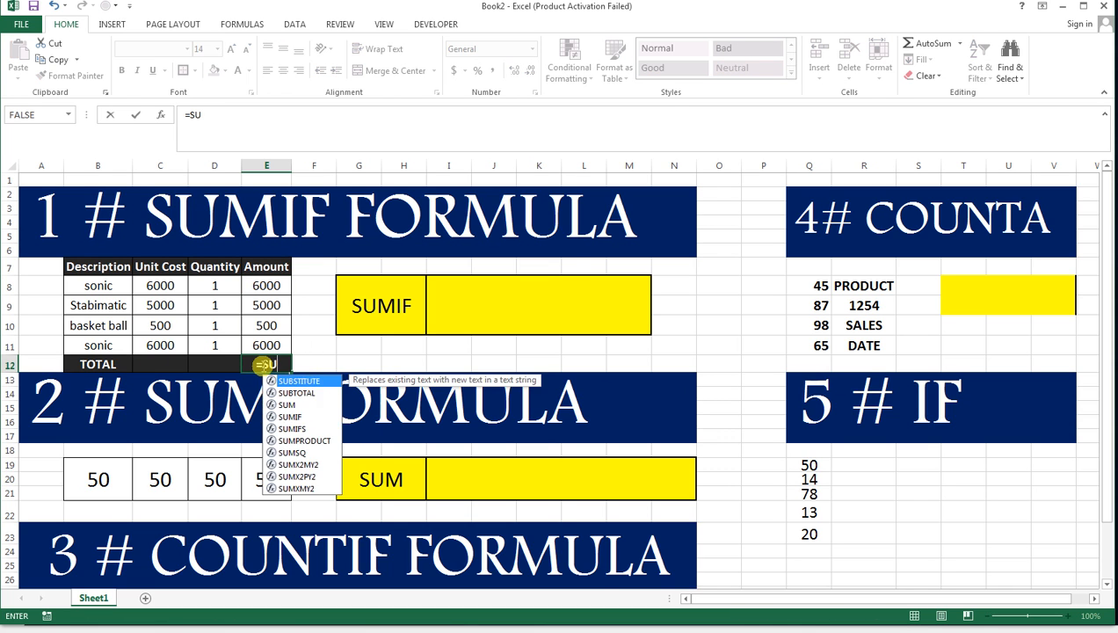
{"action": "type", "text": "M("}
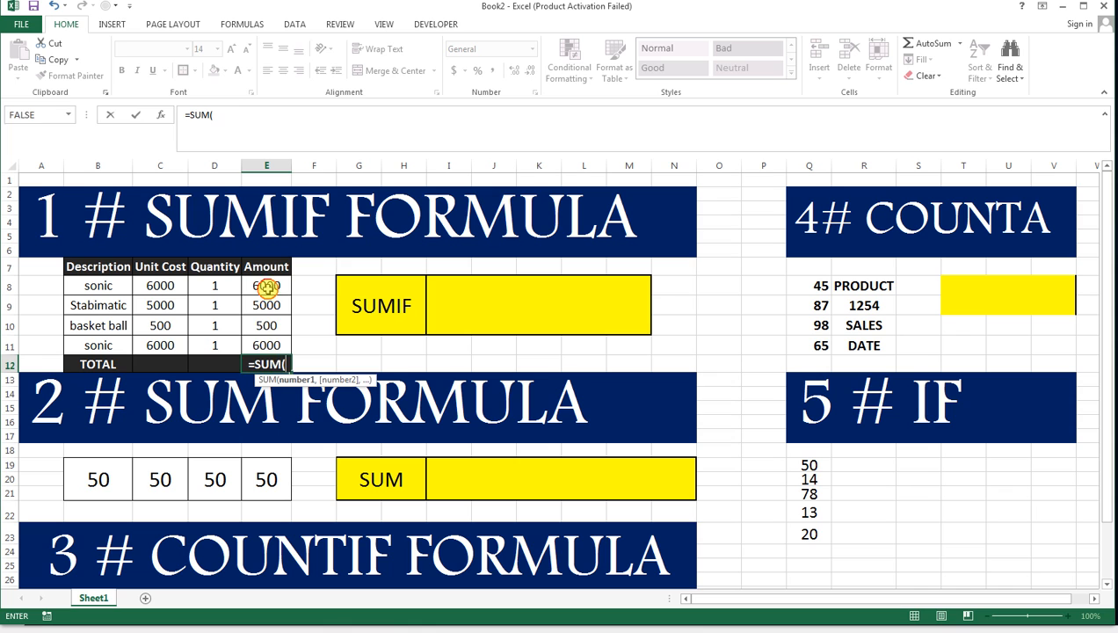
{"action": "left_click_drag", "start_coordinate": [267, 286], "coordinate": [268, 344]}
{"action": "key", "text": "Return"}
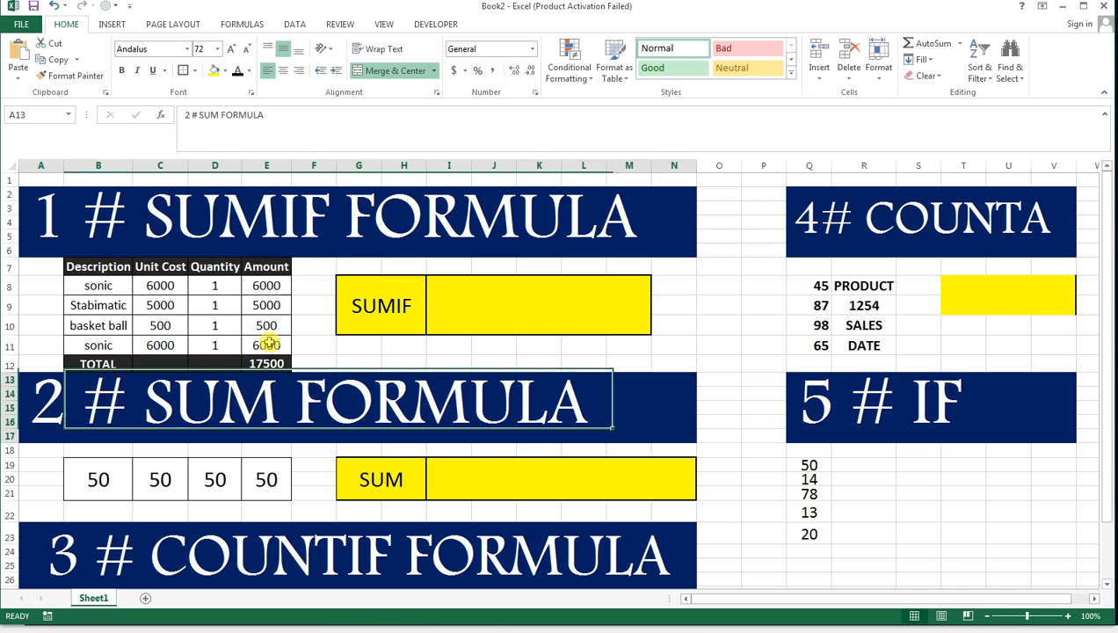
Enter =SUMIF(B8:B11,"SONIC",E8:E11) in the yellow result cell beside the SUMIF label.
{"action": "left_click", "coordinate": [370, 309]}
{"action": "left_click", "coordinate": [446, 308]}
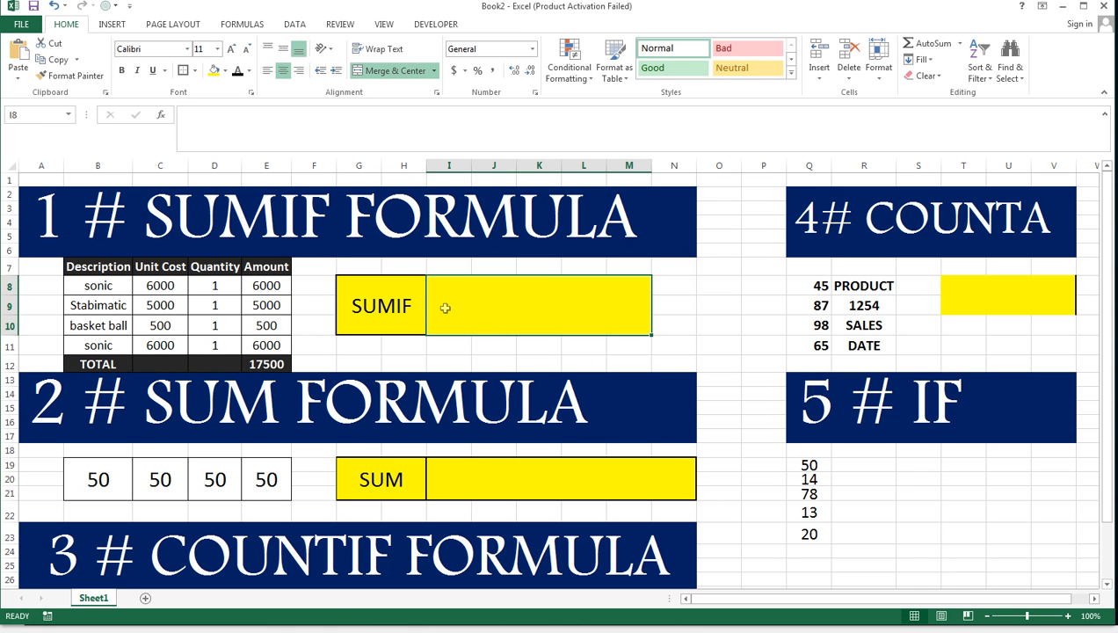
{"action": "type", "text": "="}
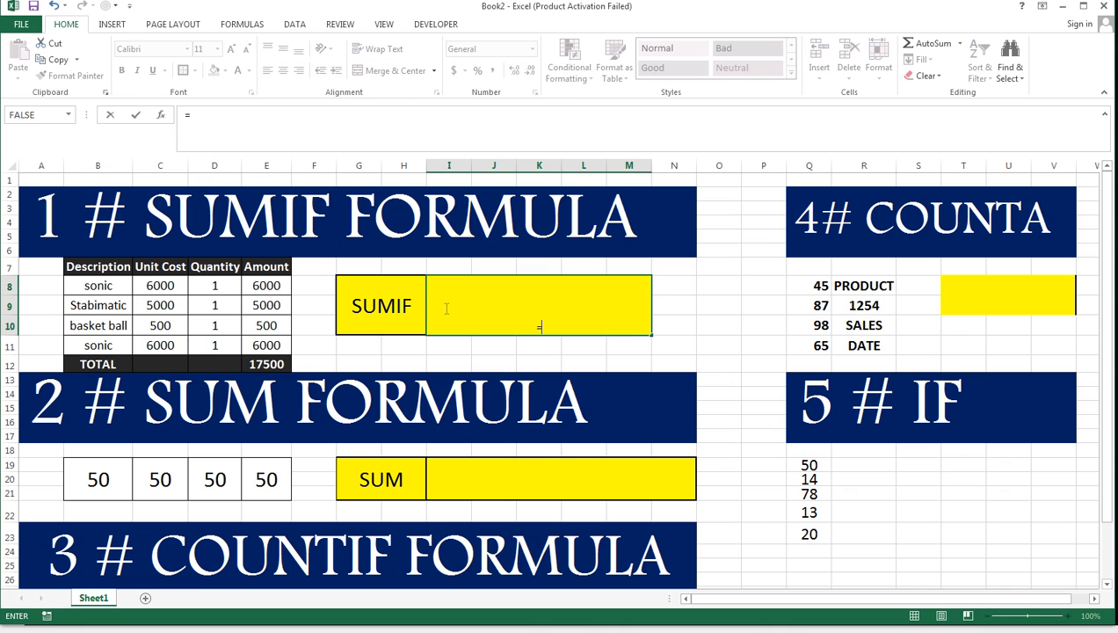
{"action": "type", "text": "SU"}
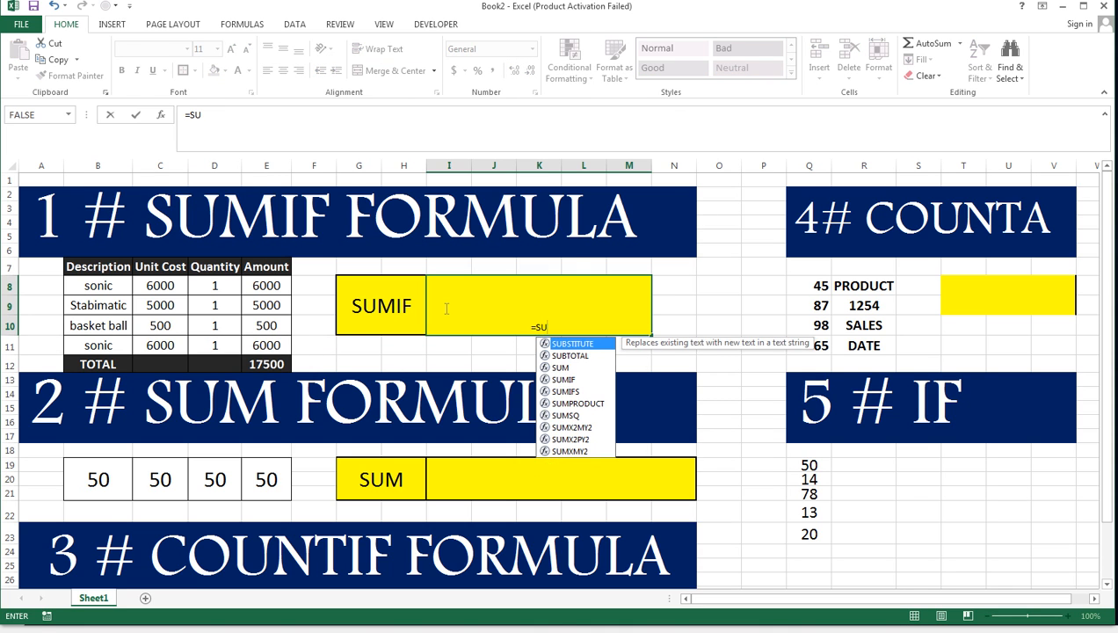
{"action": "type", "text": "MIF("}
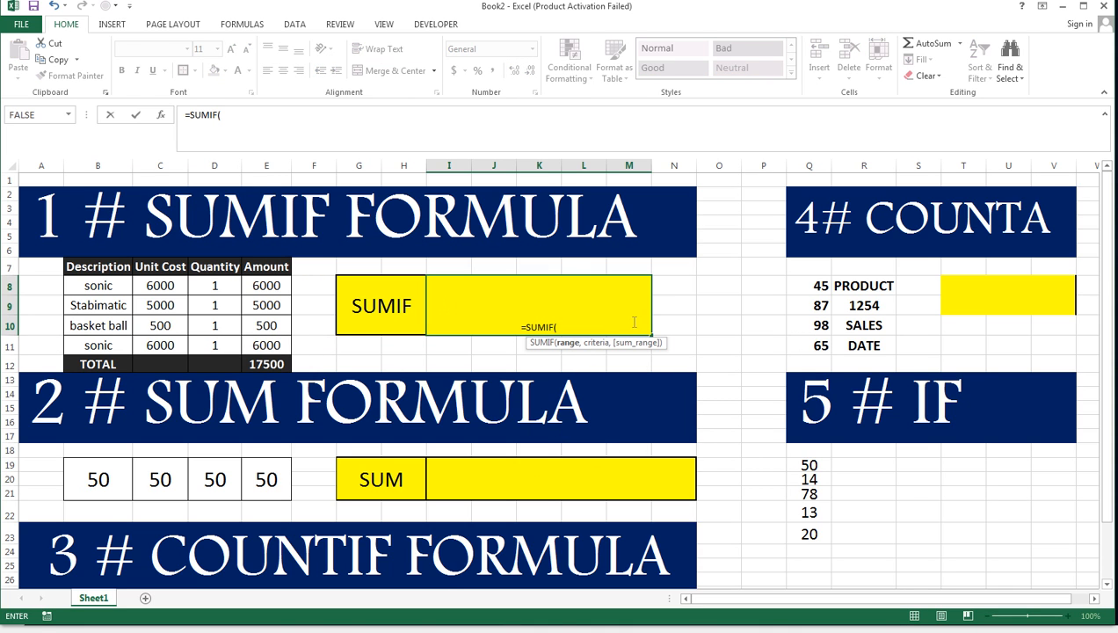
{"action": "left_click_drag", "start_coordinate": [92, 284], "coordinate": [99, 344]}
{"action": "type", "text": ",\""}
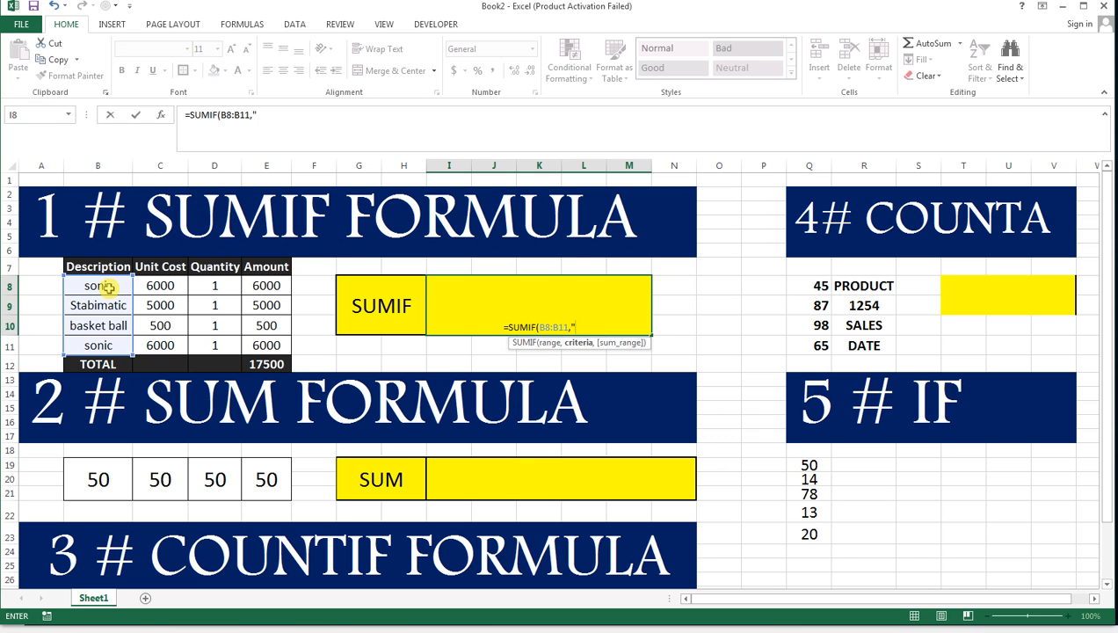
{"action": "type", "text": "SONIC"}
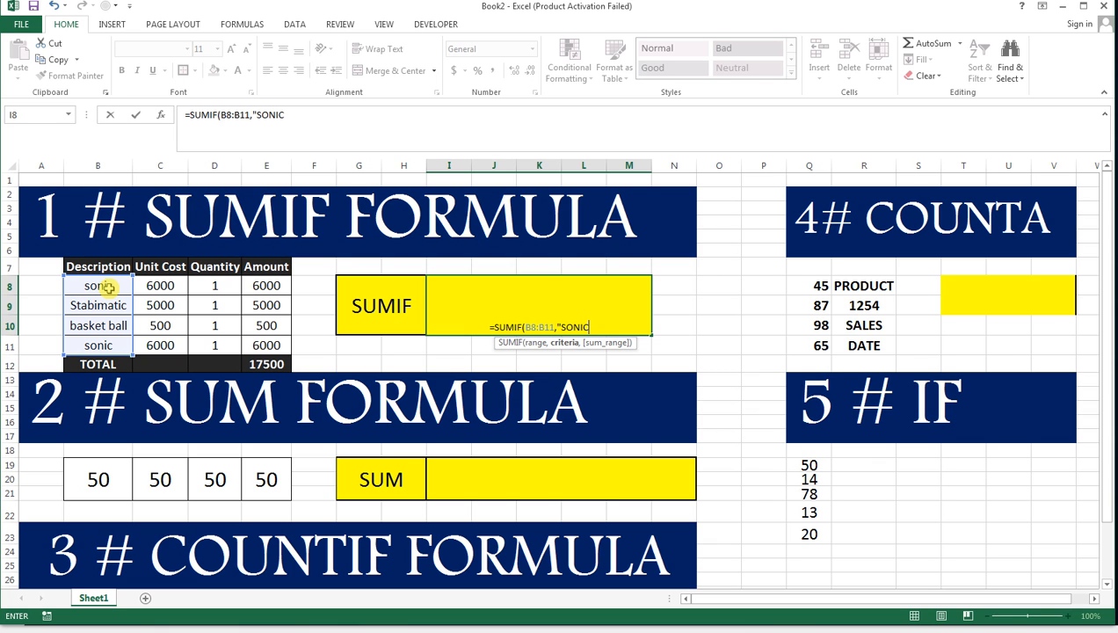
{"action": "type", "text": "\","}
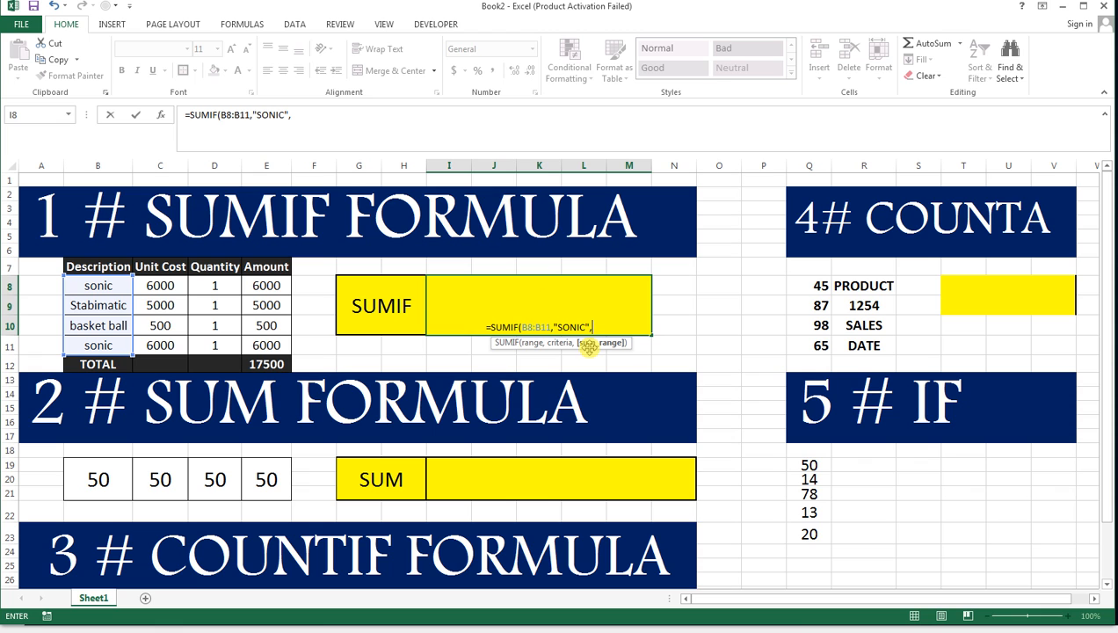
{"action": "left_click_drag", "start_coordinate": [266, 286], "coordinate": [270, 352]}
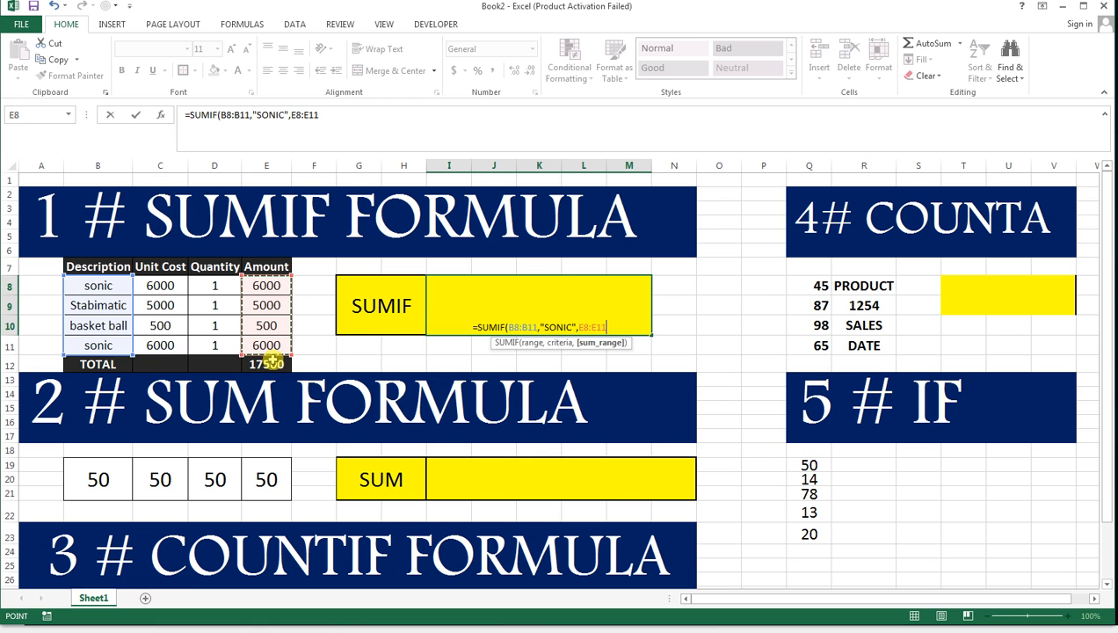
{"action": "key", "text": "Return"}
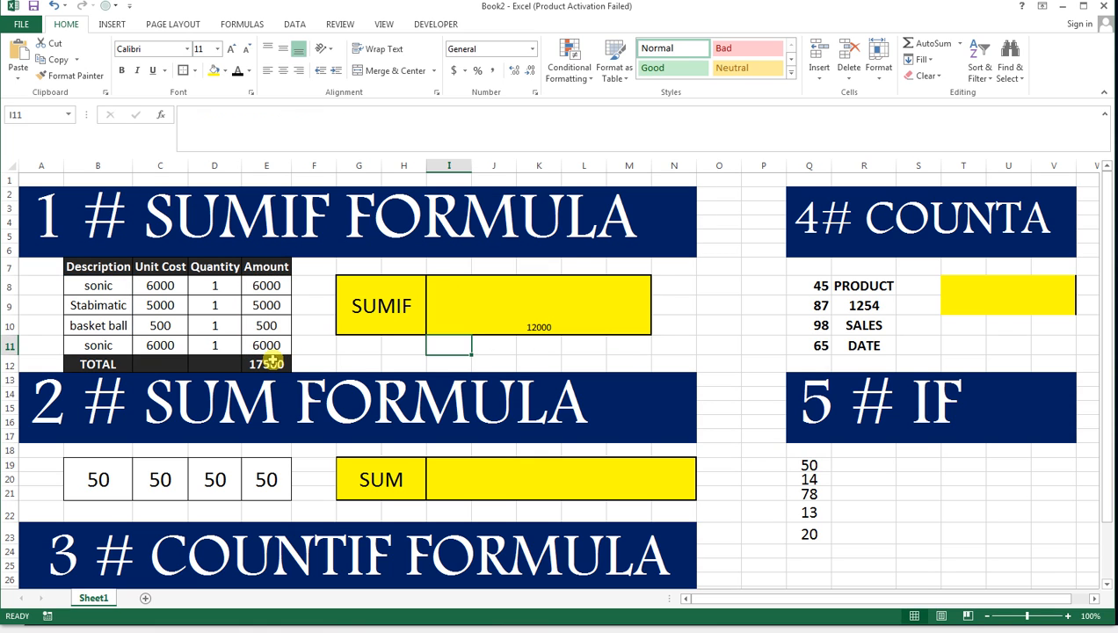
Copy the SUMIF label's formatting to its result cells and merge and center I8:M10 into one cell.
{"action": "left_click", "coordinate": [416, 309]}
{"action": "left_click", "coordinate": [70, 75]}
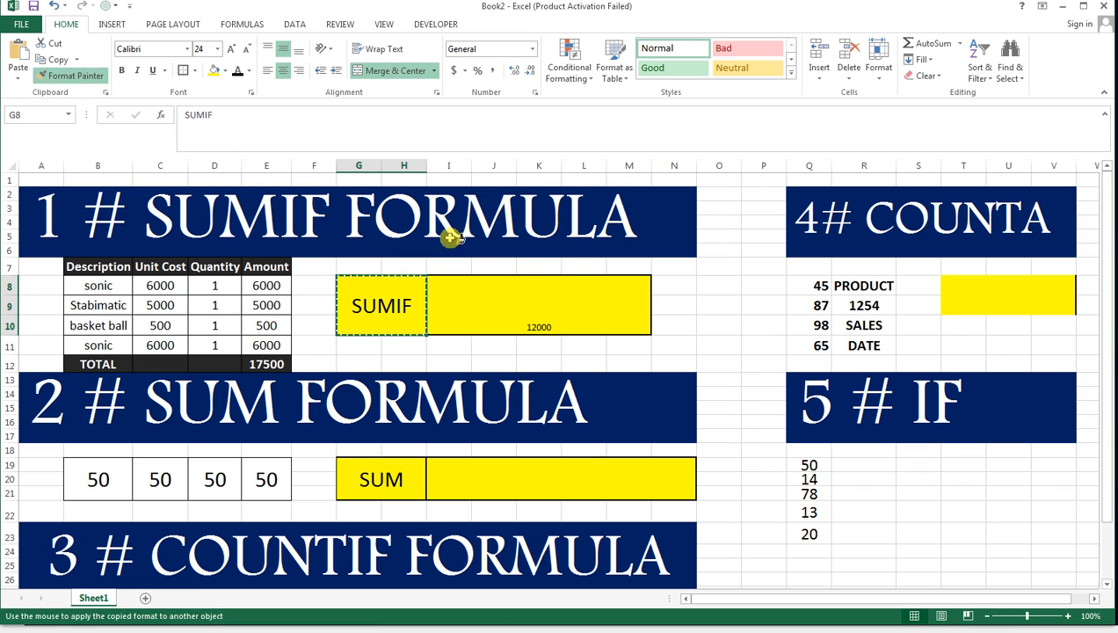
{"action": "mouse_move", "coordinate": [452, 294]}
{"action": "left_mouse_down"}
{"action": "mouse_move", "coordinate": [498, 311]}
{"action": "mouse_move", "coordinate": [562, 304]}
{"action": "mouse_move", "coordinate": [612, 282]}
{"action": "left_mouse_up"}
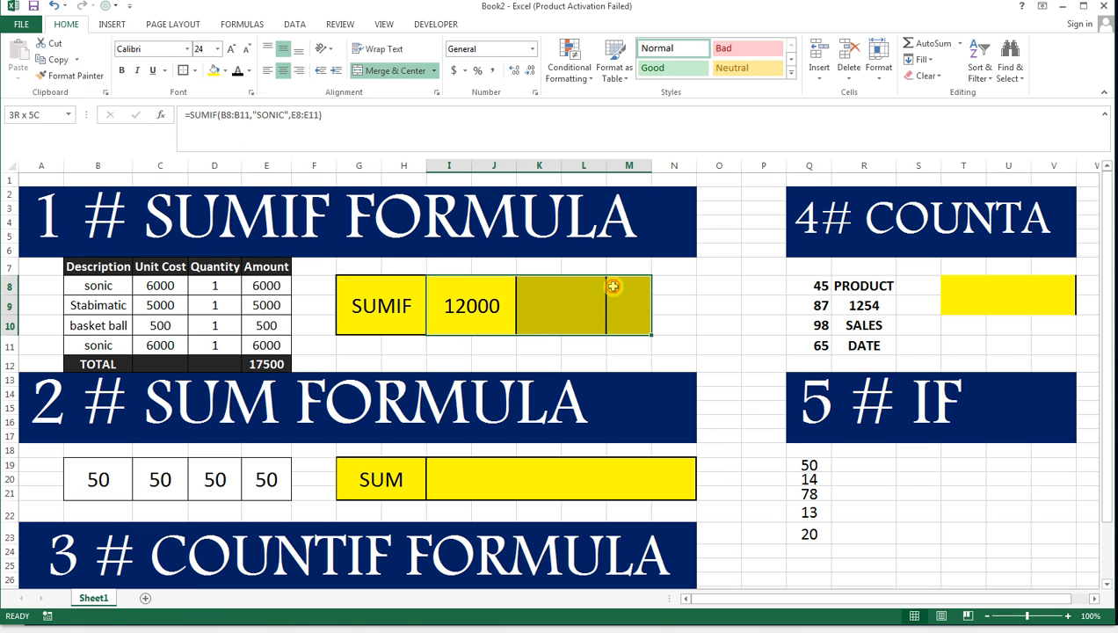
{"action": "left_click", "coordinate": [403, 71]}
{"action": "left_click", "coordinate": [403, 72]}
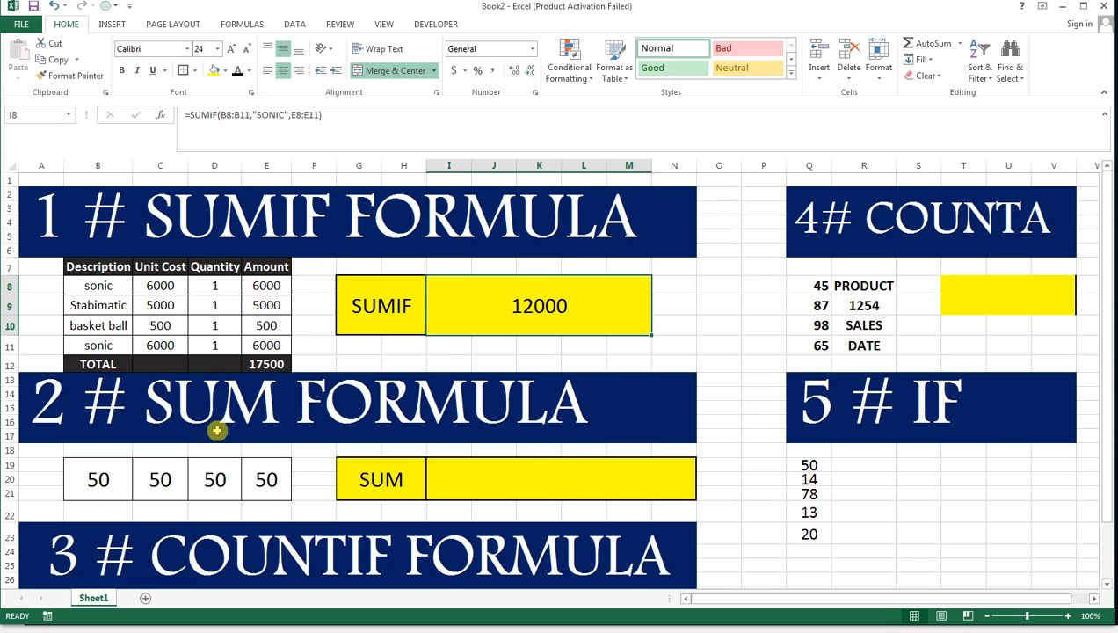
Enter =SUM(B19:E21) in the yellow result cell beside the SUM label.
{"action": "left_click", "coordinate": [268, 292]}
{"action": "left_click_drag", "start_coordinate": [268, 311], "coordinate": [282, 342]}
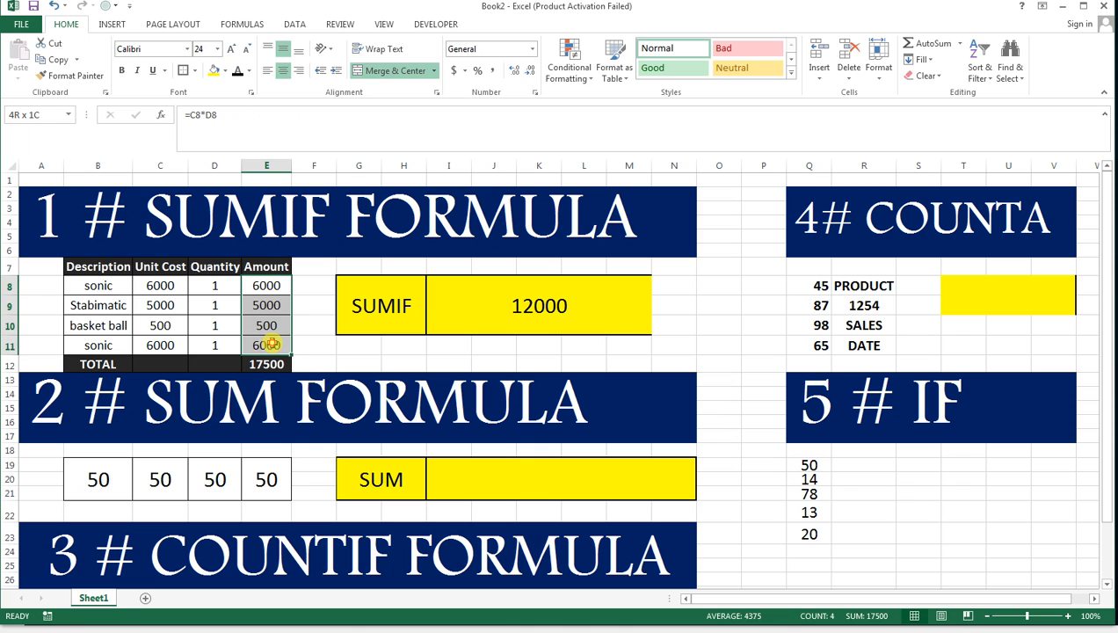
{"action": "left_click", "coordinate": [451, 480]}
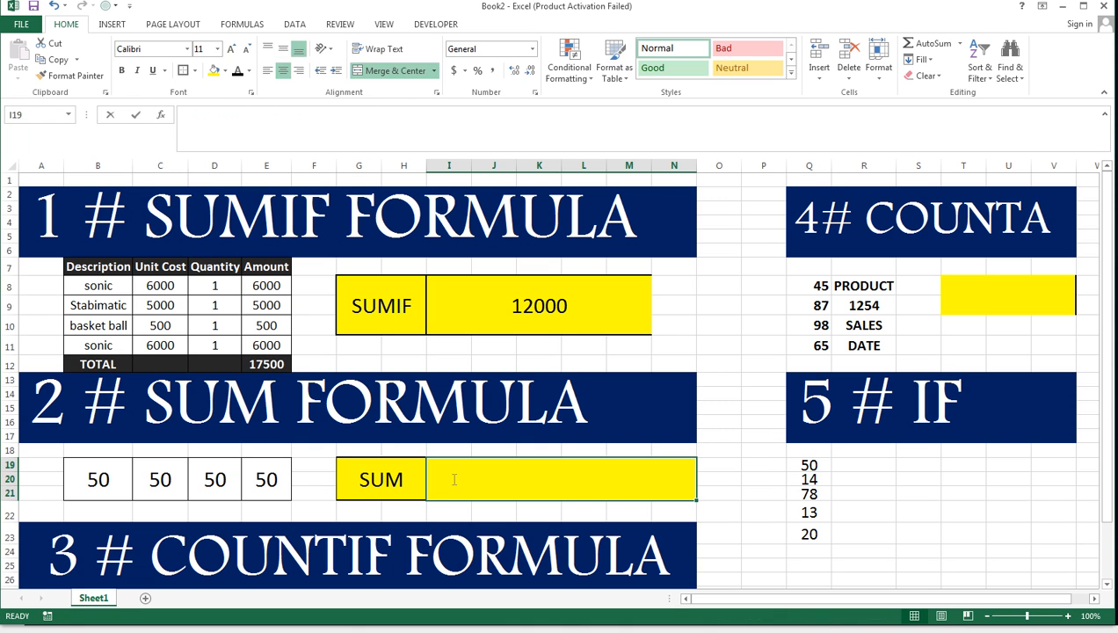
{"action": "type", "text": "=SUM("}
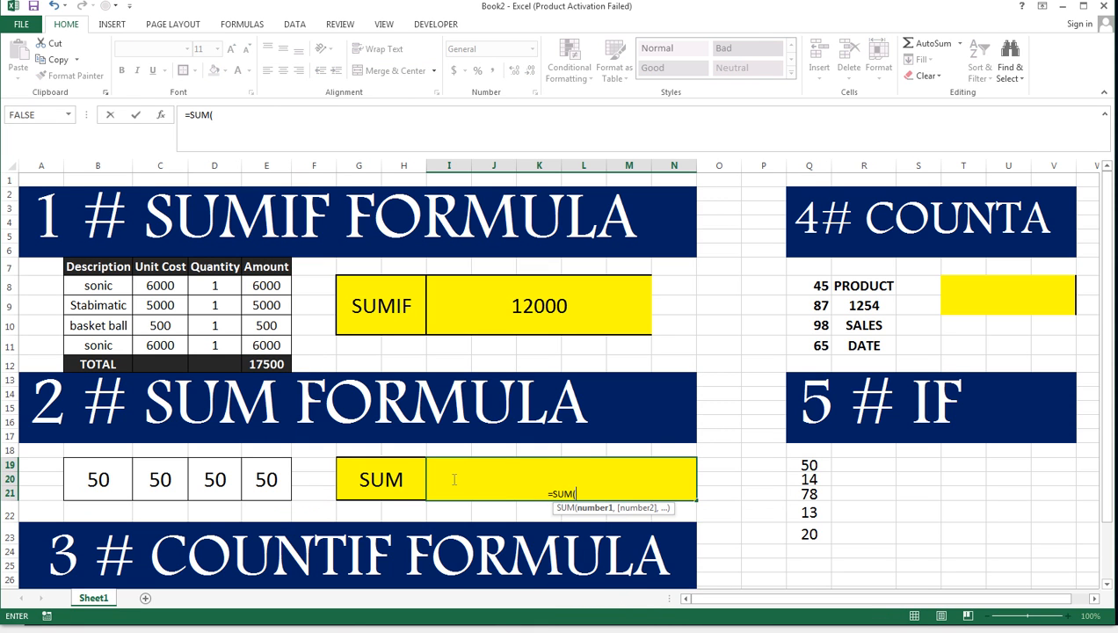
{"action": "left_click_drag", "start_coordinate": [255, 473], "coordinate": [112, 476]}
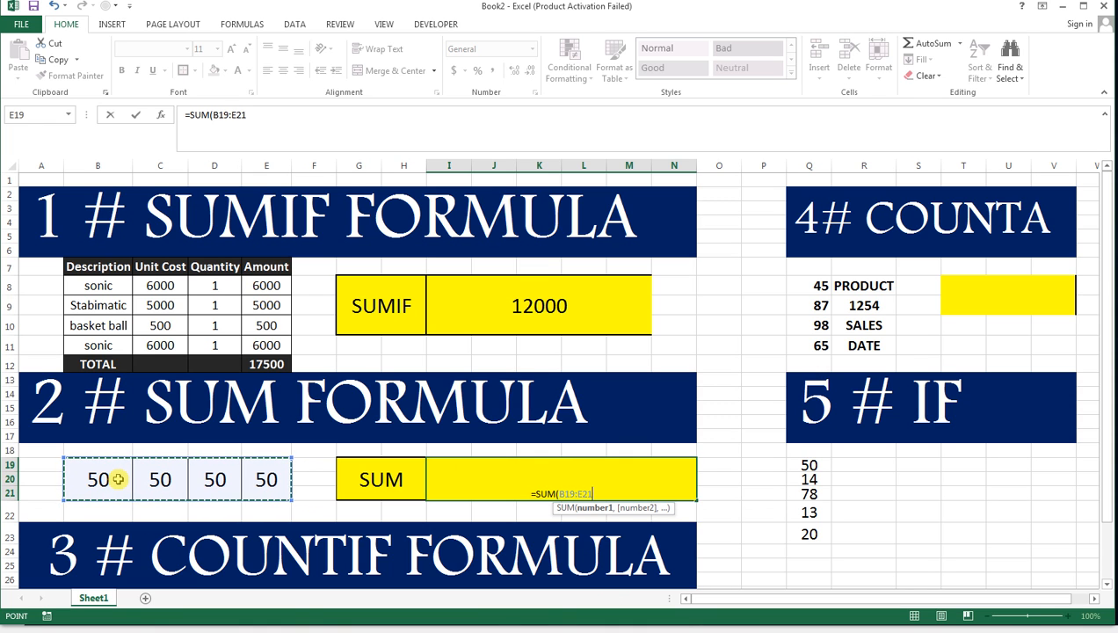
{"action": "type", "text": ")"}
{"action": "key", "text": "Return"}
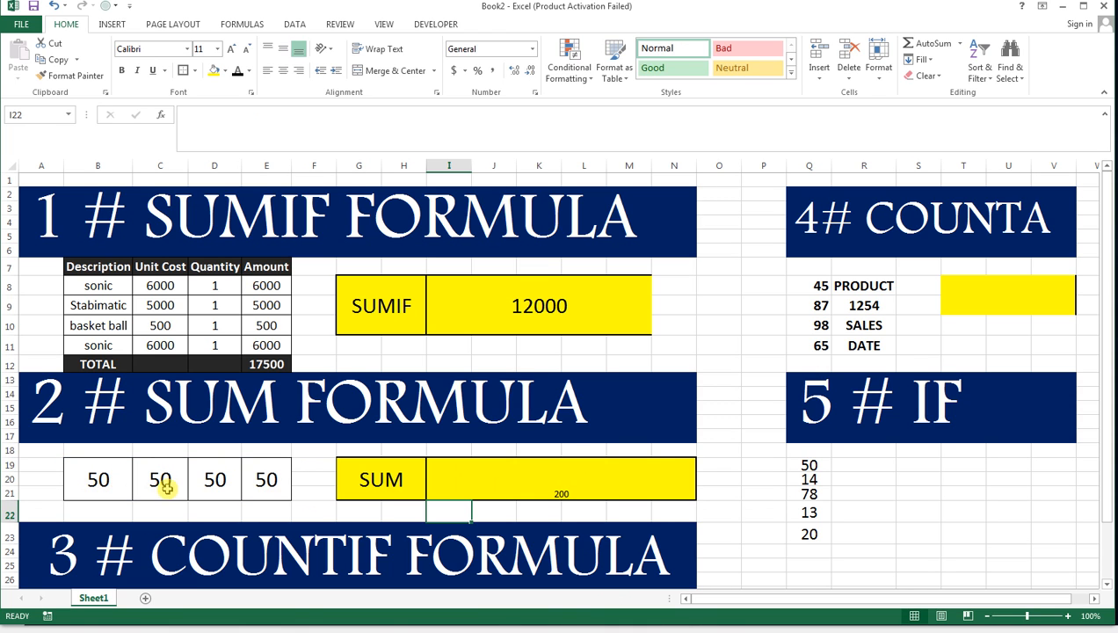
Copy the SUM label's formatting to its result cells and merge and center I19:N21 into one cell.
{"action": "left_click", "coordinate": [402, 483]}
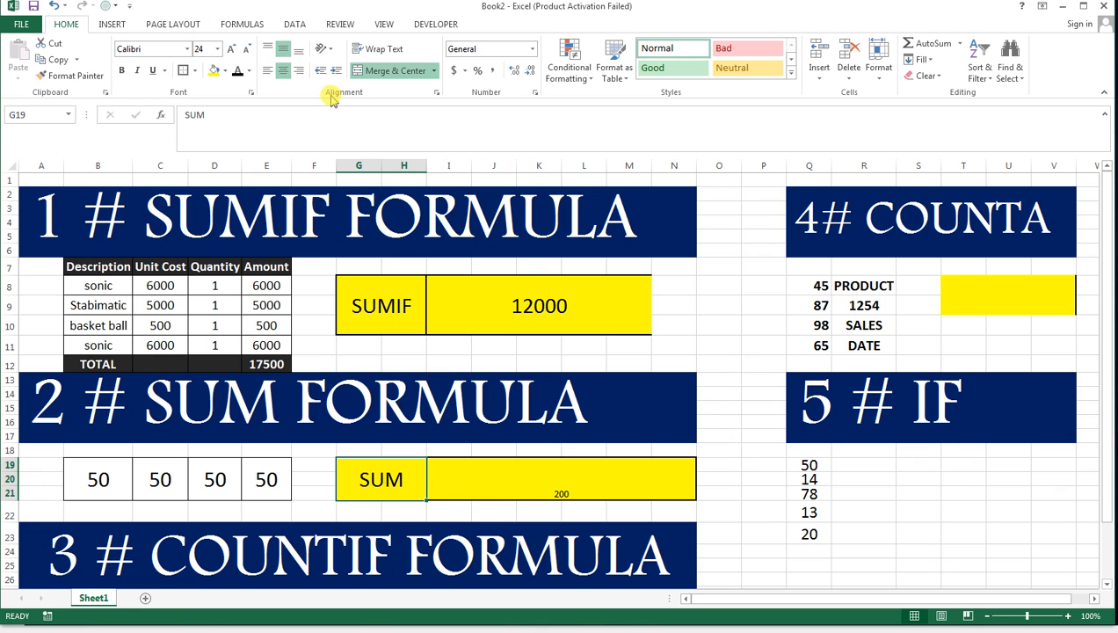
{"action": "left_click", "coordinate": [72, 76]}
{"action": "left_click_drag", "start_coordinate": [499, 481], "coordinate": [617, 482]}
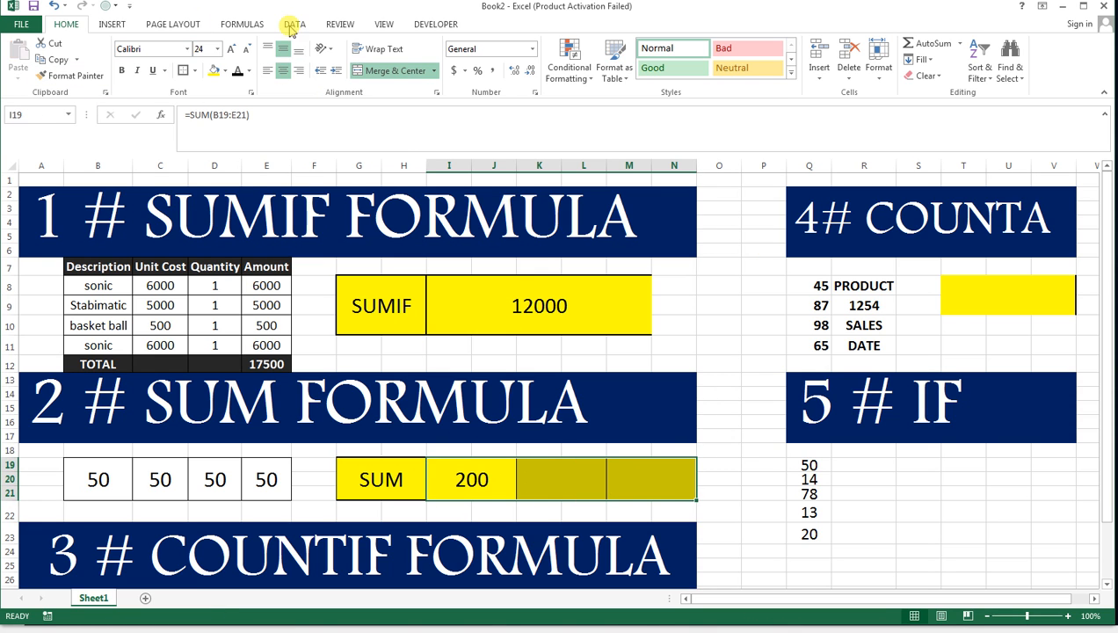
{"action": "left_click", "coordinate": [380, 70]}
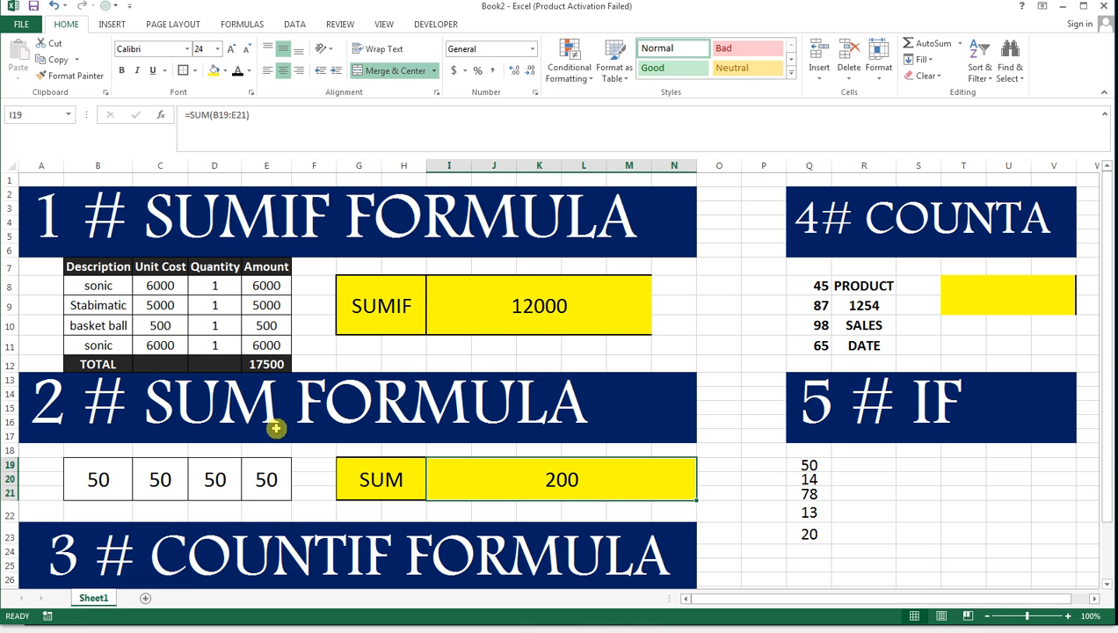
Change the last number in the SUM example, cell E19, to 100.
{"action": "left_click", "coordinate": [264, 469]}
{"action": "type", "text": "100"}
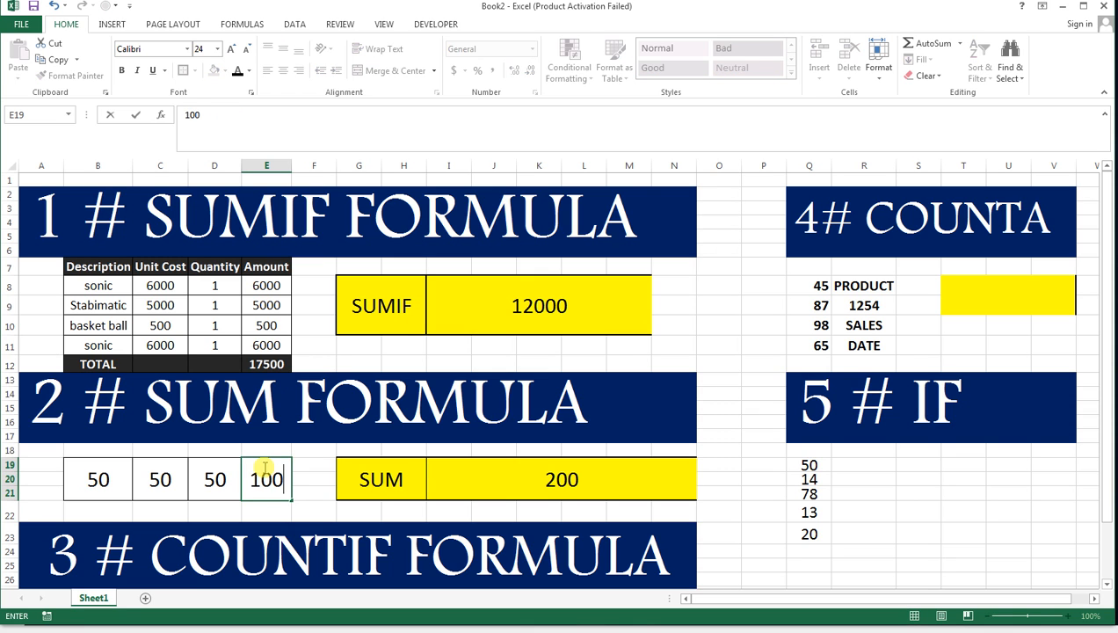
{"action": "key", "text": "Return"}
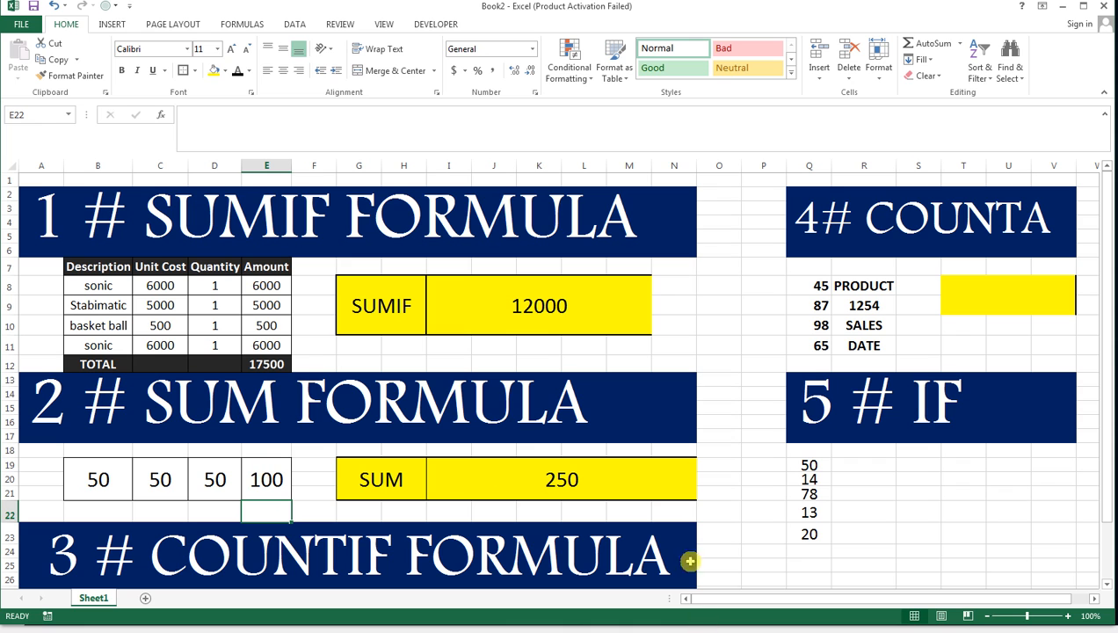
Merge and center M28:P30 beside the COUNTIF data row and copy the SUM result cell's formatting to it.
{"action": "scroll", "coordinate": [550, 455], "scroll_direction": "down", "scroll_amount": 1}
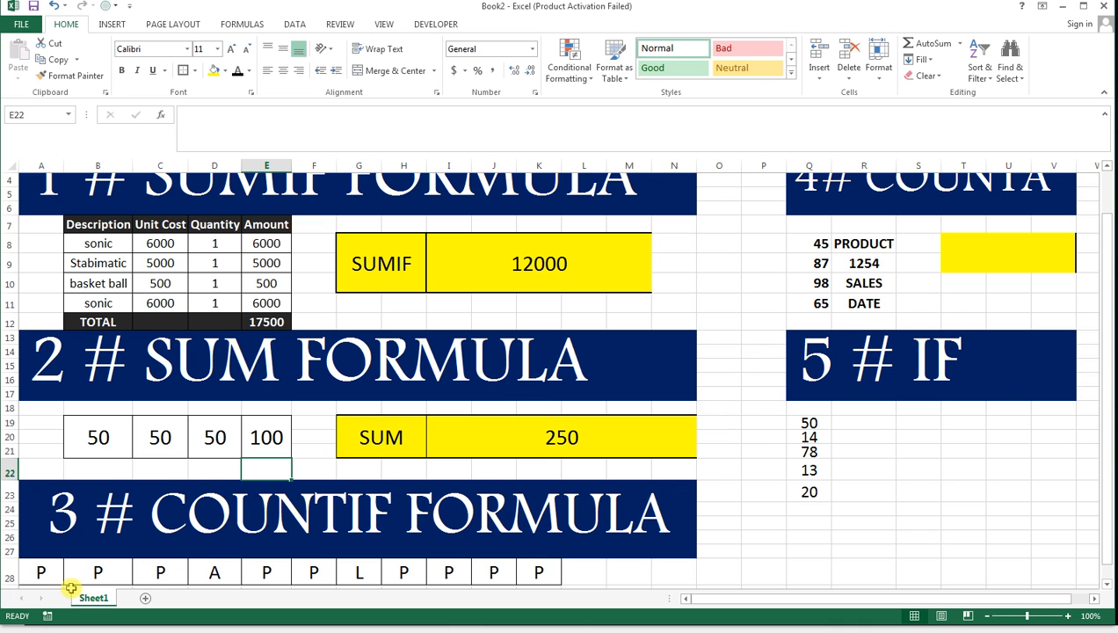
{"action": "scroll", "coordinate": [622, 544], "scroll_direction": "down", "scroll_amount": 1}
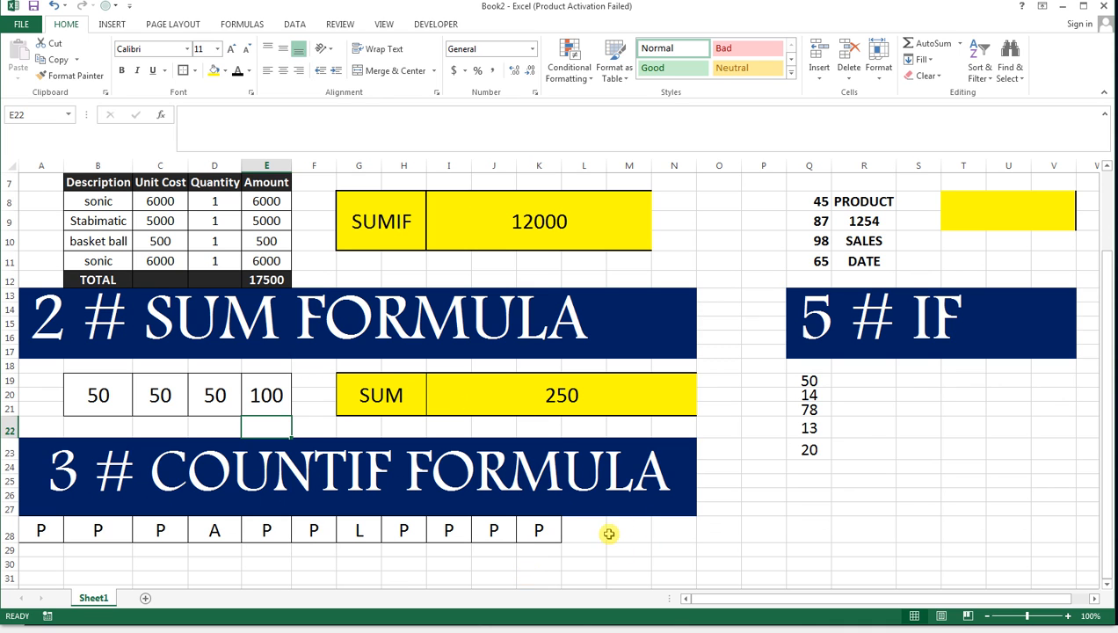
{"action": "left_click_drag", "start_coordinate": [631, 528], "coordinate": [773, 563]}
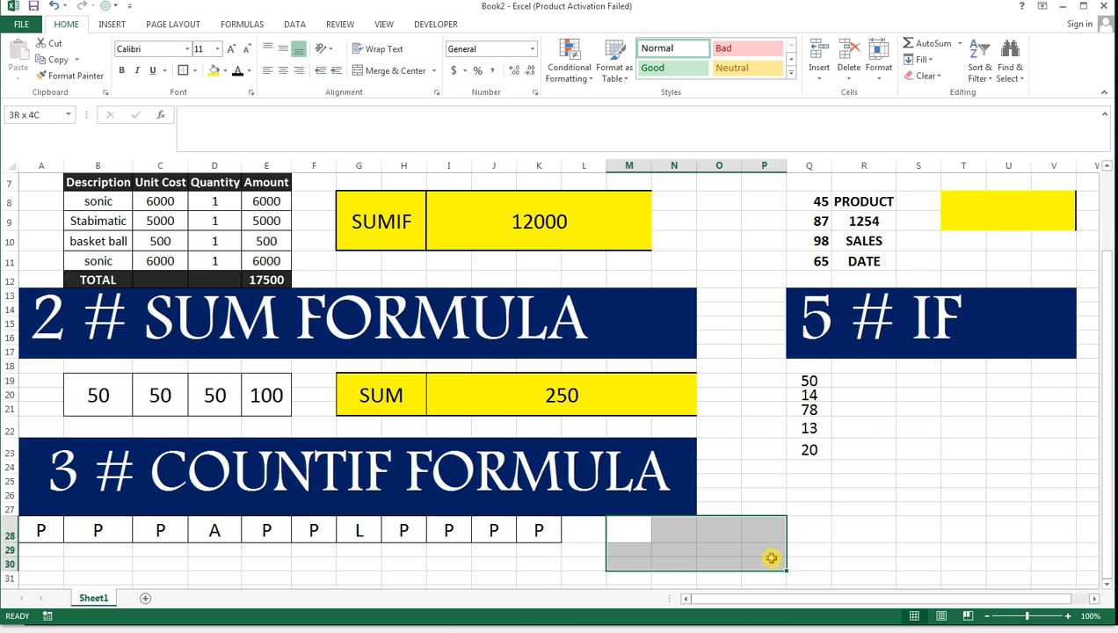
{"action": "left_click", "coordinate": [395, 70]}
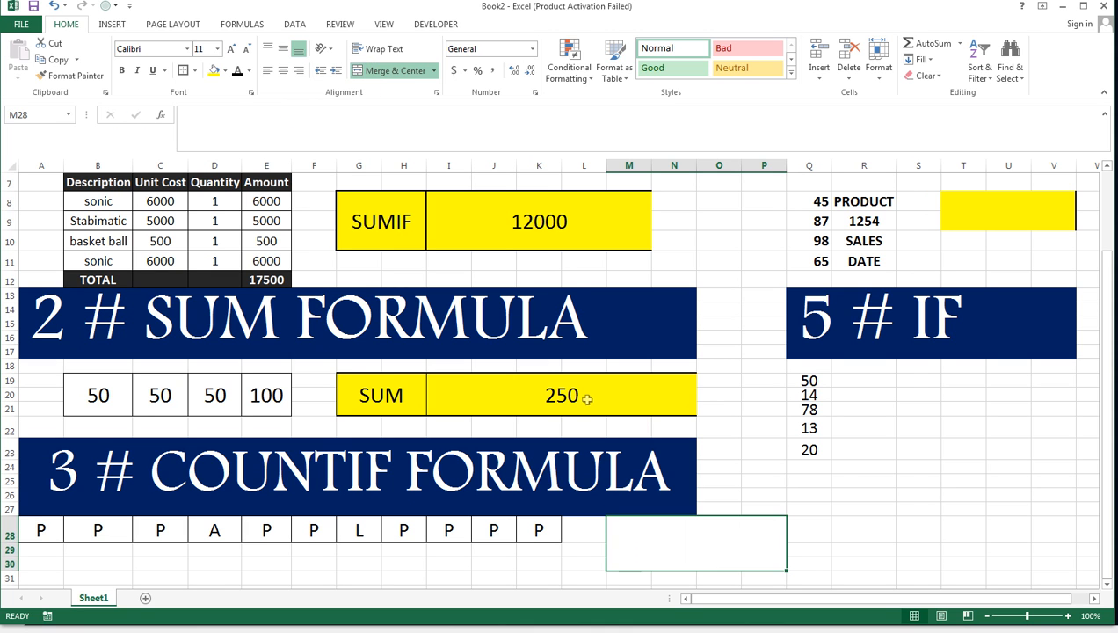
{"action": "left_click", "coordinate": [545, 400]}
{"action": "left_click", "coordinate": [75, 76]}
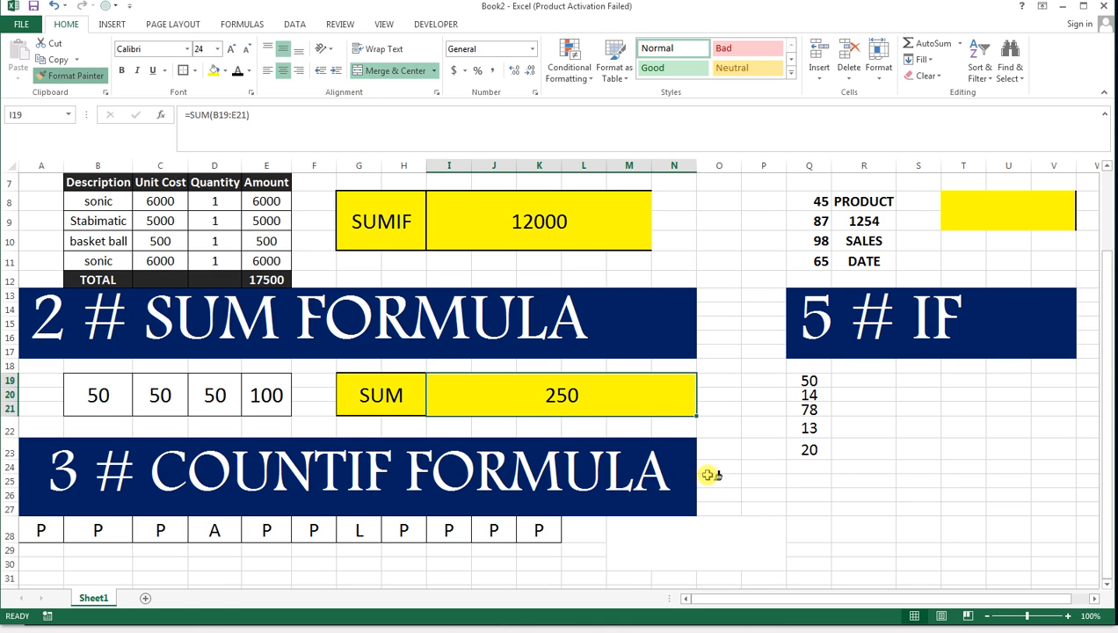
{"action": "left_click", "coordinate": [663, 531]}
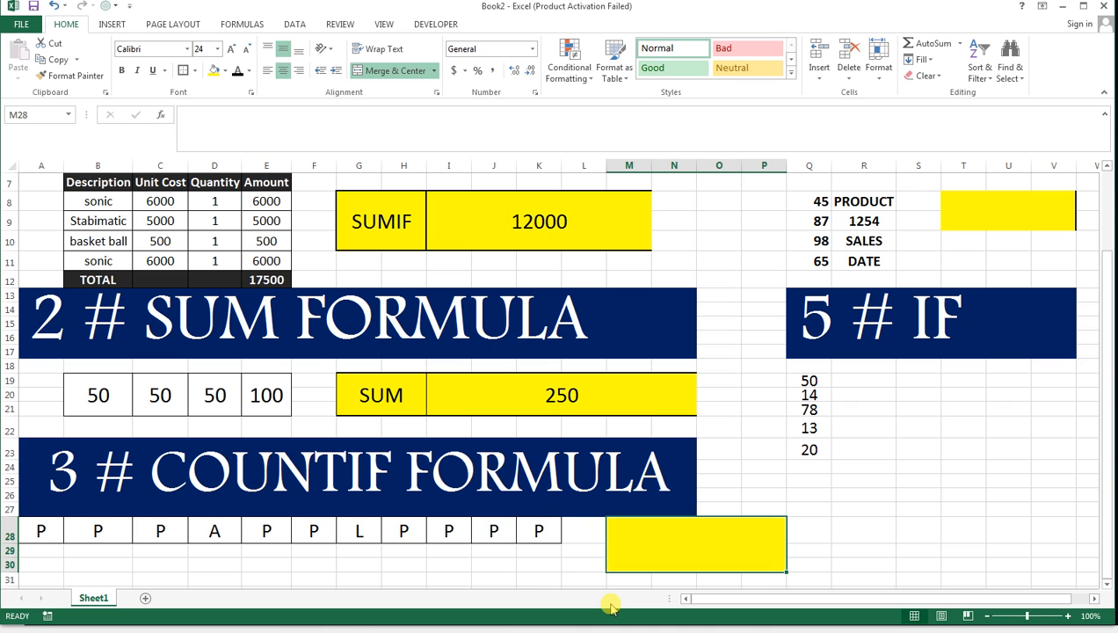
Enter =COUNTIF(A28:K28,"P") in the merged yellow cell M28 to count the P entries.
{"action": "type", "text": "=COUN"}
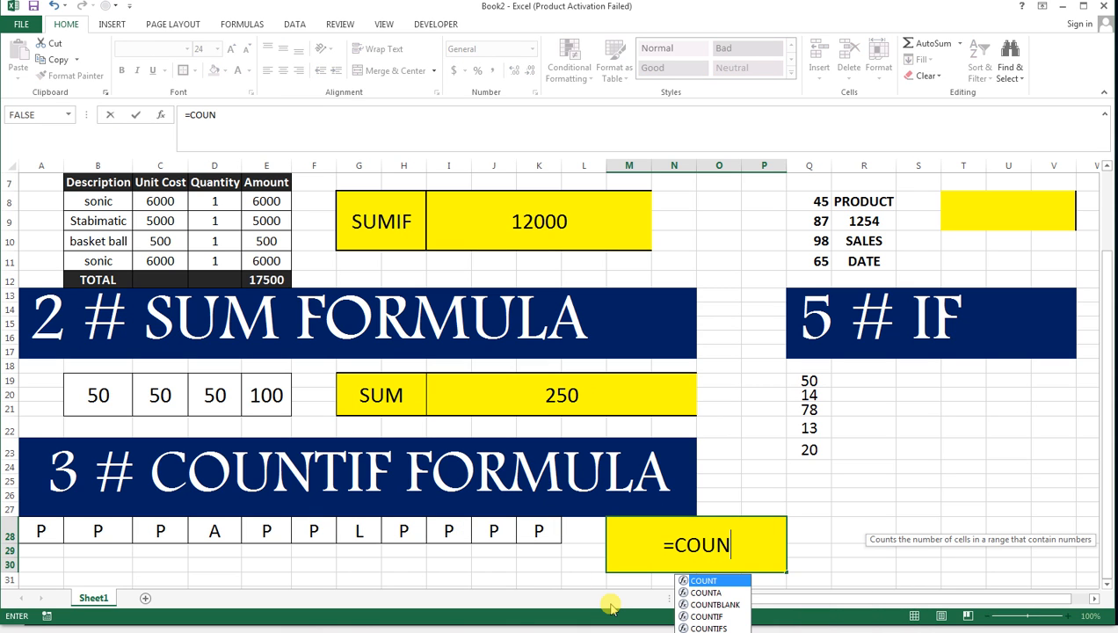
{"action": "type", "text": "TIF"}
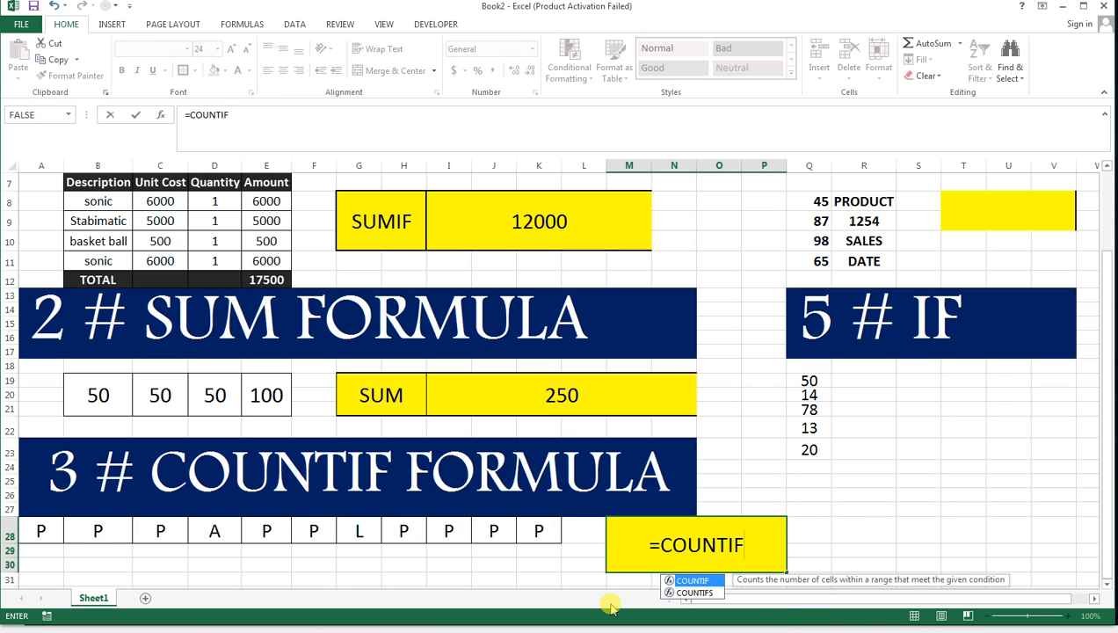
{"action": "type", "text": "("}
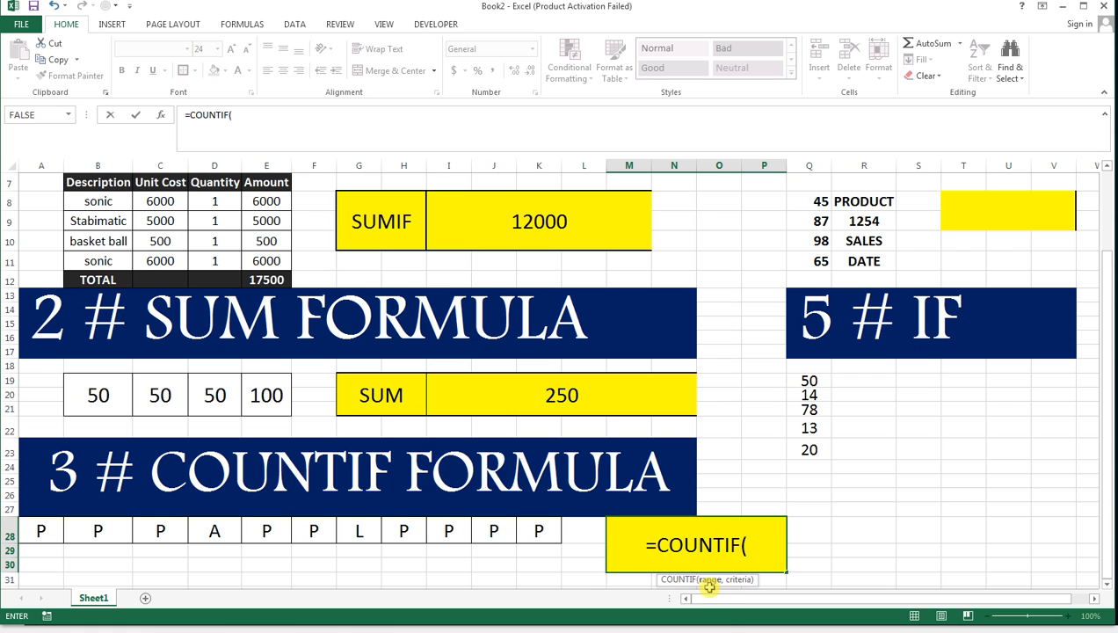
{"action": "left_click_drag", "start_coordinate": [559, 525], "coordinate": [48, 530]}
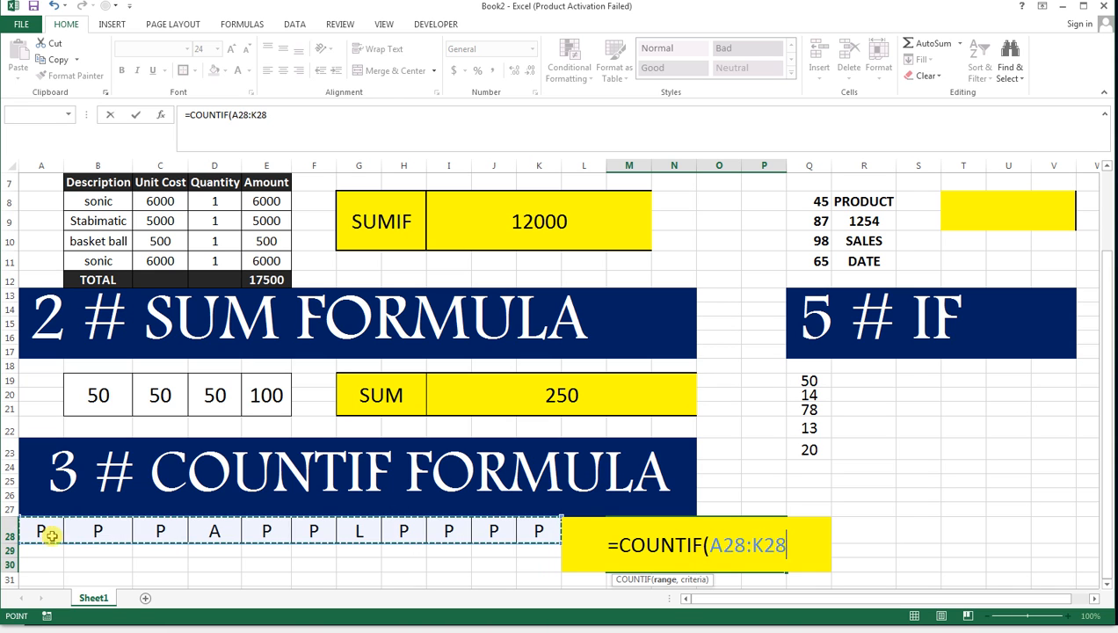
{"action": "type", "text": ","}
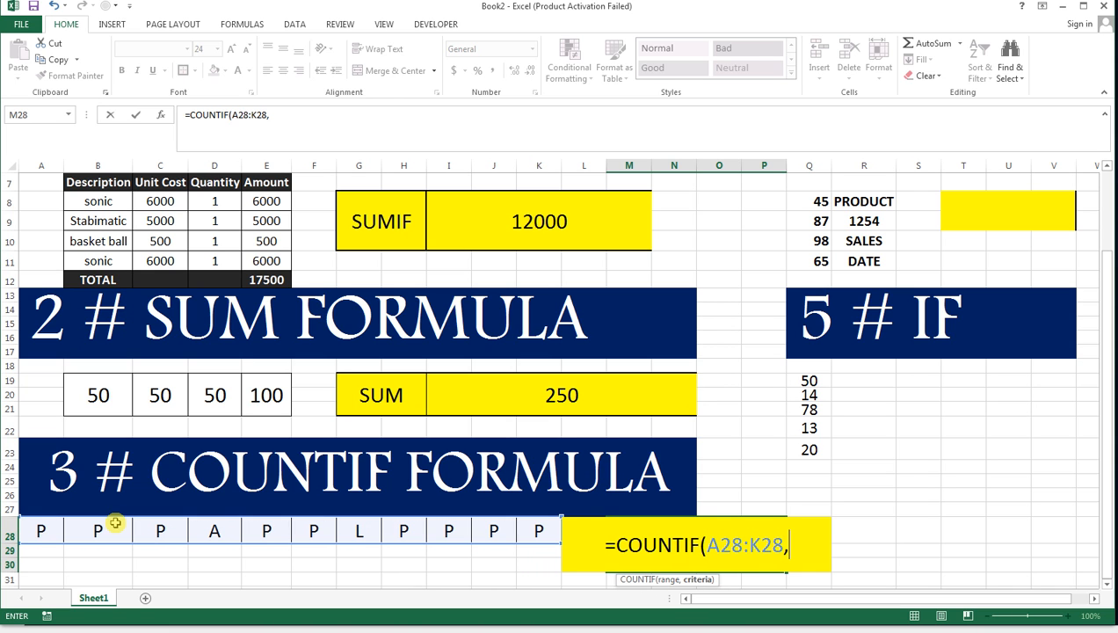
{"action": "type", "text": "\""}
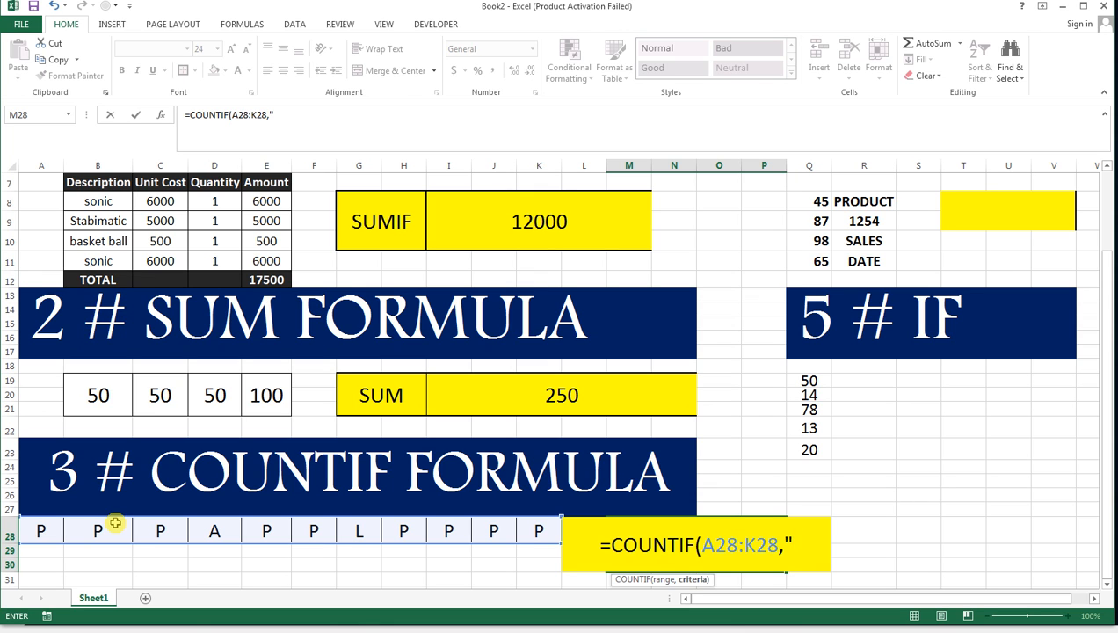
{"action": "type", "text": "P"}
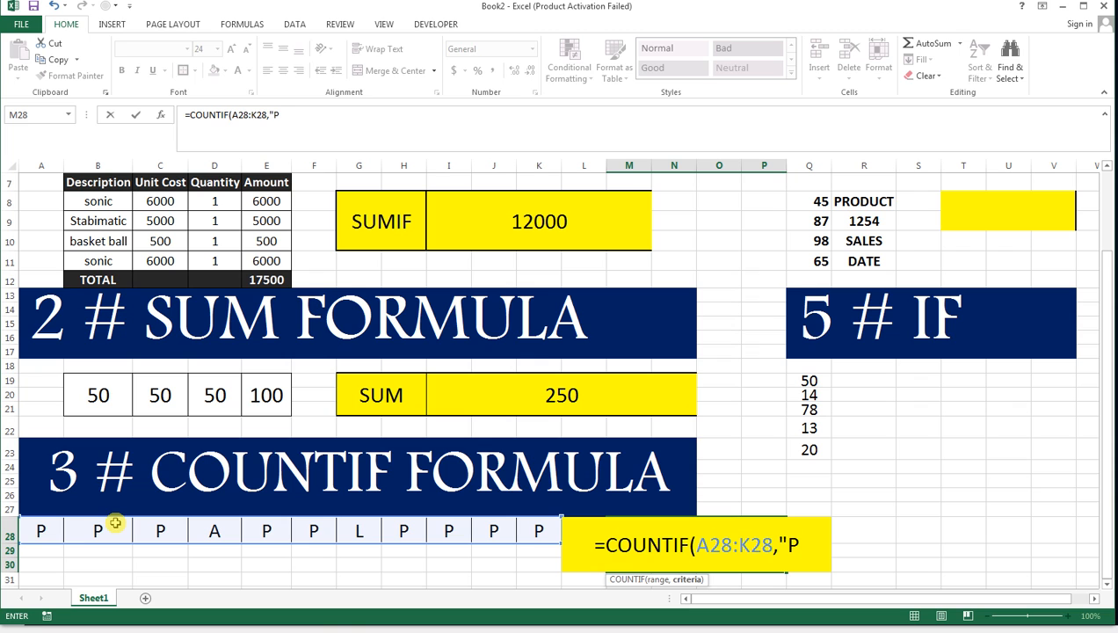
{"action": "type", "text": "\""}
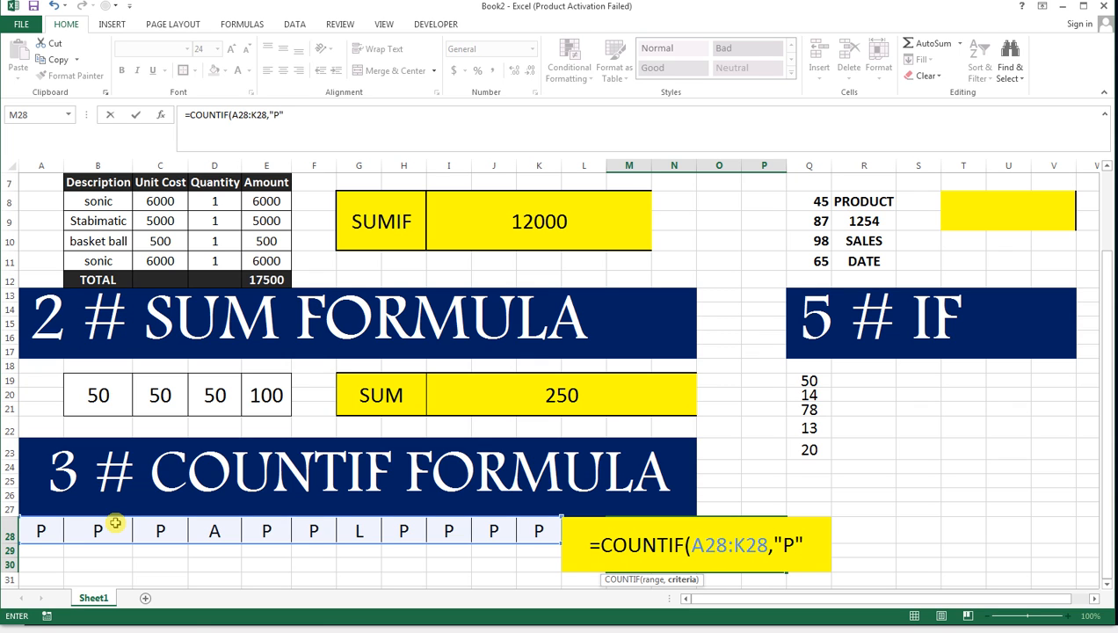
{"action": "type", "text": ")"}
{"action": "key", "text": "Return"}
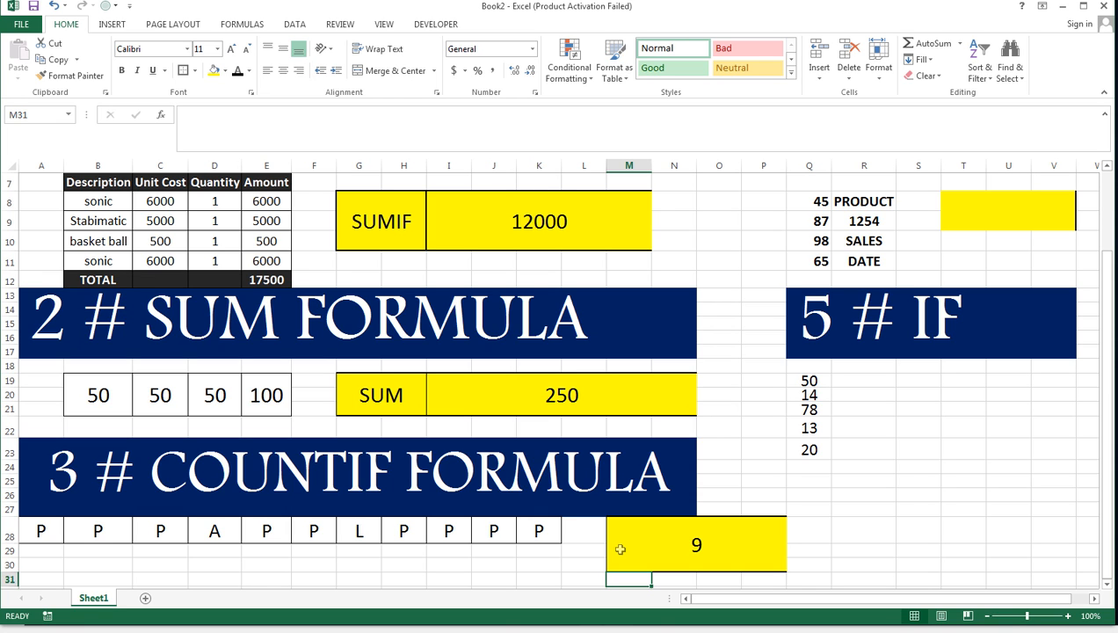
Enter =COUNTA(Q8:Q11) in the yellow result cell T8 of the COUNTA section.
{"action": "scroll", "coordinate": [577, 552], "scroll_direction": "up", "scroll_amount": 2}
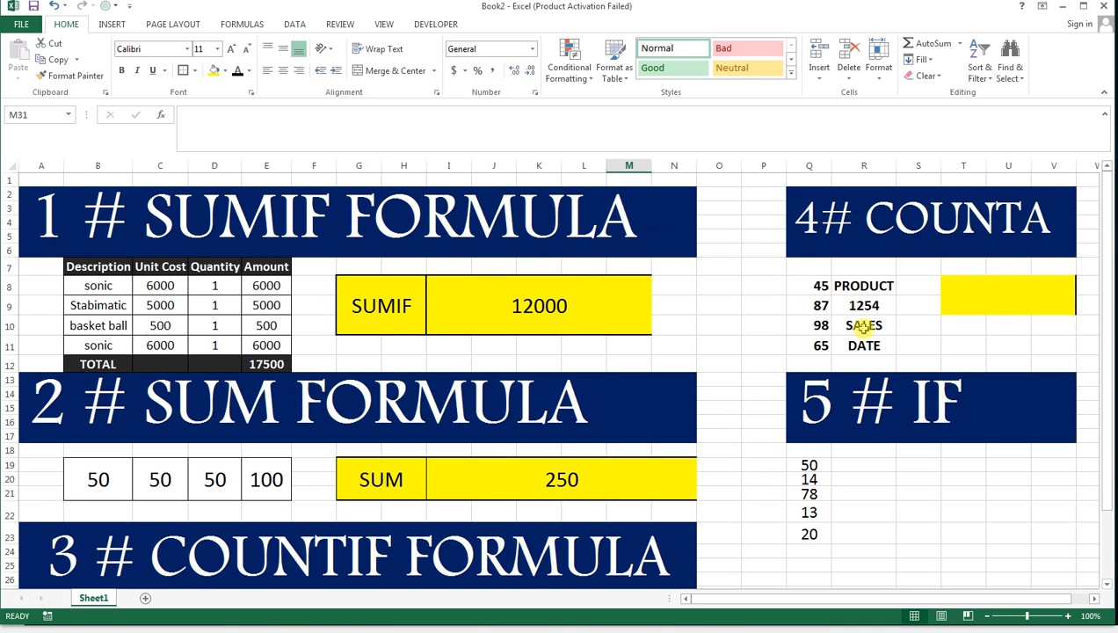
{"action": "left_click", "coordinate": [979, 296]}
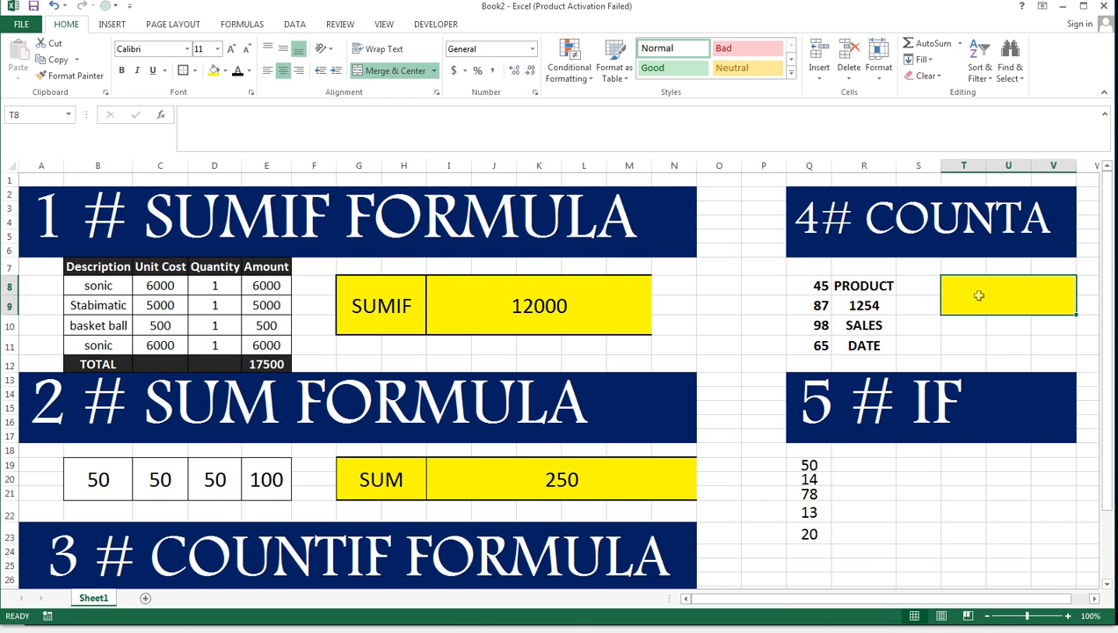
{"action": "type", "text": "="}
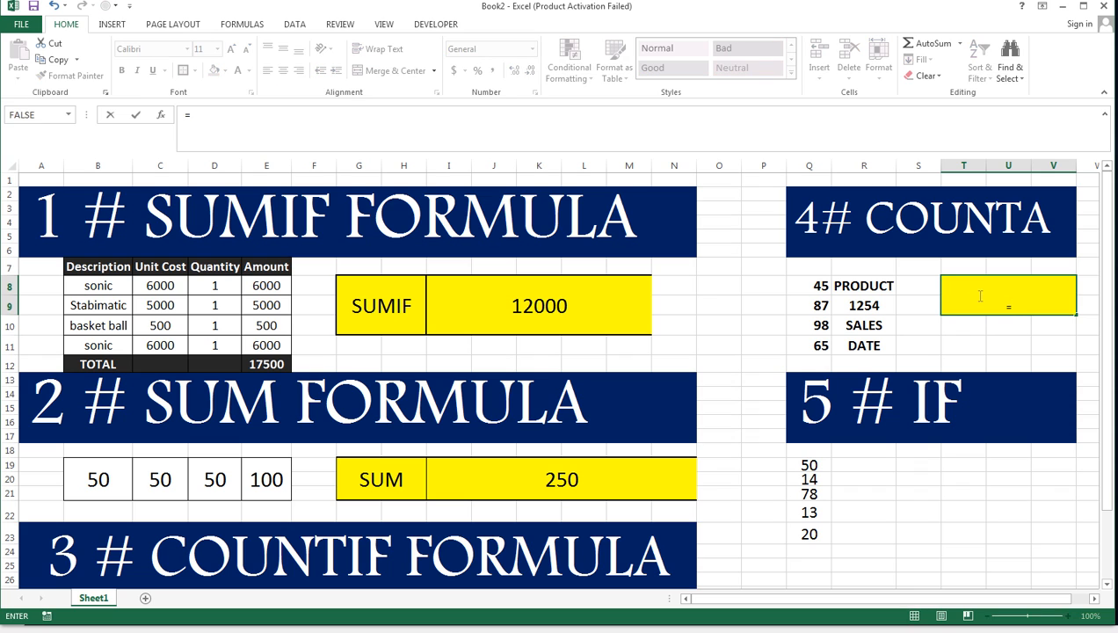
{"action": "type", "text": "CO"}
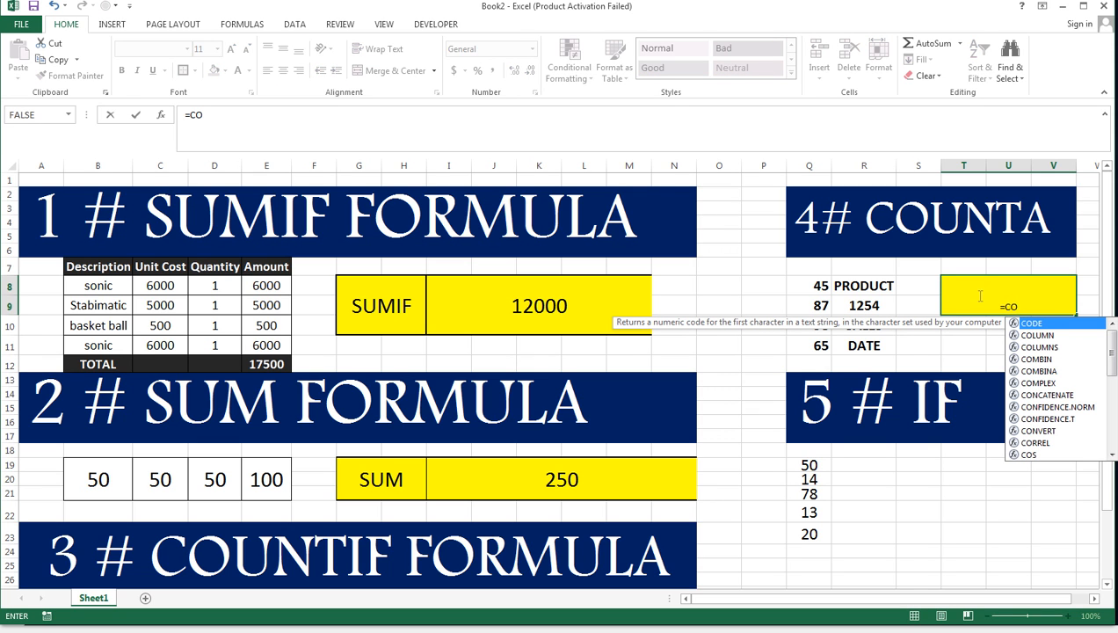
{"action": "type", "text": "O"}
{"action": "key", "text": "BackSpace"}
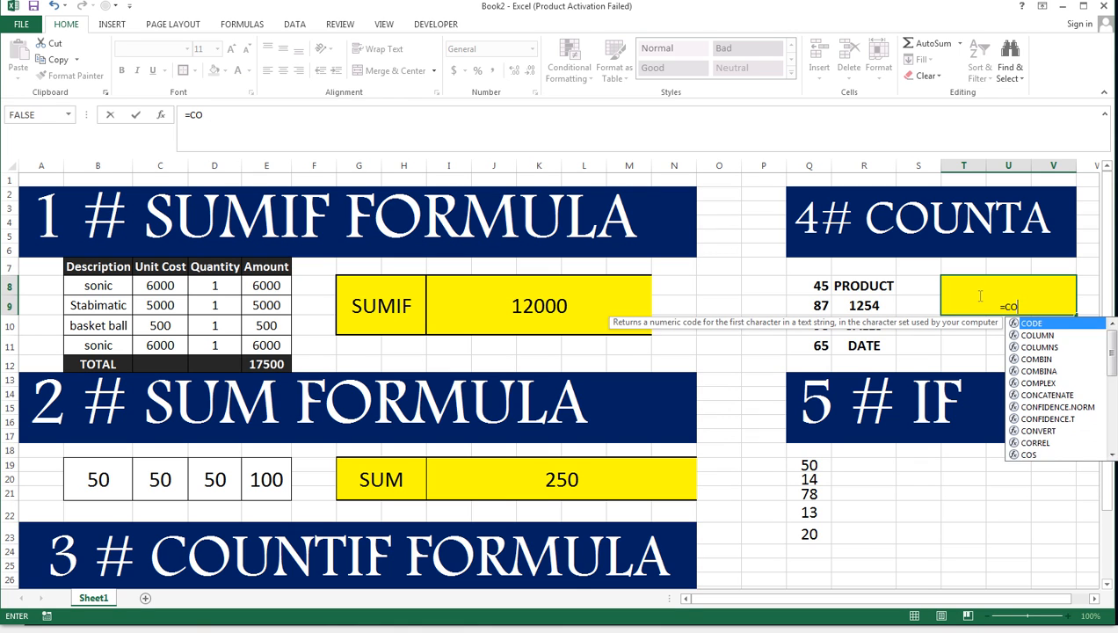
{"action": "type", "text": "UNT"}
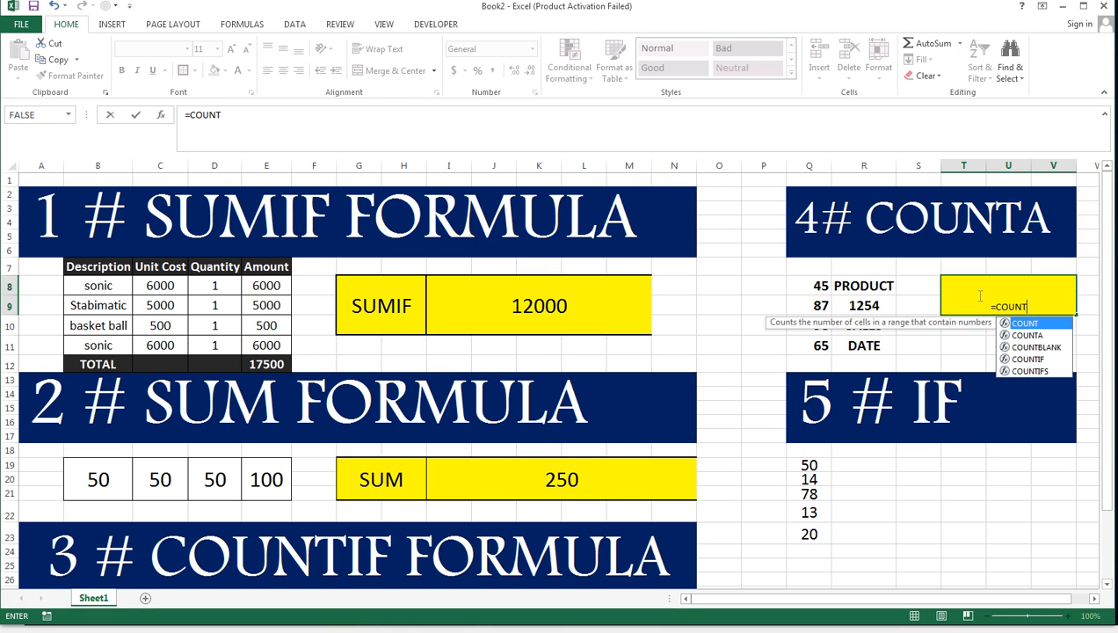
{"action": "type", "text": "A"}
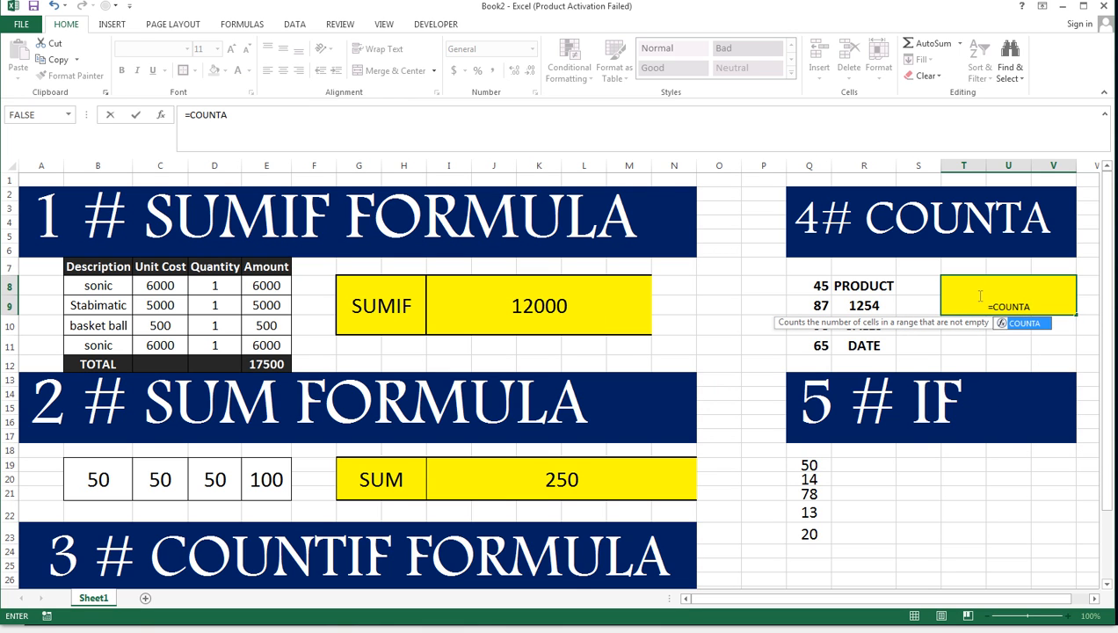
{"action": "type", "text": "("}
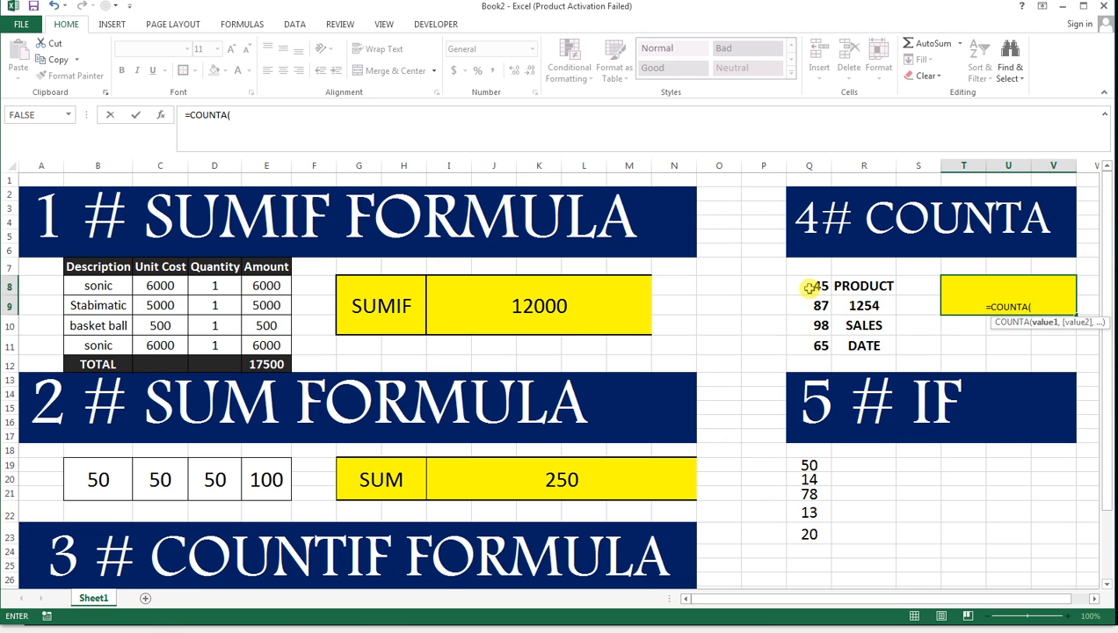
{"action": "left_click_drag", "start_coordinate": [812, 287], "coordinate": [810, 344]}
{"action": "type", "text": ")"}
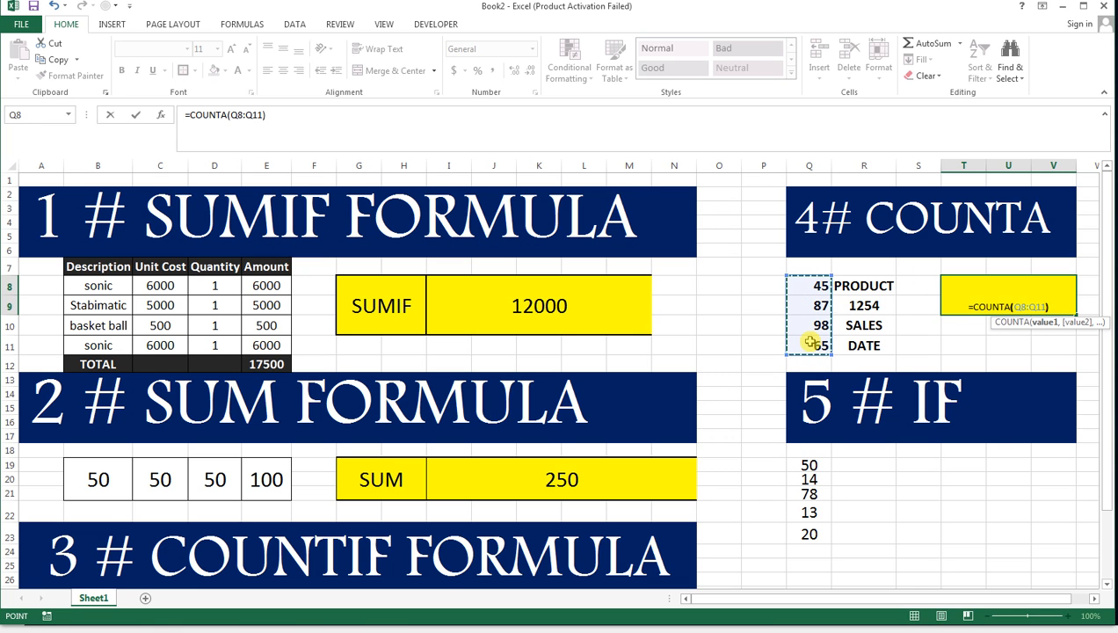
{"action": "key", "text": "Return"}
{"action": "key", "text": "Up"}
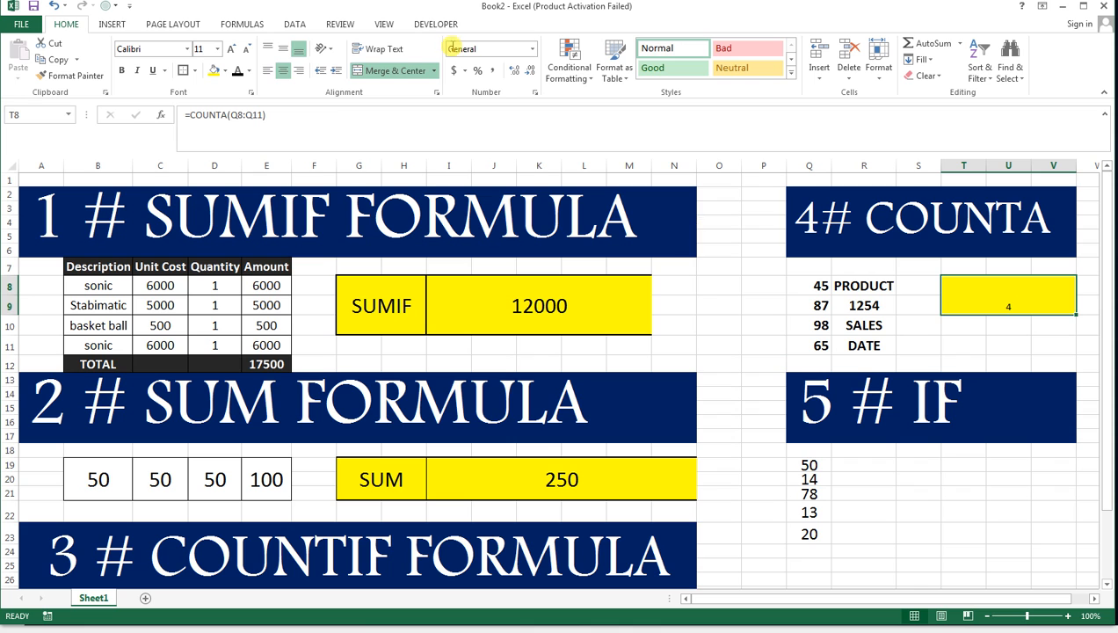
Copy the SUMIF result cell's formatting to the COUNTA result cell and review the range used in its formula.
{"action": "left_click", "coordinate": [479, 313]}
{"action": "left_click", "coordinate": [74, 75]}
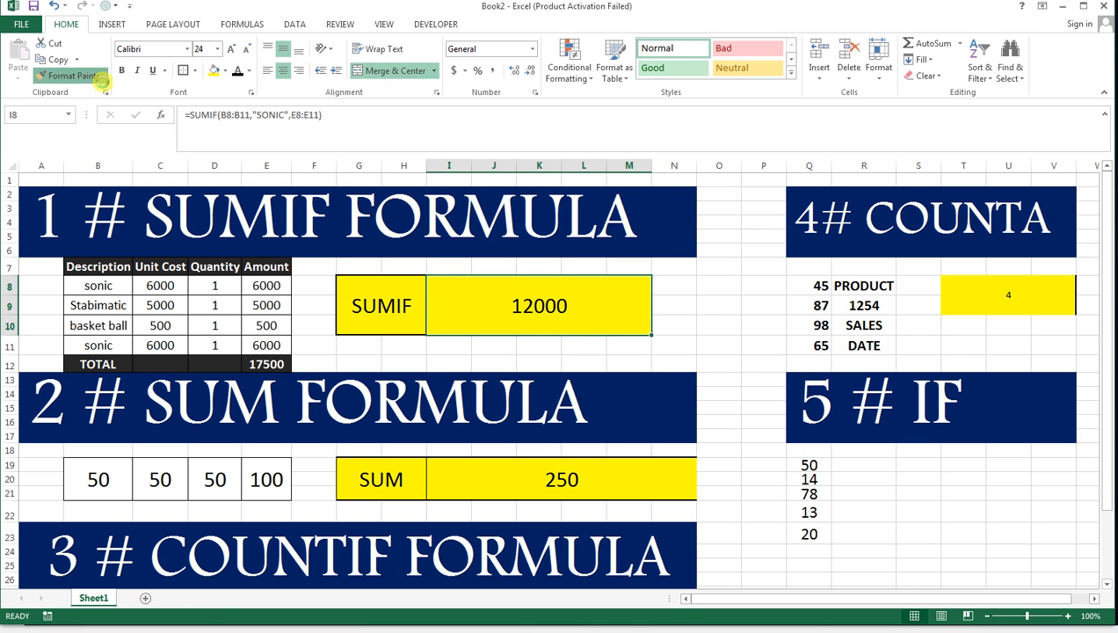
{"action": "left_click", "coordinate": [1007, 294]}
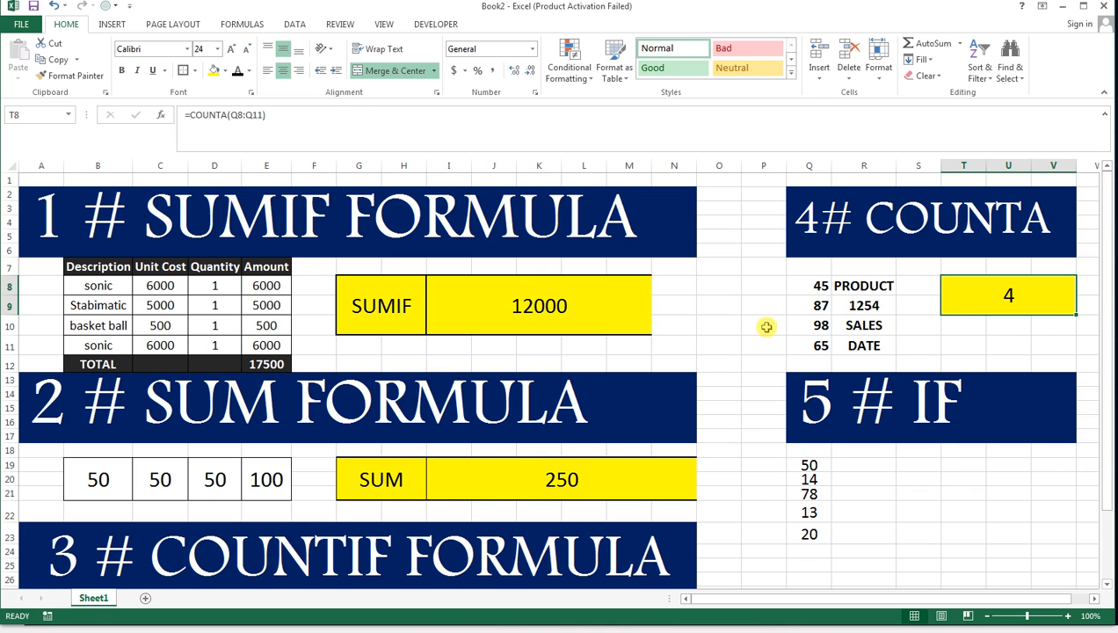
{"action": "double_click", "coordinate": [1064, 293]}
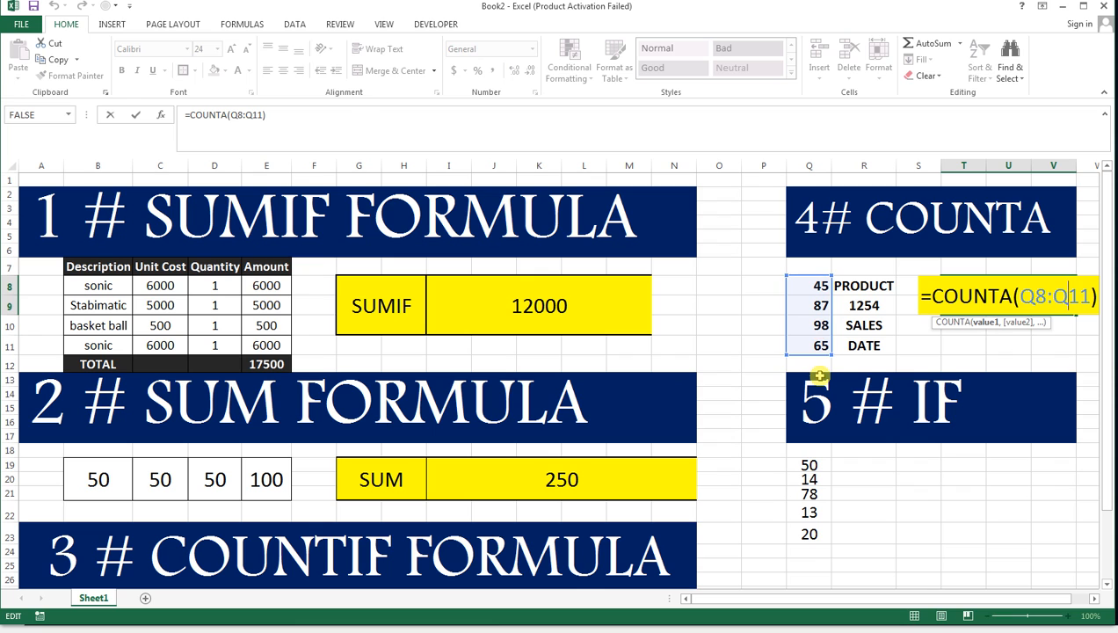
{"action": "key", "text": "Return"}
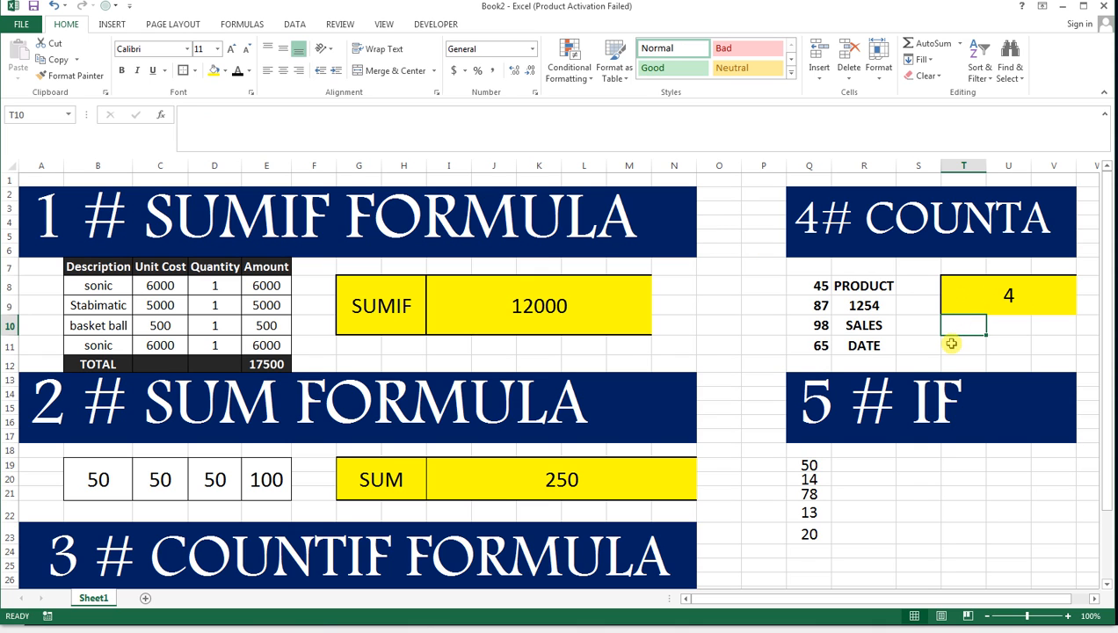
Merge and center T11:V12 below the COUNTA result and copy the COUNTA result cell's formatting to it.
{"action": "left_click_drag", "start_coordinate": [954, 344], "coordinate": [1046, 363]}
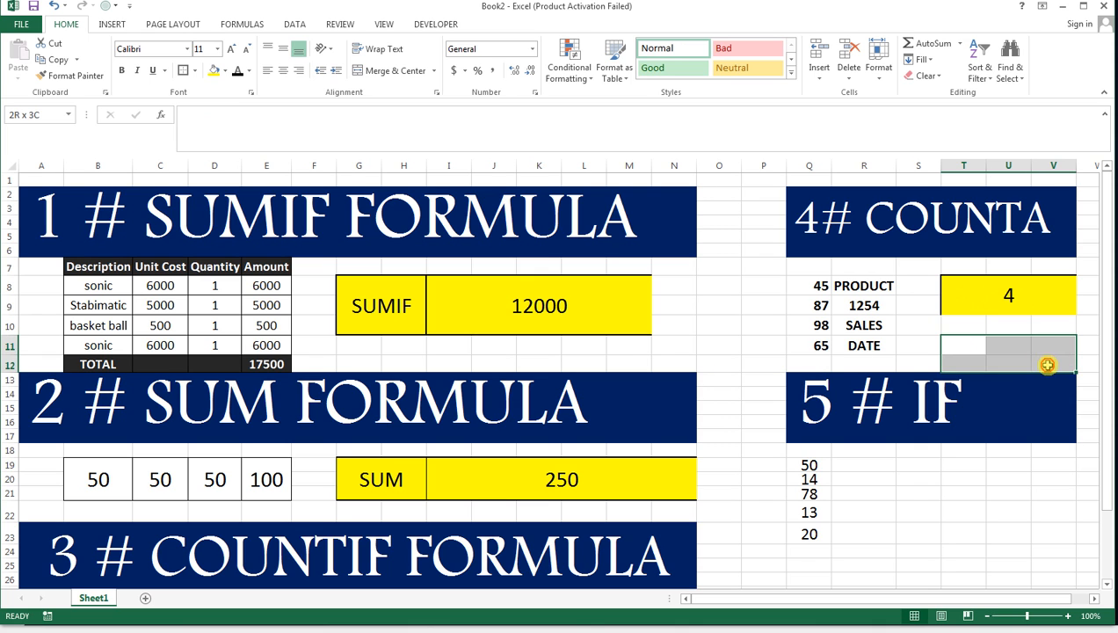
{"action": "left_click", "coordinate": [963, 308]}
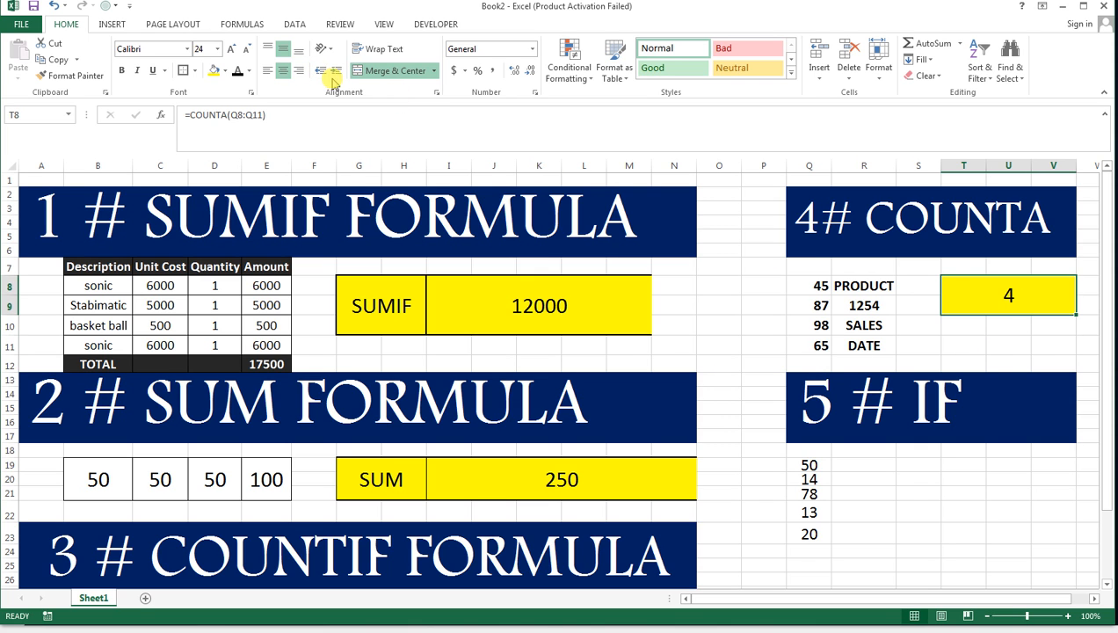
{"action": "left_click", "coordinate": [397, 71]}
{"action": "left_click_drag", "start_coordinate": [965, 345], "coordinate": [1055, 362]}
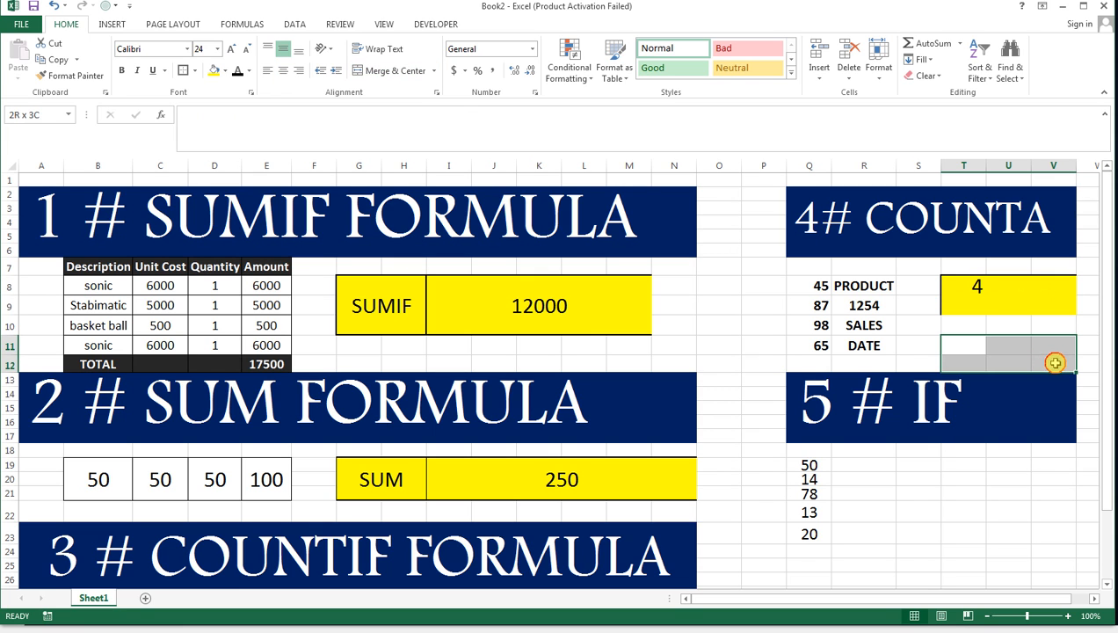
{"action": "left_click", "coordinate": [395, 70]}
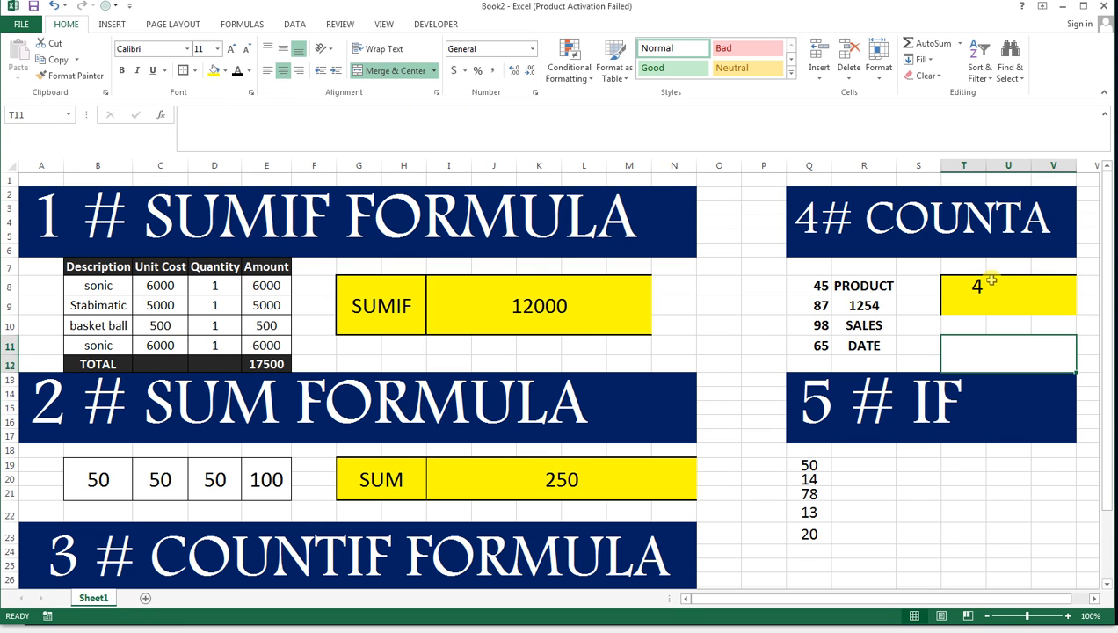
{"action": "left_click_drag", "start_coordinate": [991, 279], "coordinate": [1055, 307]}
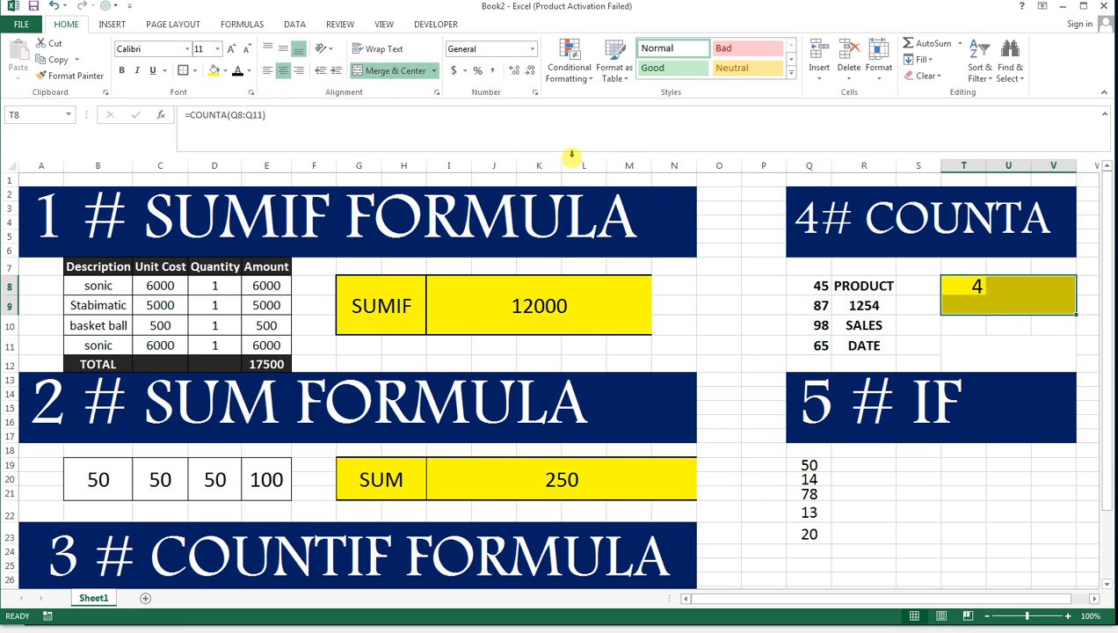
{"action": "left_click", "coordinate": [392, 71]}
{"action": "left_click", "coordinate": [69, 76]}
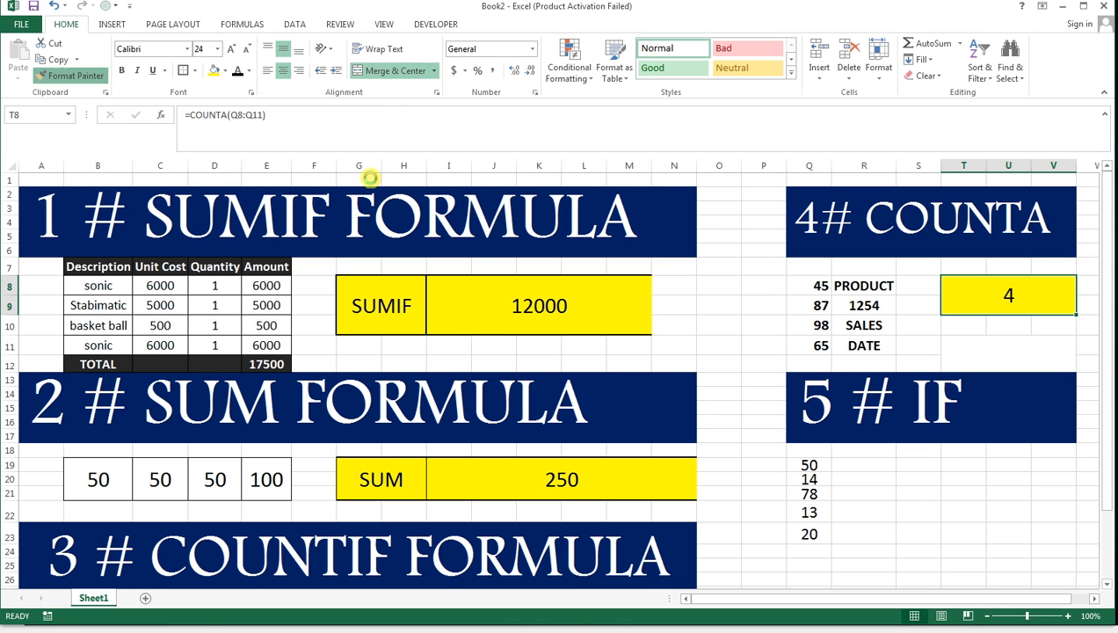
{"action": "left_click", "coordinate": [984, 350]}
Enter =COUNT(Q8:Q11) in the merged yellow cell T11 to count the numeric entries.
{"action": "type", "text": "="}
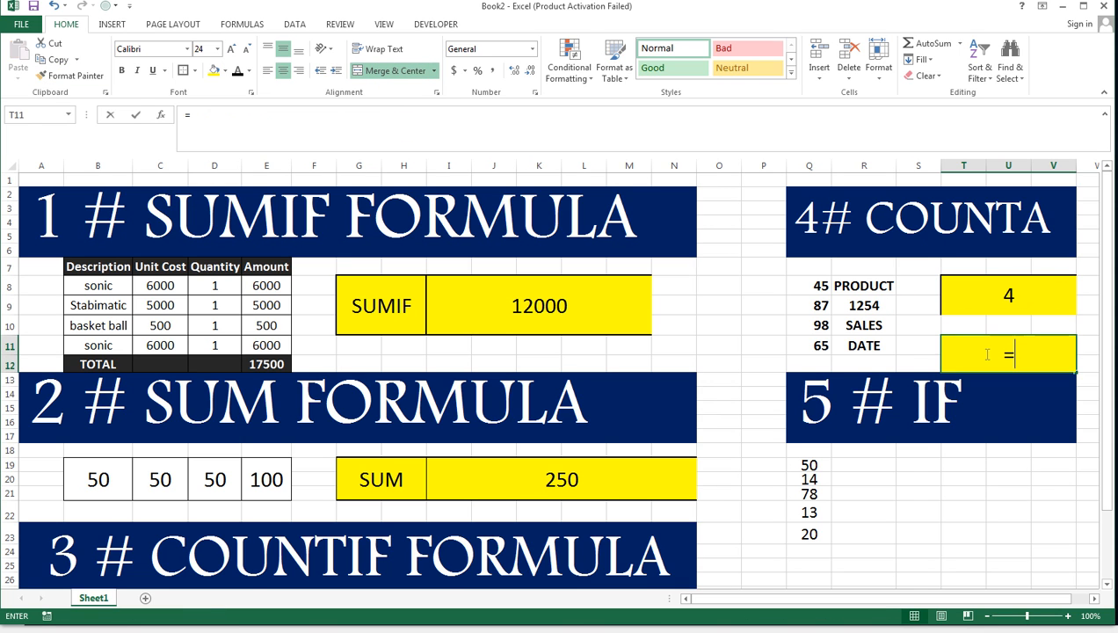
{"action": "type", "text": "COUT"}
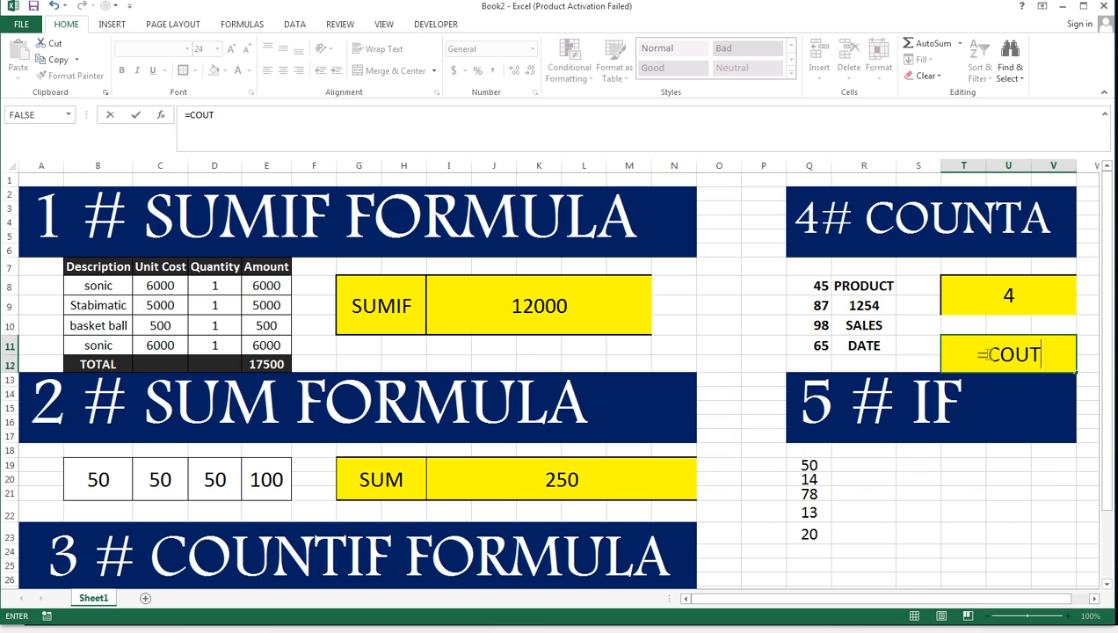
{"action": "type", "text": "("}
{"action": "key", "text": "BackSpace"}
{"action": "key", "text": "BackSpace"}
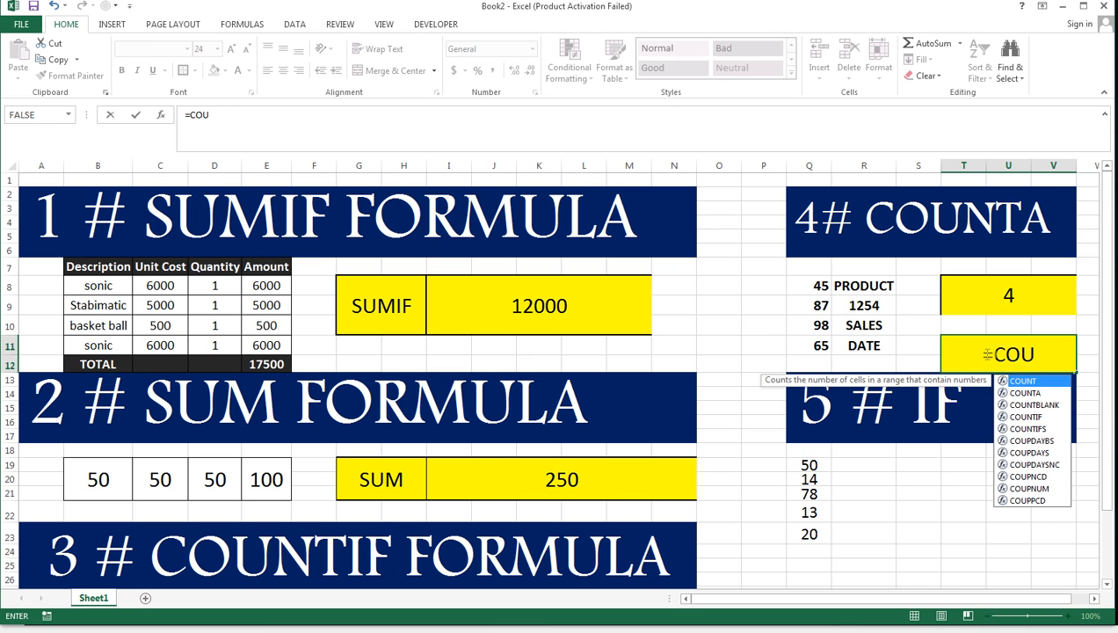
{"action": "type", "text": "NT("}
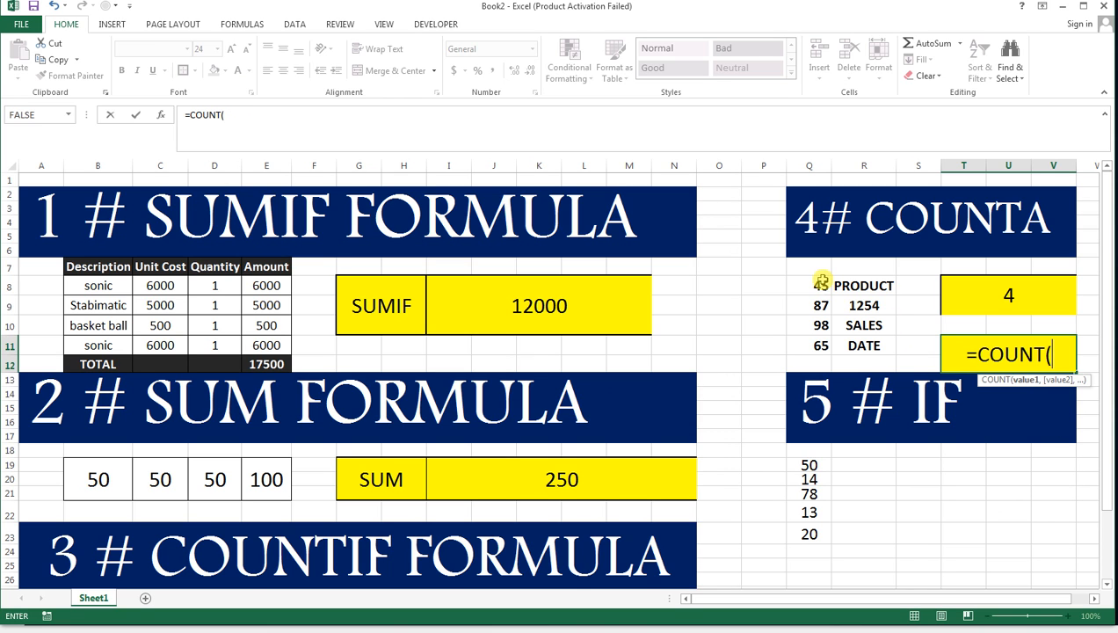
{"action": "left_click_drag", "start_coordinate": [820, 281], "coordinate": [827, 354]}
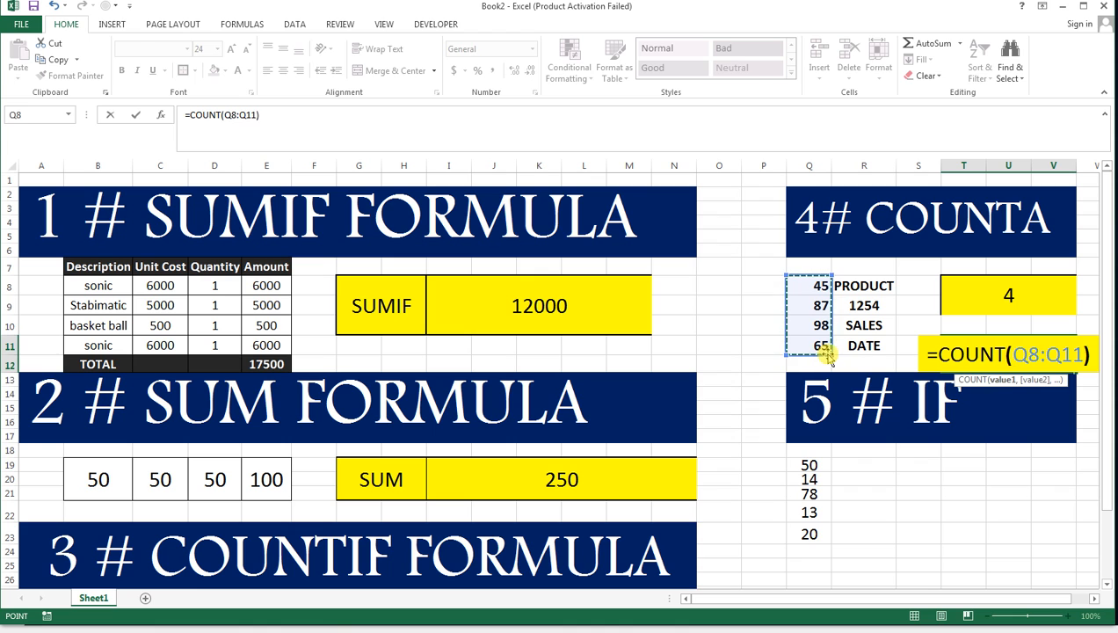
{"action": "key", "text": "Return"}
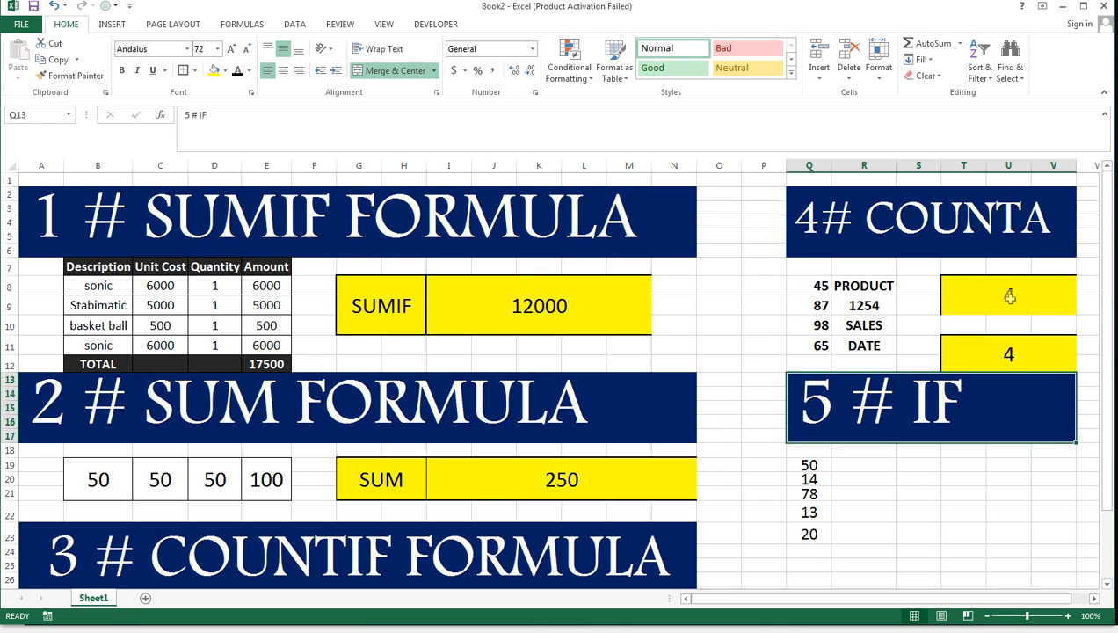
Replace the formula in T11 with =COUNT(R8:R11) to try COUNT on the mixed text and number column.
{"action": "left_click", "coordinate": [869, 288]}
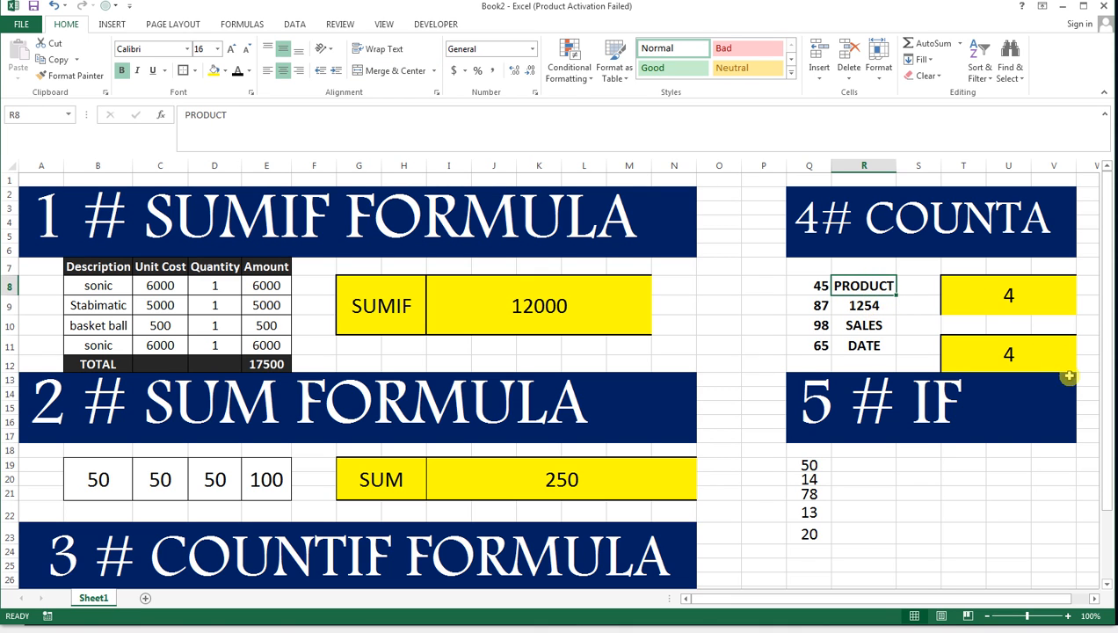
{"action": "left_click", "coordinate": [1034, 356]}
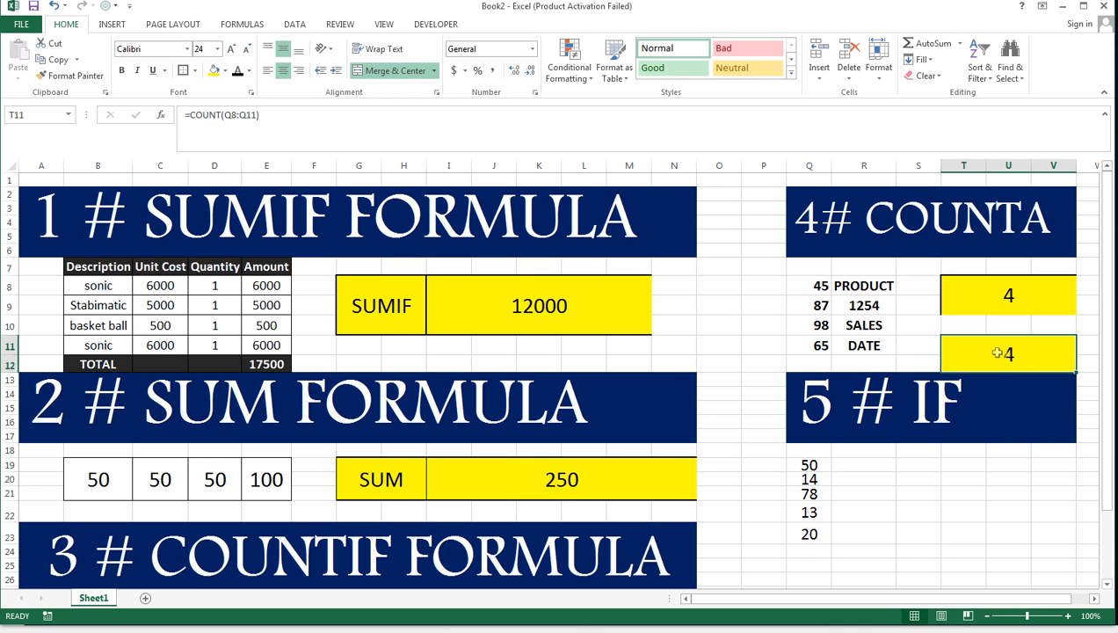
{"action": "key", "text": "Delete"}
{"action": "type", "text": "=C"}
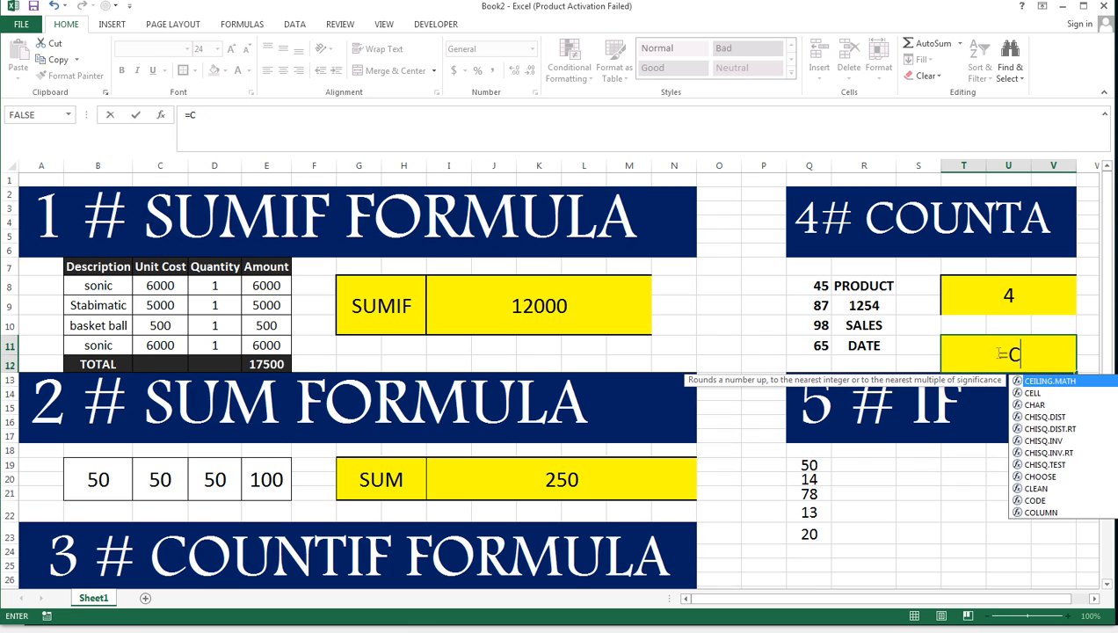
{"action": "type", "text": "OUNT("}
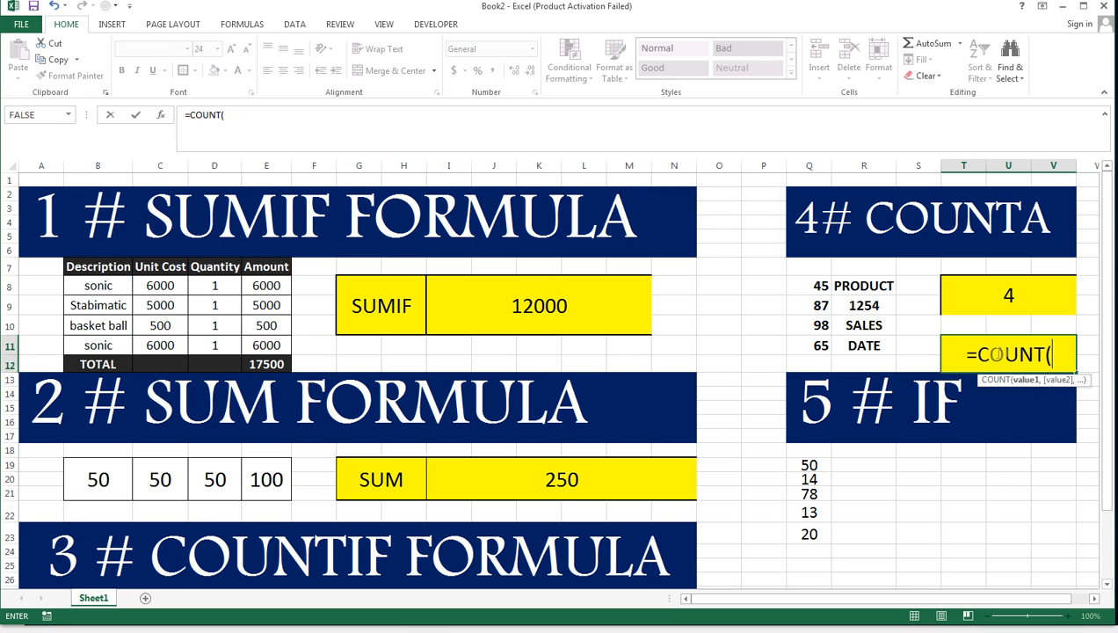
{"action": "left_click_drag", "start_coordinate": [879, 286], "coordinate": [889, 352]}
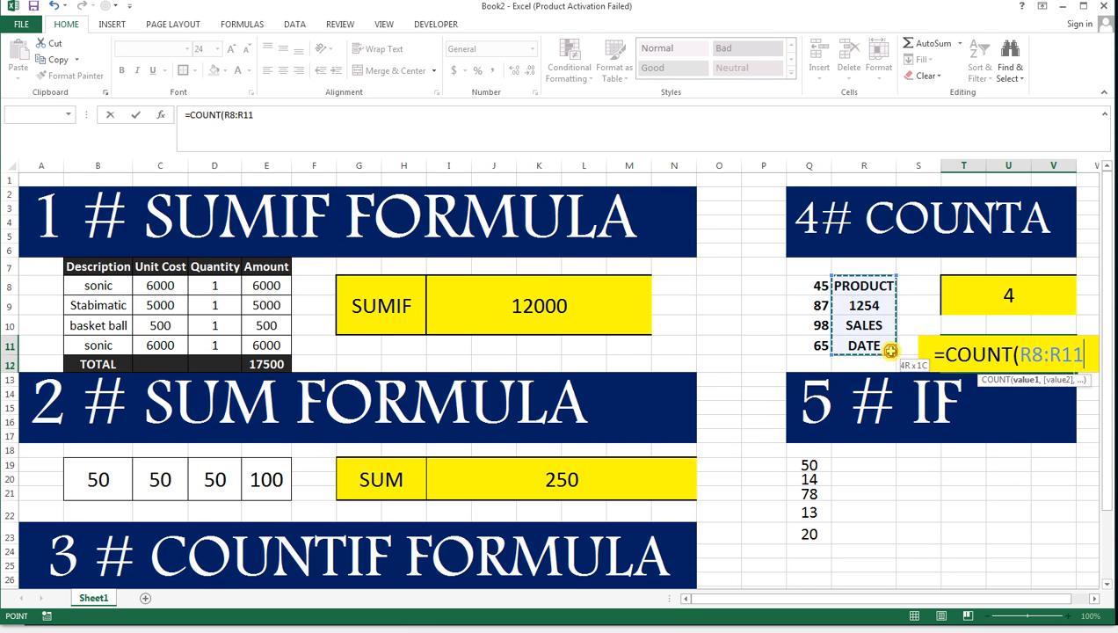
{"action": "type", "text": ")"}
{"action": "key", "text": "Return"}
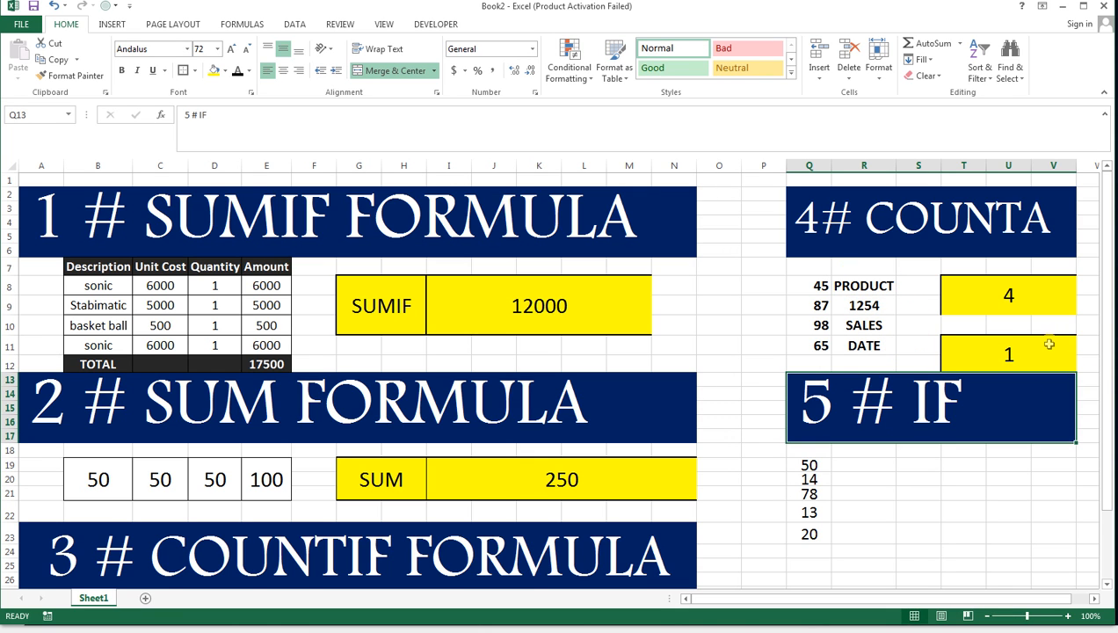
Clear T11, then undo back to its earlier COUNT formula over Q8:Q11.
{"action": "left_click", "coordinate": [1048, 344]}
{"action": "key", "text": "Delete"}
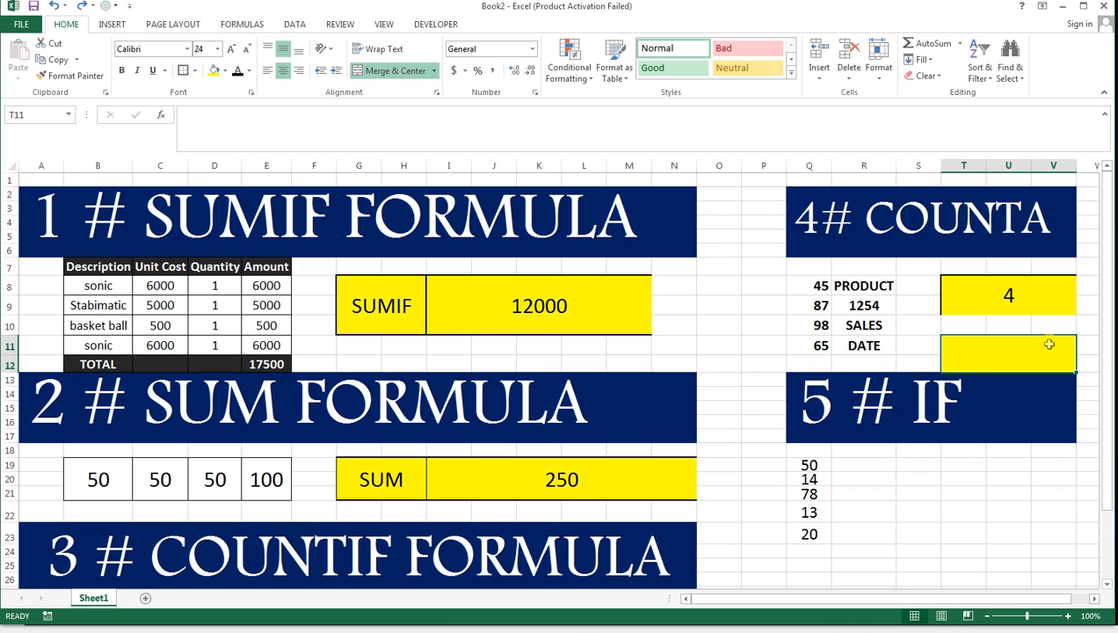
{"action": "key", "text": "ctrl+z"}
Replace the formula in the COUNTA result cell T8 with =COUNTA(R8:R11).
{"action": "left_click", "coordinate": [1033, 297]}
{"action": "key", "text": "Delete"}
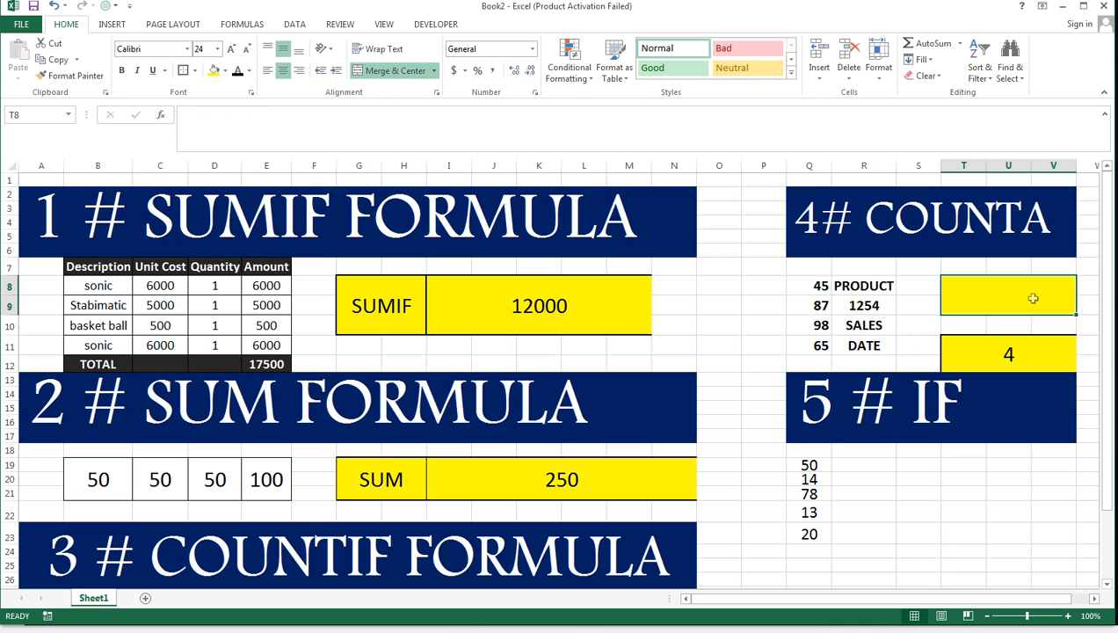
{"action": "type", "text": "=v"}
{"action": "key", "text": "BackSpace"}
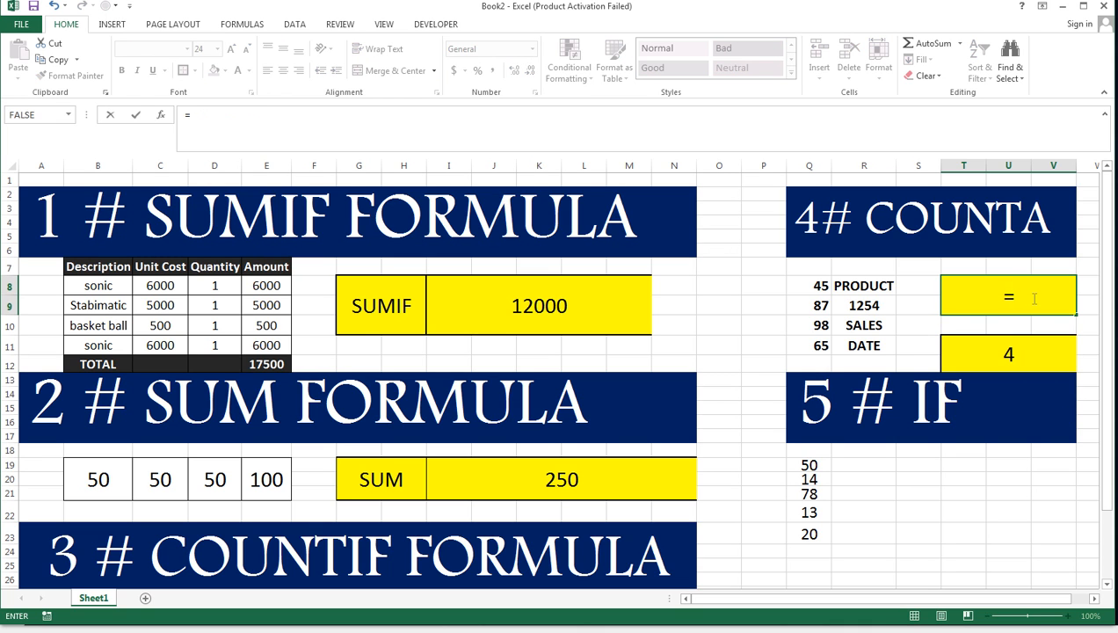
{"action": "type", "text": "COUNT"}
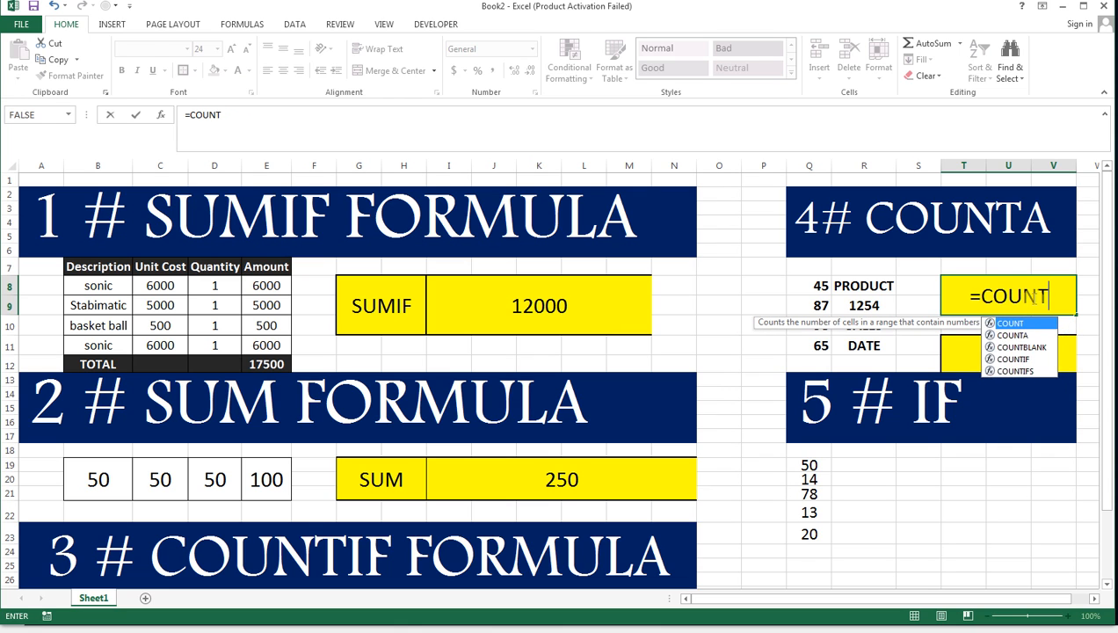
{"action": "type", "text": "A("}
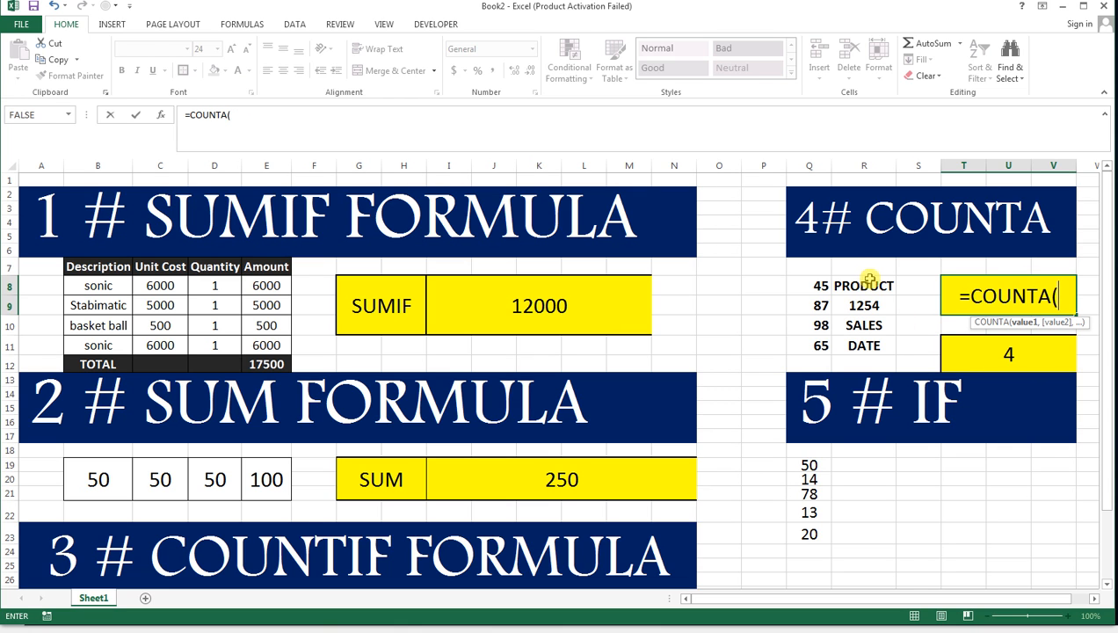
{"action": "left_click_drag", "start_coordinate": [869, 280], "coordinate": [887, 339]}
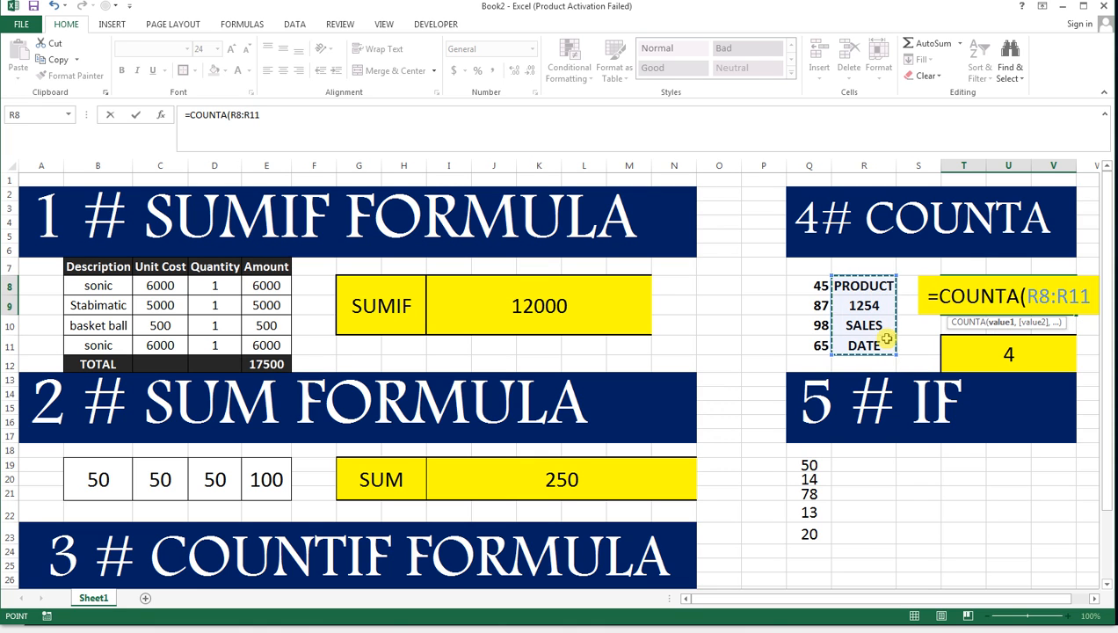
{"action": "type", "text": ")"}
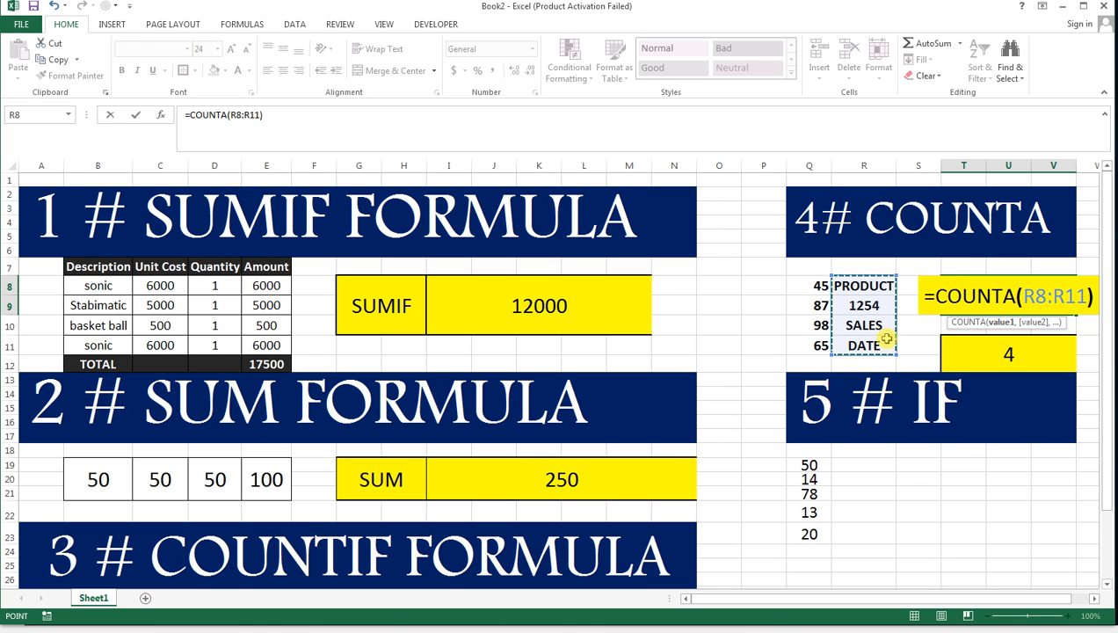
{"action": "key", "text": "Return"}
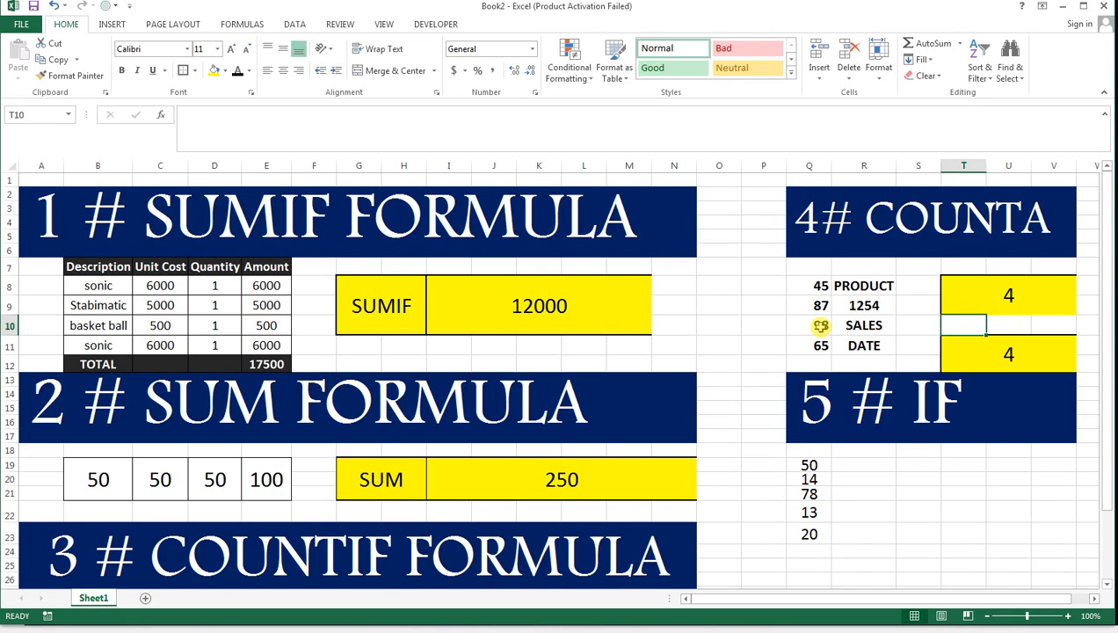
Enter the comparison signs > in U19 and < in U20 beside the IF section's numbers.
{"action": "left_click", "coordinate": [880, 467]}
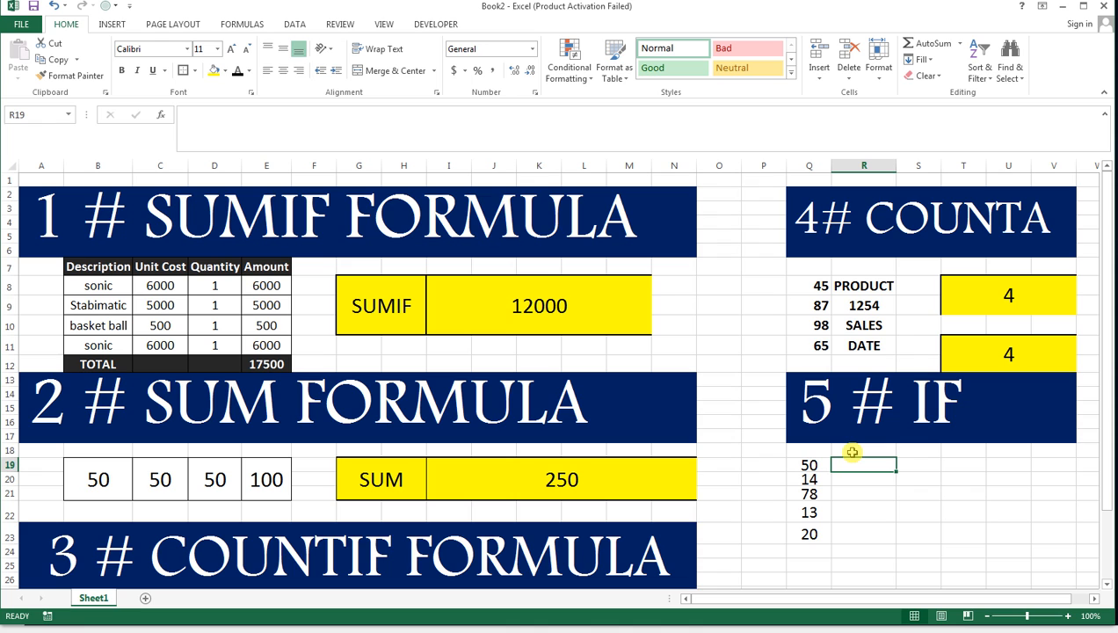
{"action": "left_click", "coordinate": [853, 451]}
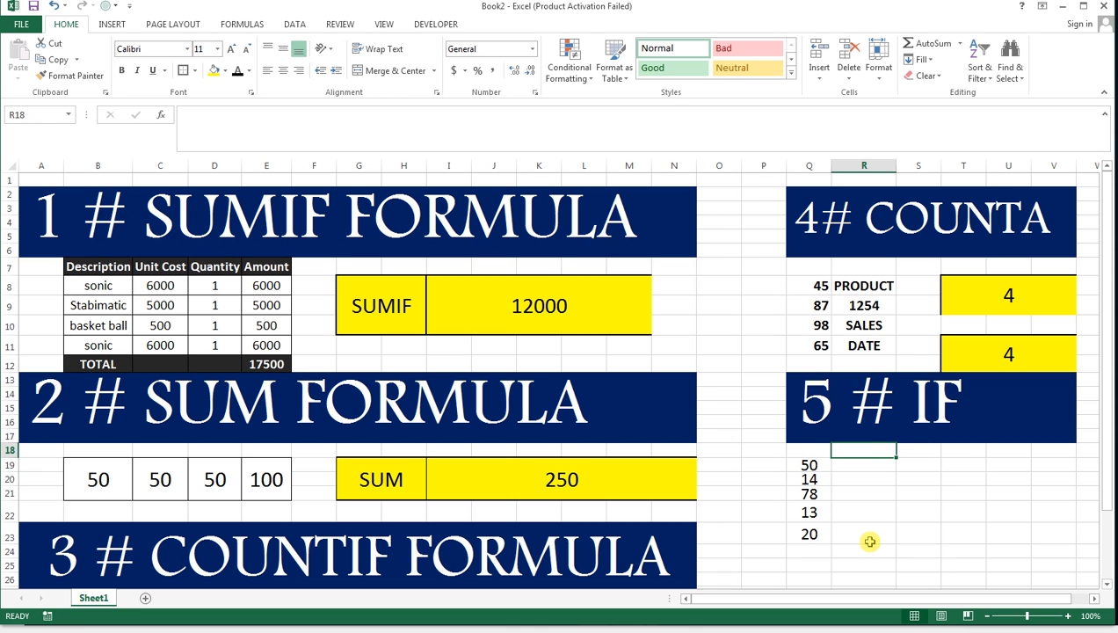
{"action": "left_click", "coordinate": [810, 462]}
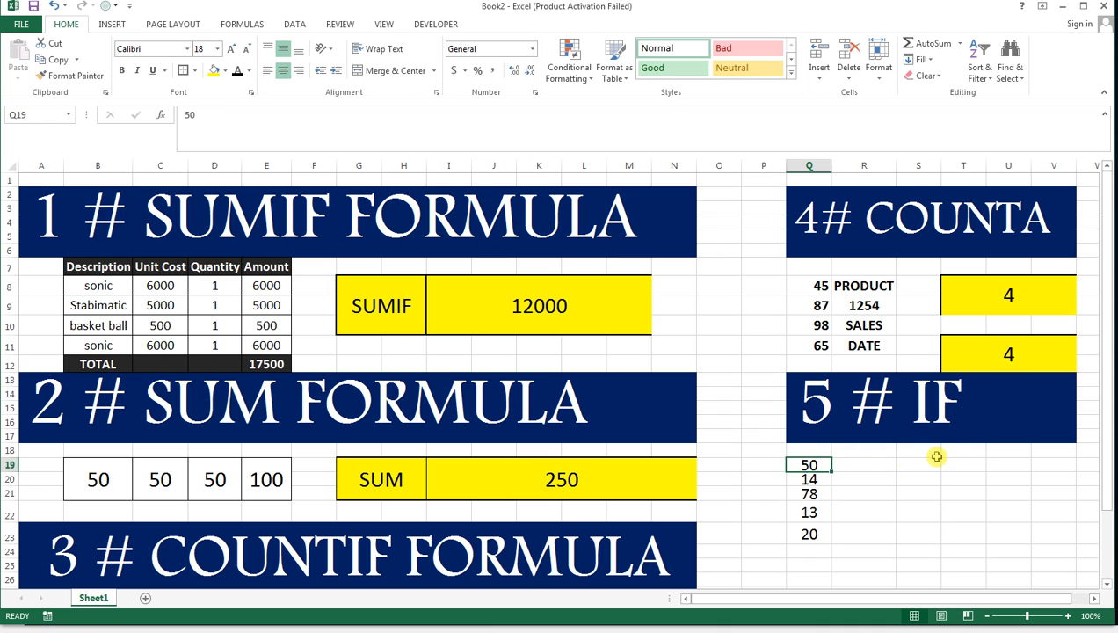
{"action": "left_click", "coordinate": [1011, 464]}
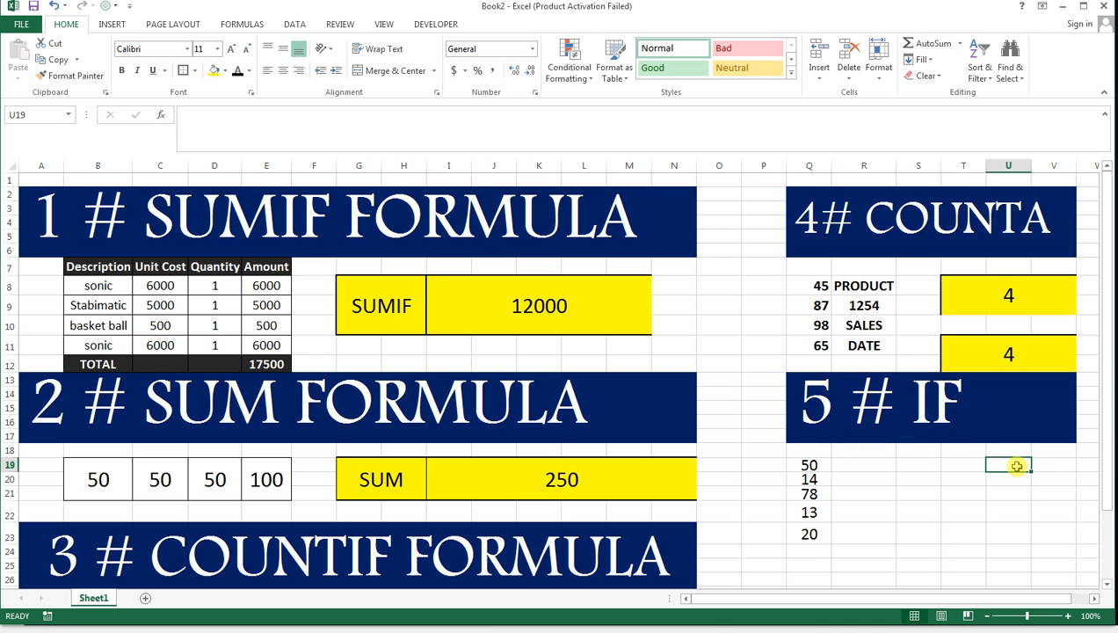
{"action": "type", "text": ">"}
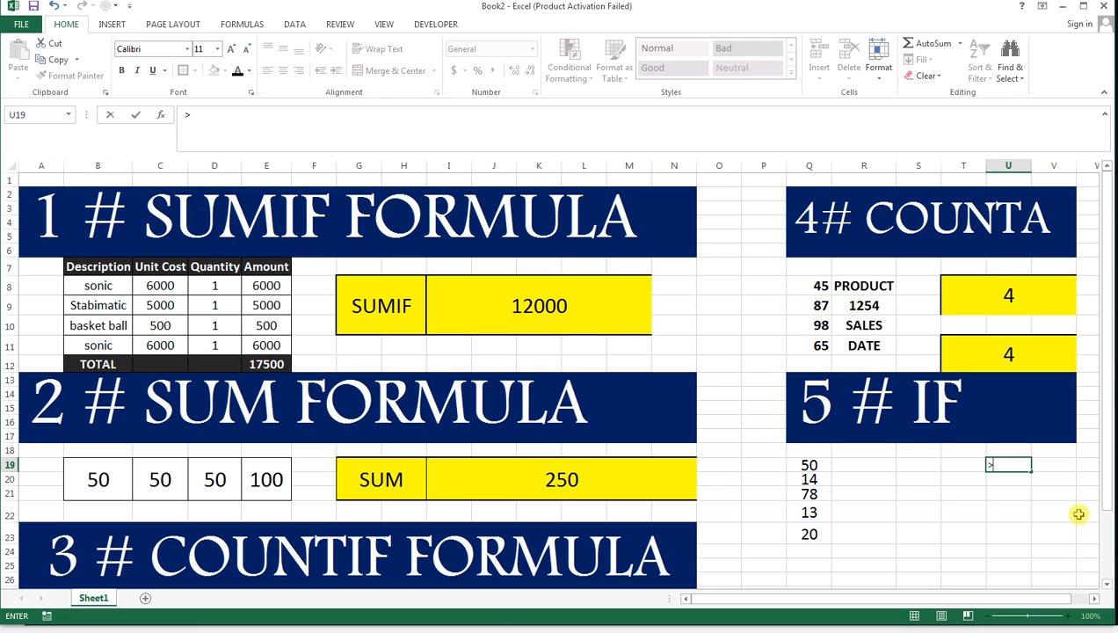
{"action": "key", "text": "Return"}
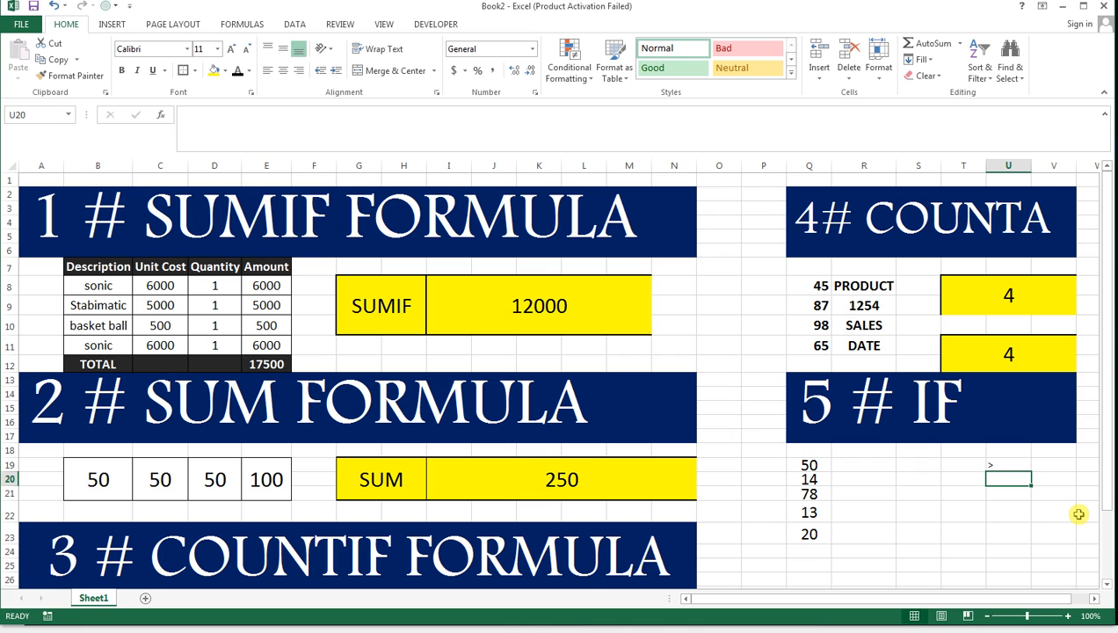
{"action": "type", "text": "<"}
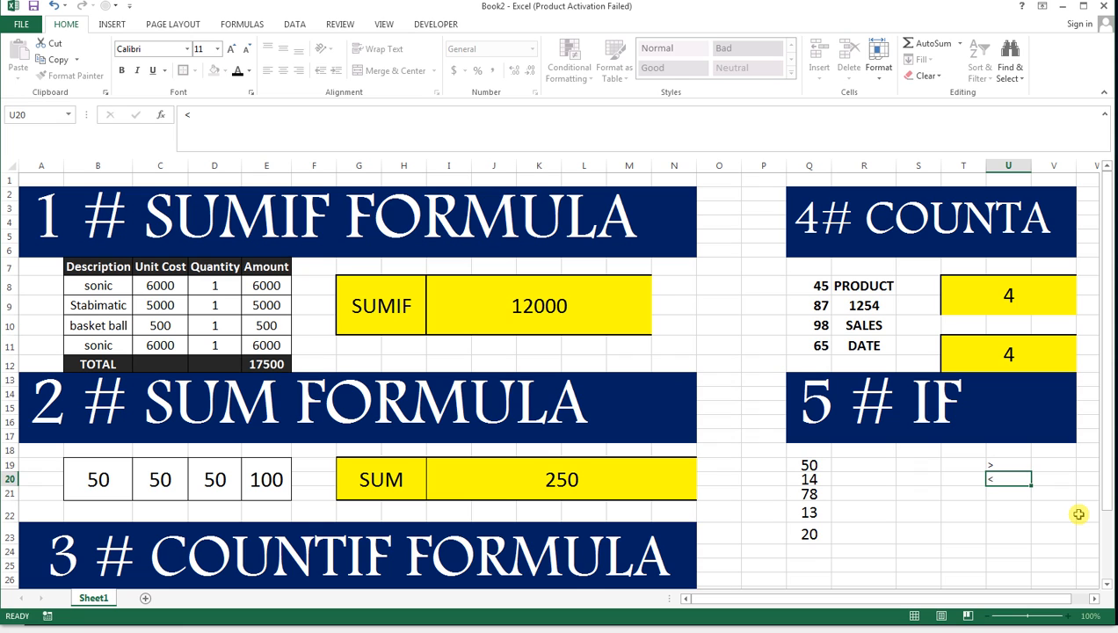
Label the comparison signs by entering GREATER in V19 and LESS THEN in V20.
{"action": "key", "text": "Up"}
{"action": "key", "text": "Up"}
{"action": "key", "text": "Right"}
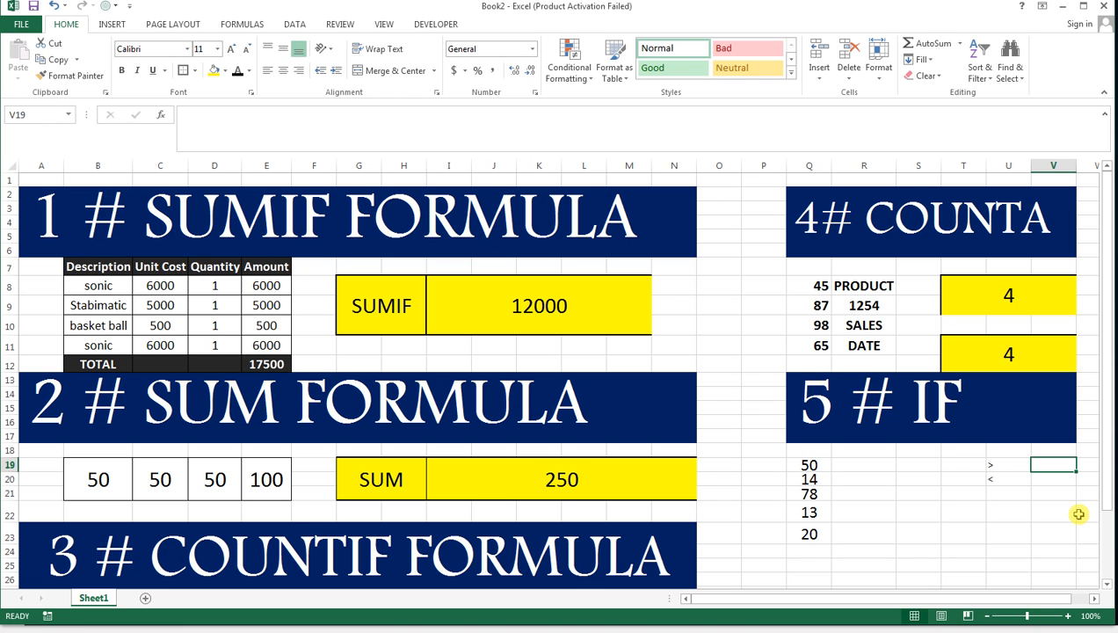
{"action": "type", "text": "GRE"}
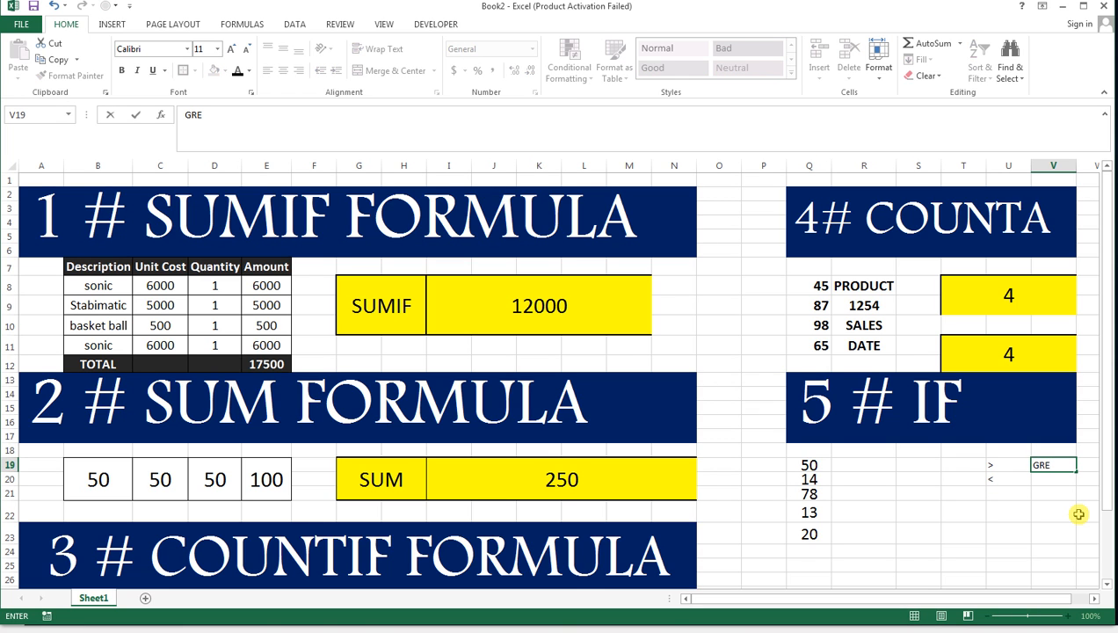
{"action": "type", "text": "ATER"}
{"action": "key", "text": "Return"}
{"action": "type", "text": "LESS"}
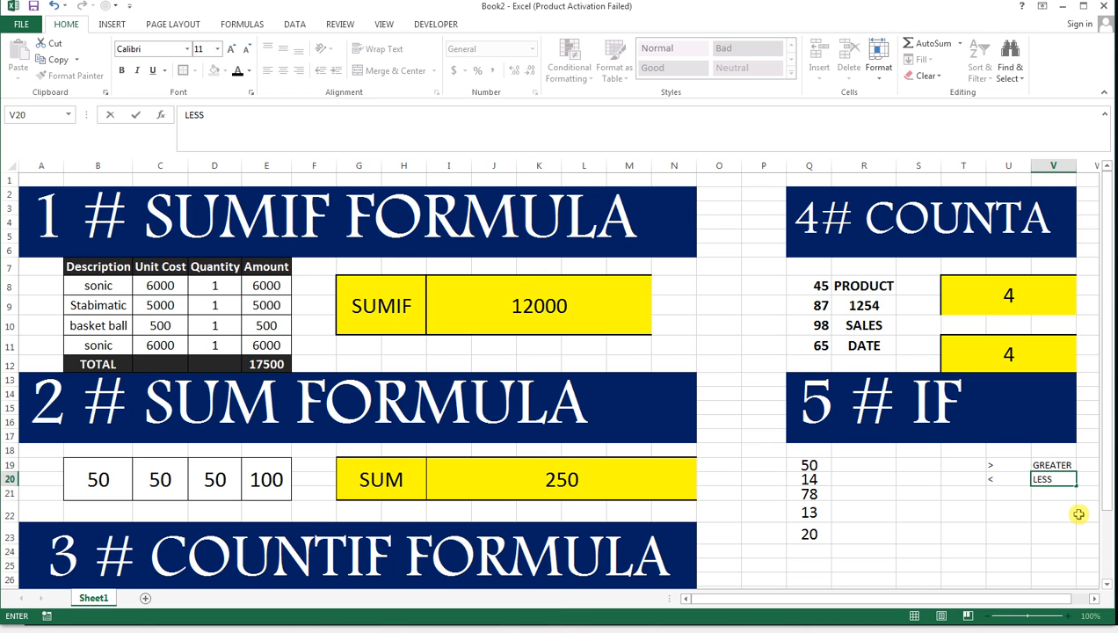
{"action": "type", "text": " THEM"}
{"action": "key", "text": "BackSpace"}
{"action": "type", "text": "N"}
Format U19:V20 as centred, bold, 14-point text and widen column V to fit its labels.
{"action": "left_click_drag", "start_coordinate": [1001, 465], "coordinate": [1050, 479]}
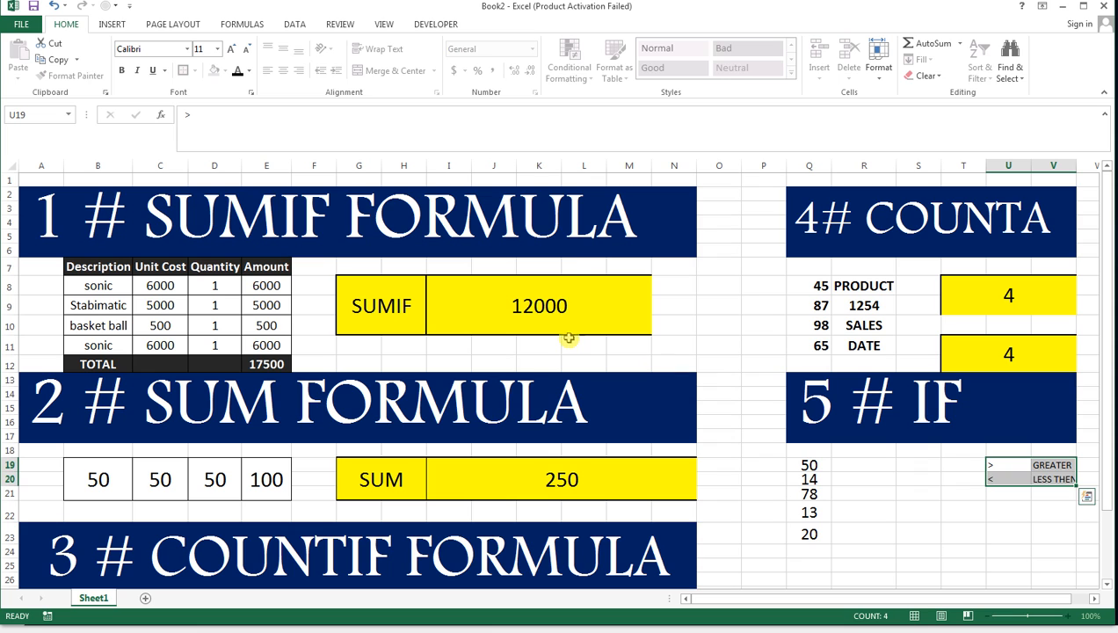
{"action": "left_click", "coordinate": [283, 70]}
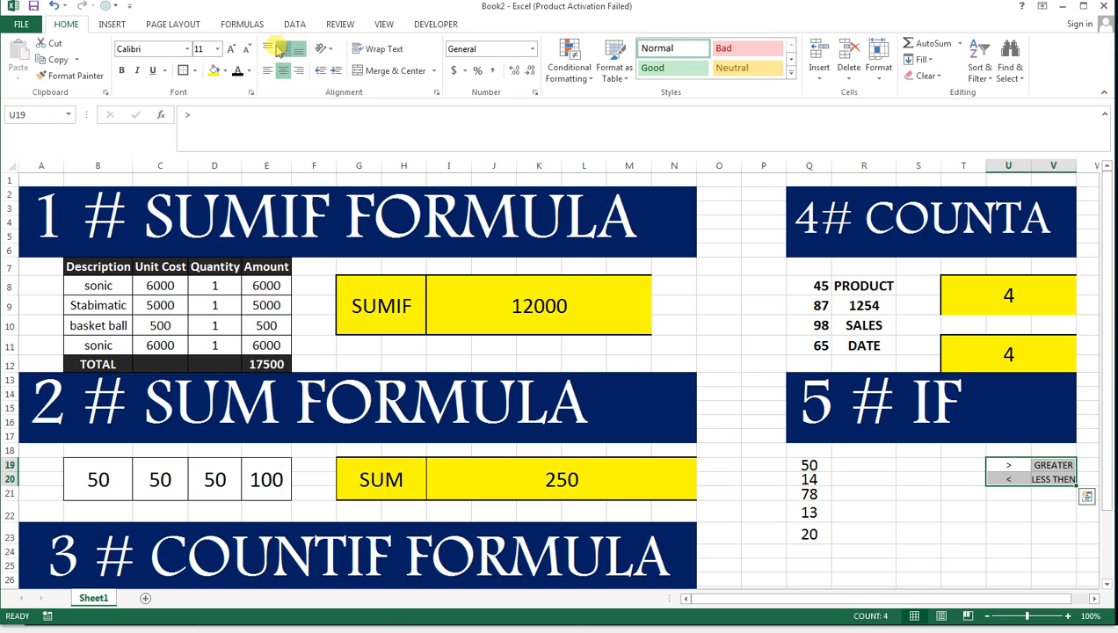
{"action": "left_click", "coordinate": [230, 48]}
{"action": "left_click", "coordinate": [230, 48]}
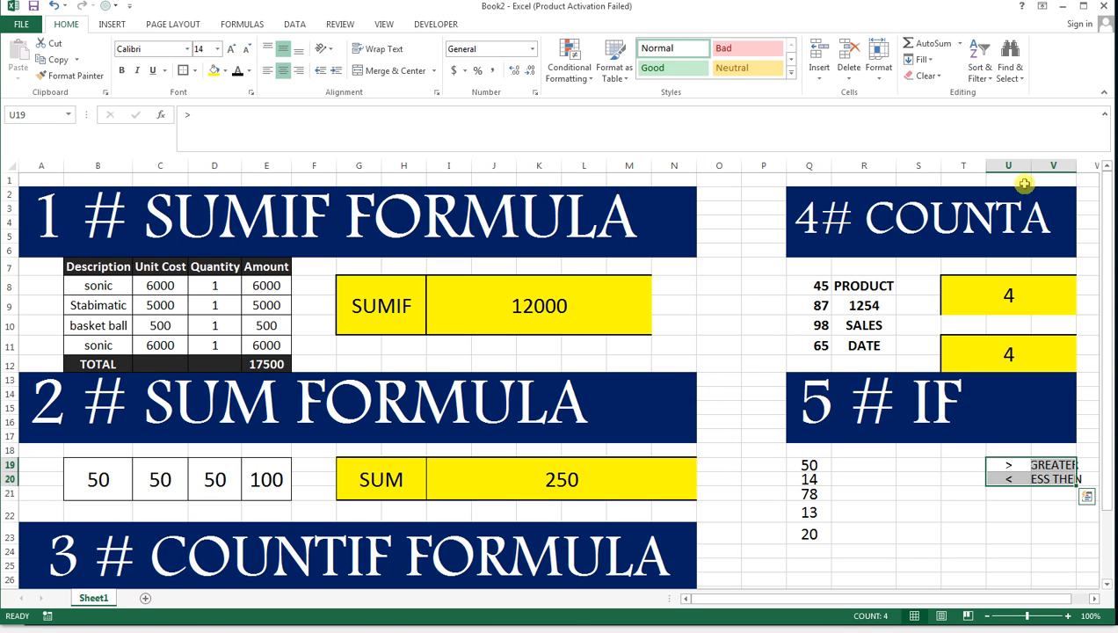
{"action": "double_click", "coordinate": [1075, 165]}
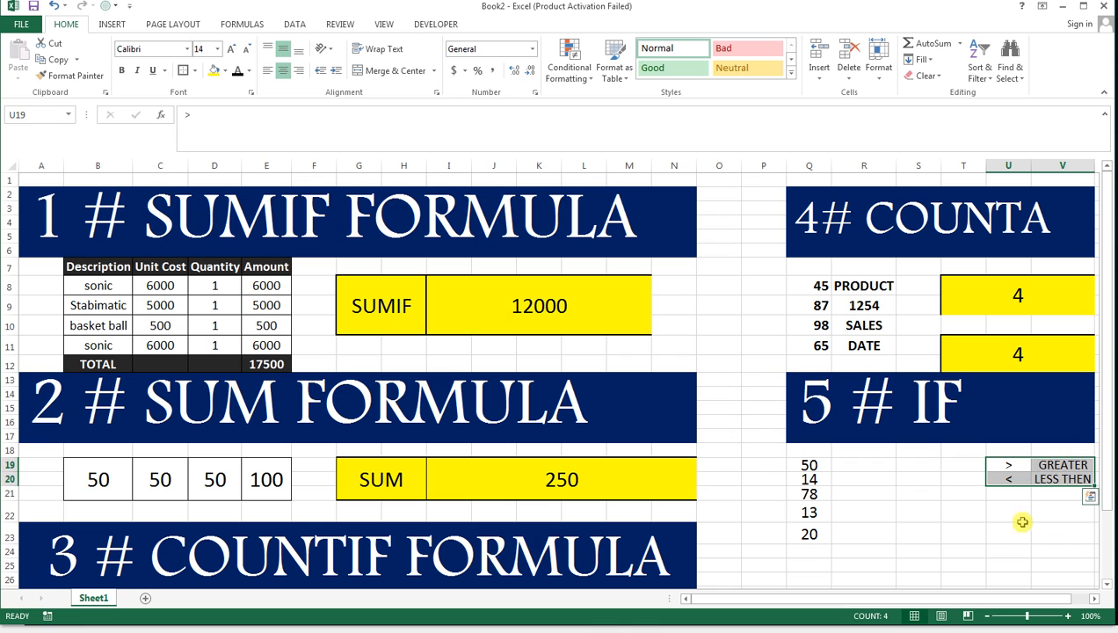
{"action": "left_click", "coordinate": [120, 70]}
Enter an equals sign as text in U21 and enlarge the signs in U19:U21 to 20 points.
{"action": "left_click", "coordinate": [1012, 497]}
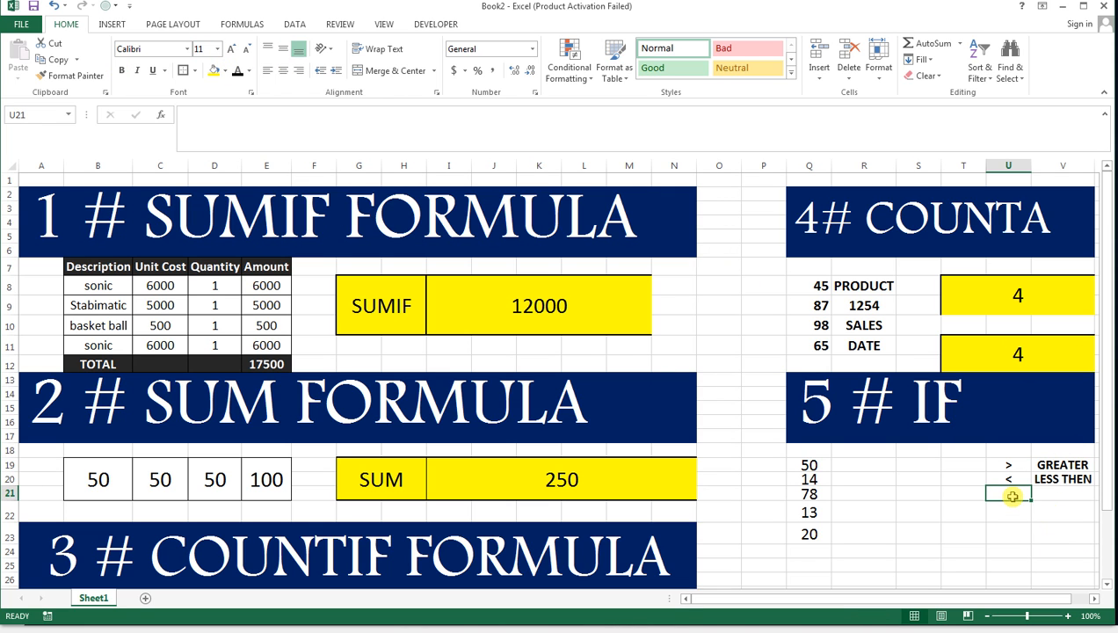
{"action": "type", "text": "'="}
{"action": "key", "text": "Return"}
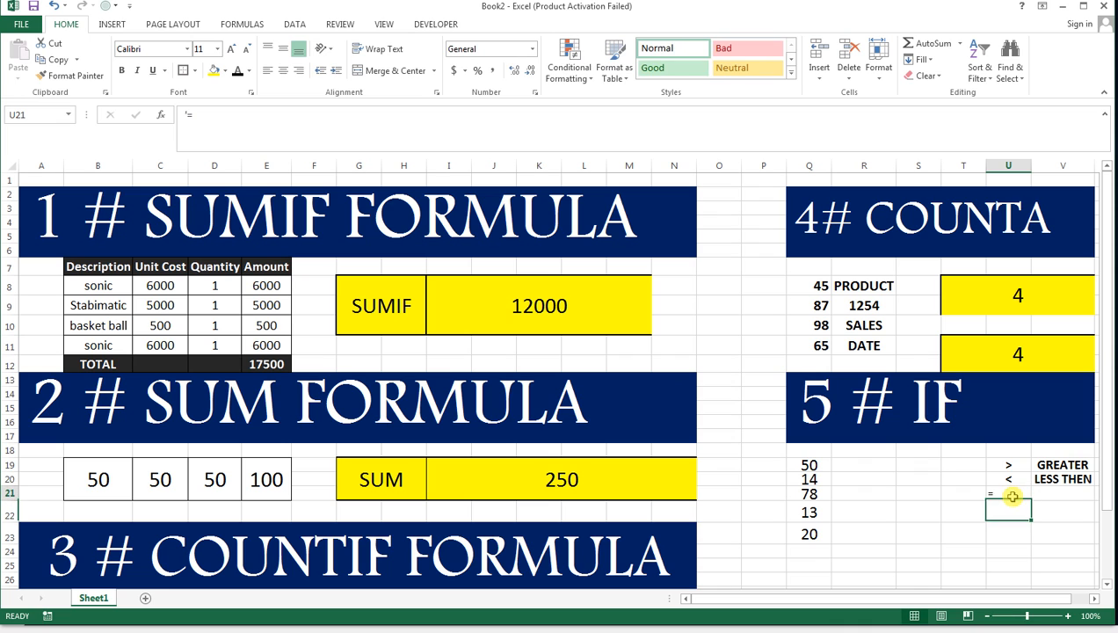
{"action": "left_click_drag", "start_coordinate": [1002, 466], "coordinate": [999, 492]}
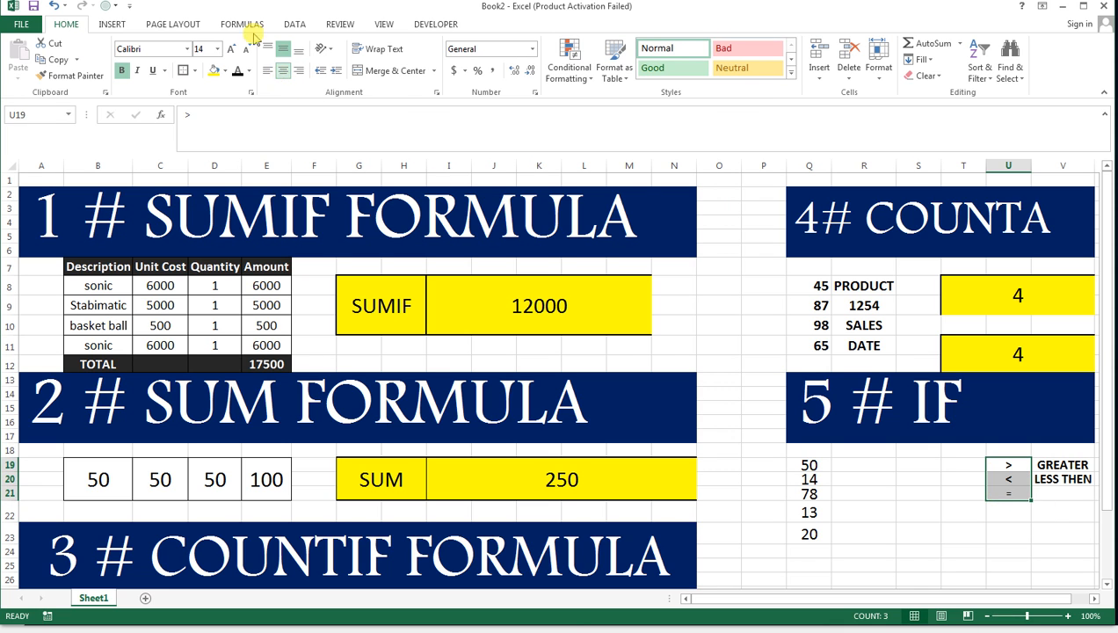
{"action": "left_click", "coordinate": [226, 48]}
{"action": "left_click", "coordinate": [226, 49]}
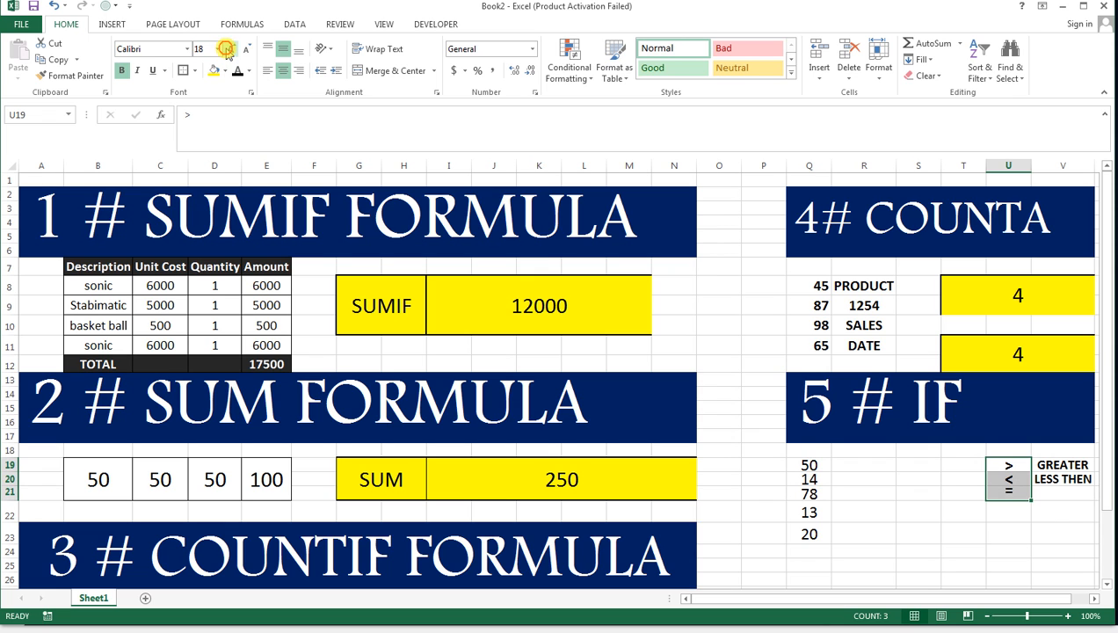
Enter EQUAL in V21 and copy the formatting of the LESS THEN label onto it.
{"action": "left_click", "coordinate": [1073, 498]}
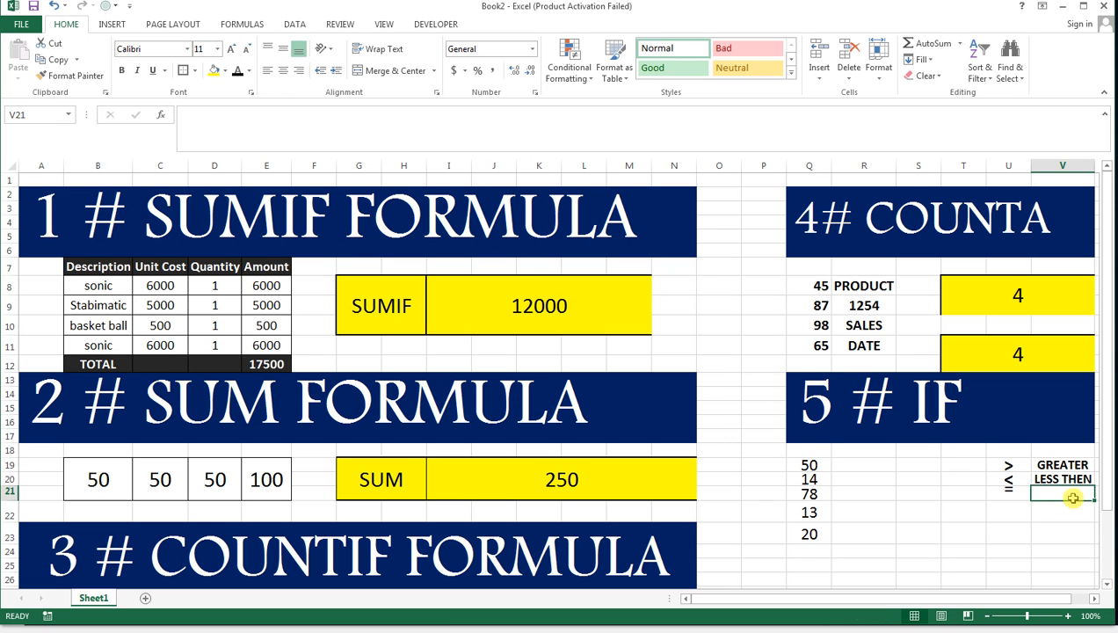
{"action": "type", "text": "EQ"}
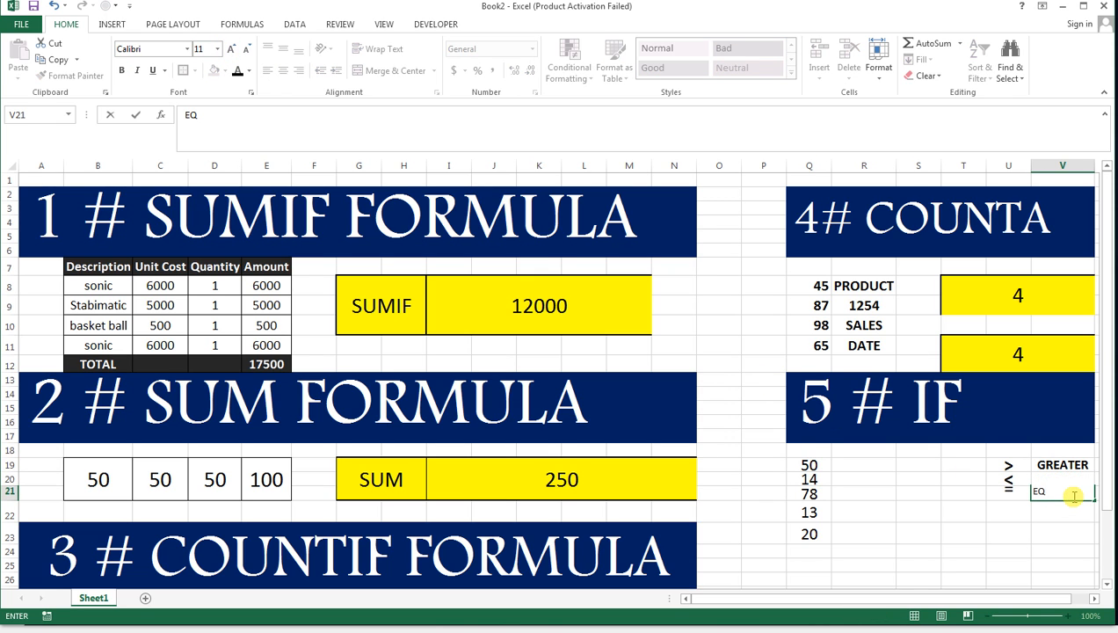
{"action": "type", "text": "UAL"}
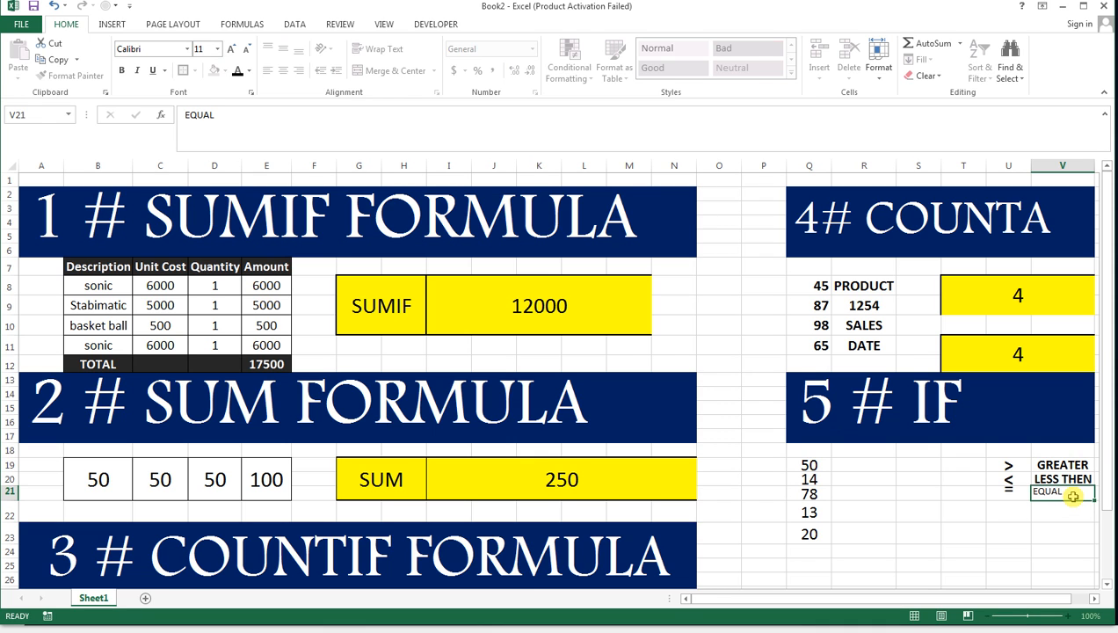
{"action": "key", "text": "Return"}
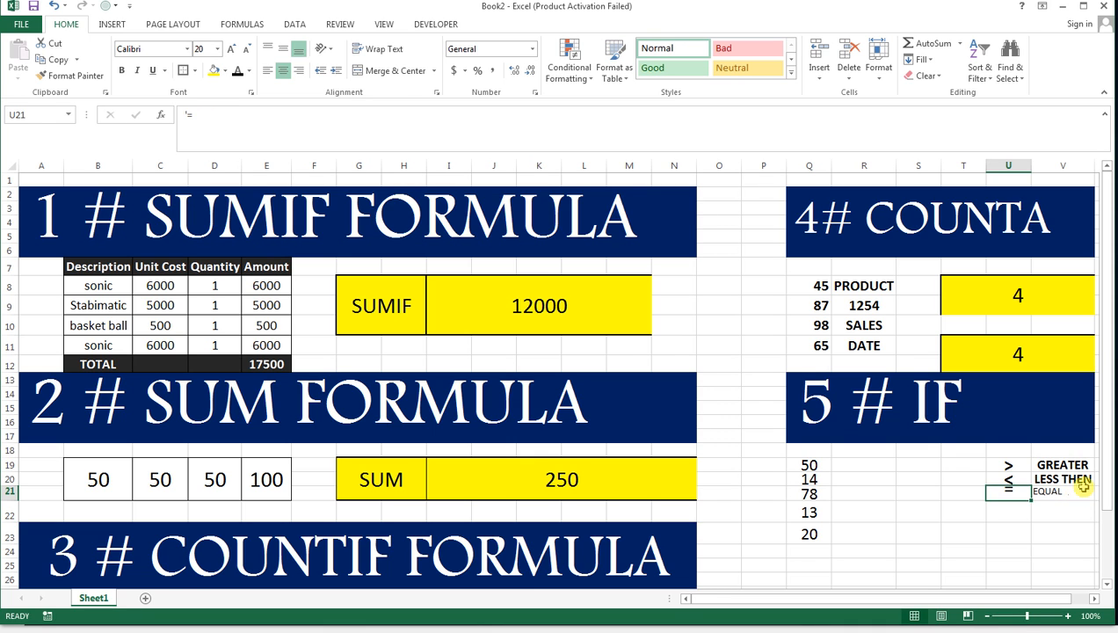
{"action": "key", "text": "Up"}
{"action": "left_click", "coordinate": [70, 75]}
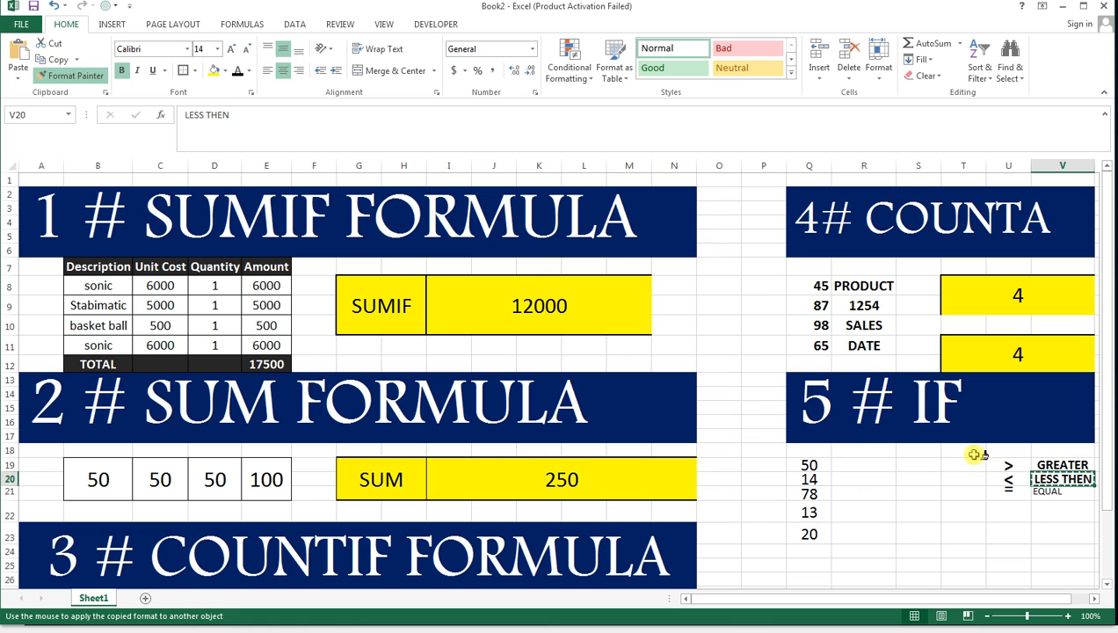
{"action": "left_click", "coordinate": [1050, 490]}
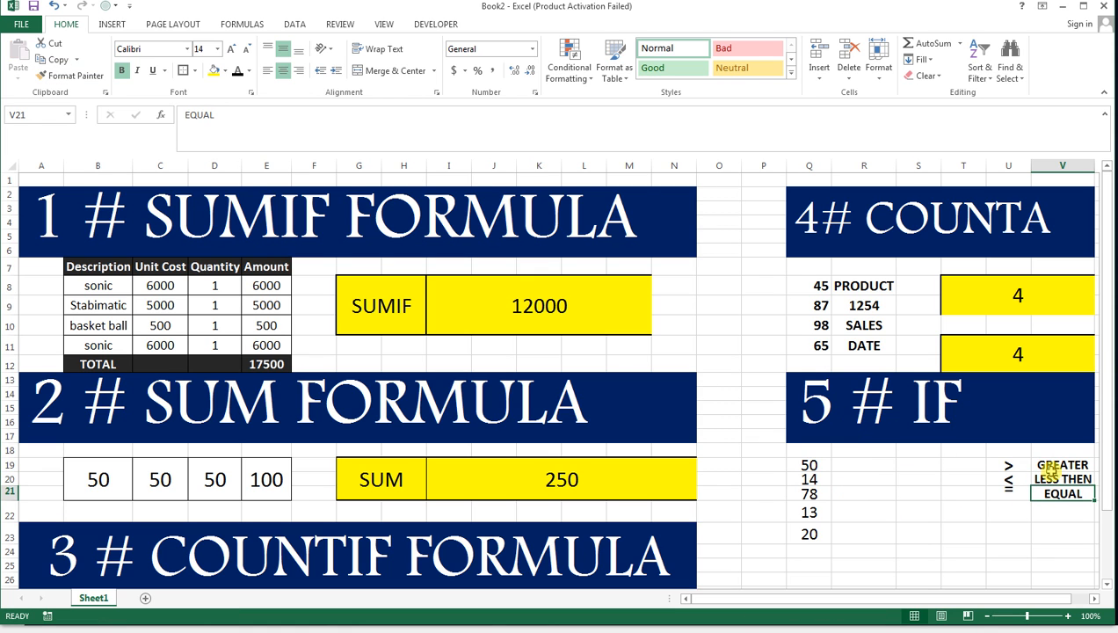
{"action": "left_click", "coordinate": [865, 465]}
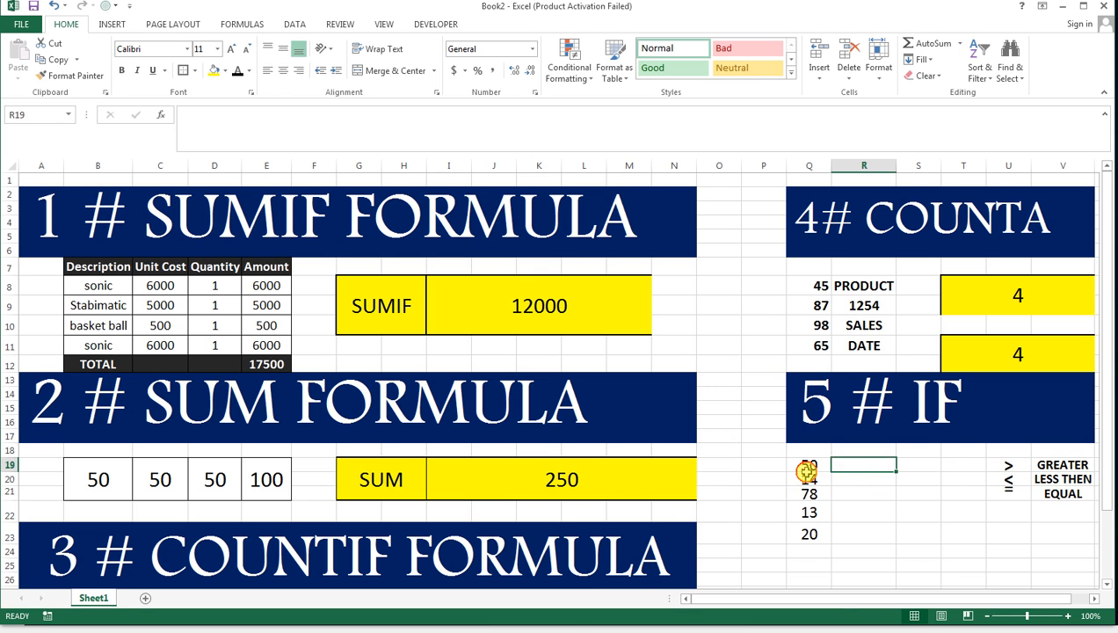
{"action": "left_click_drag", "start_coordinate": [809, 479], "coordinate": [807, 533]}
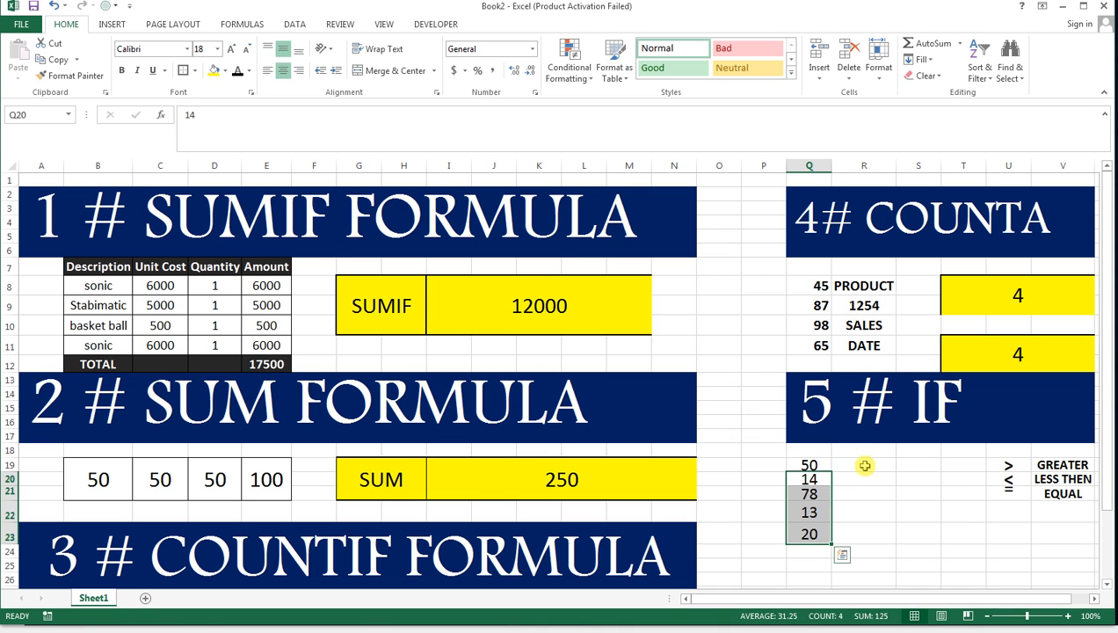
{"action": "left_click_drag", "start_coordinate": [862, 465], "coordinate": [866, 531]}
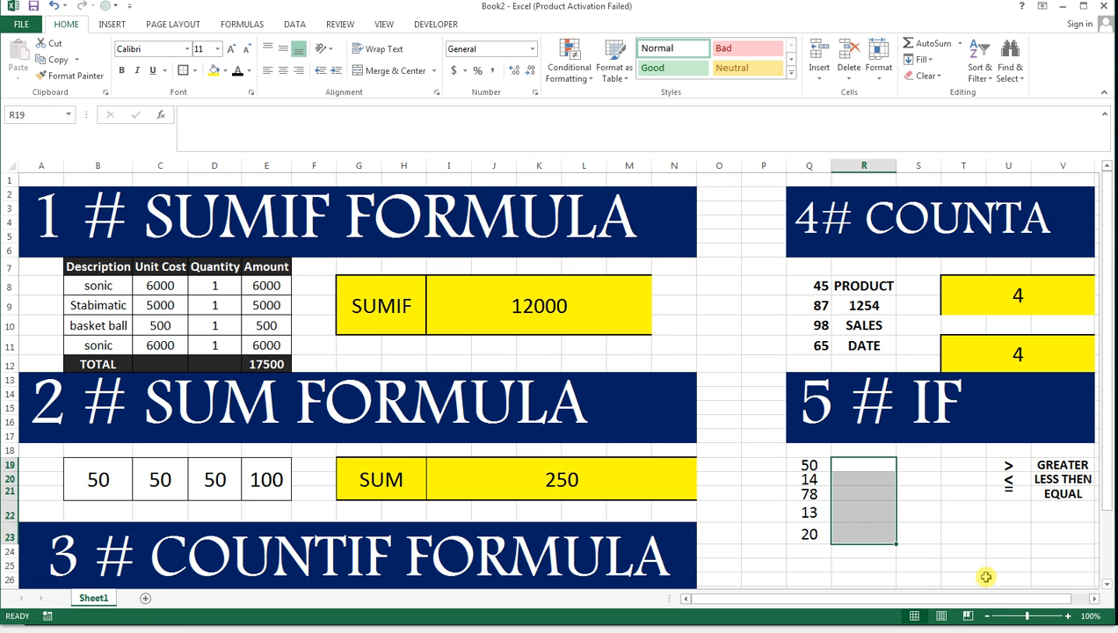
{"action": "type", "text": "="}
{"action": "key", "text": "BackSpace"}
{"action": "key", "text": "Up"}
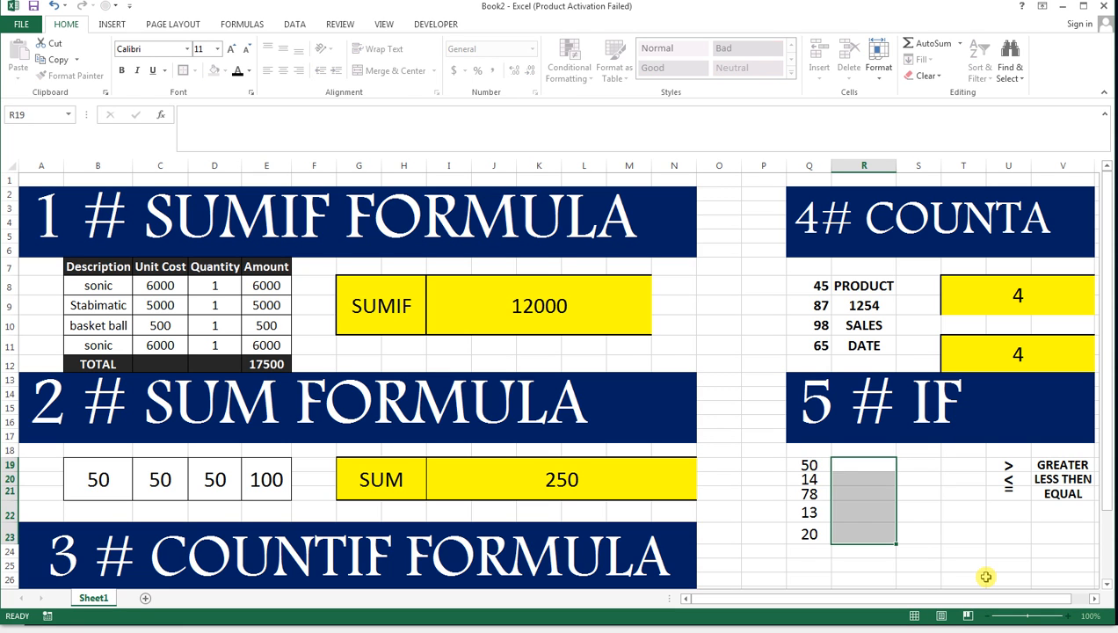
{"action": "key", "text": "Down"}
Enter the formula =IF(Q19>=50,"YES","NO") in R19 beside the IF section's first number.
{"action": "type", "text": "=IF("}
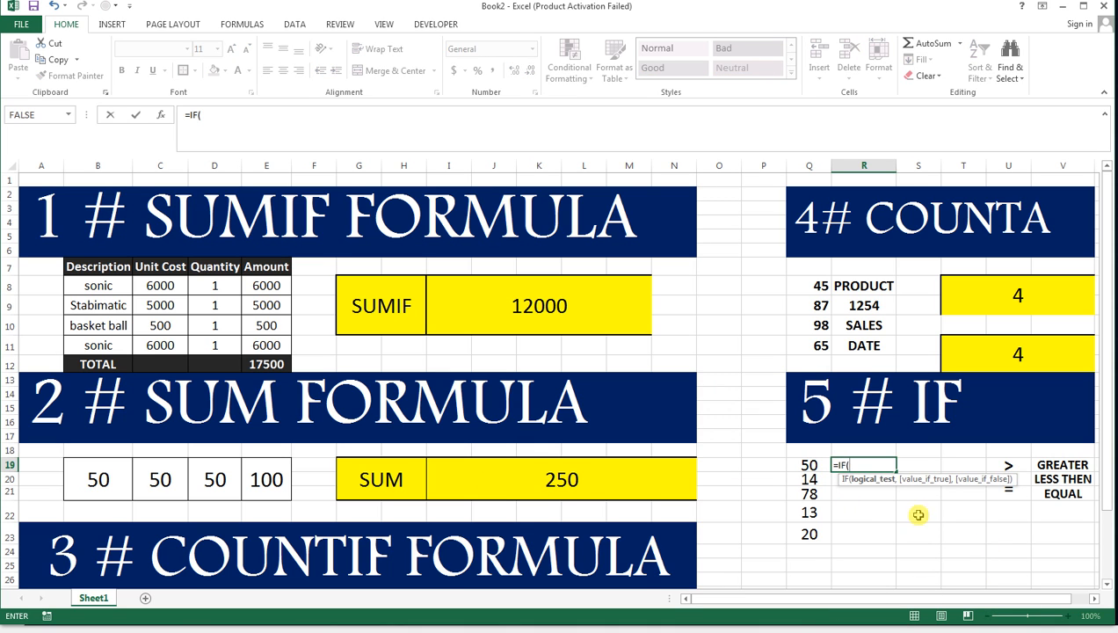
{"action": "left_click", "coordinate": [817, 462]}
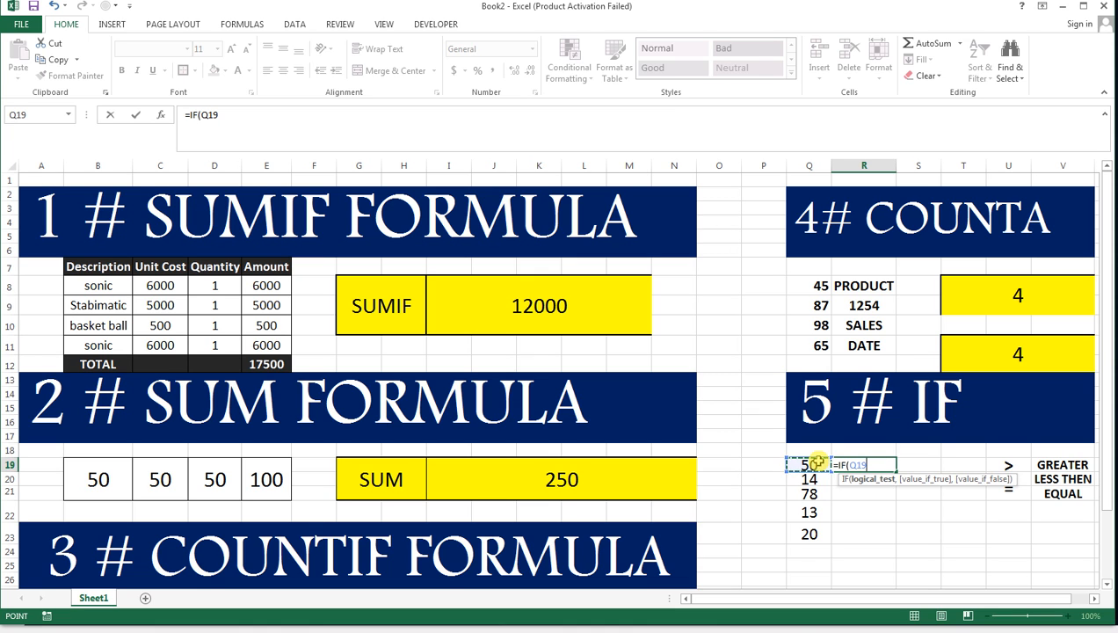
{"action": "type", "text": ">="}
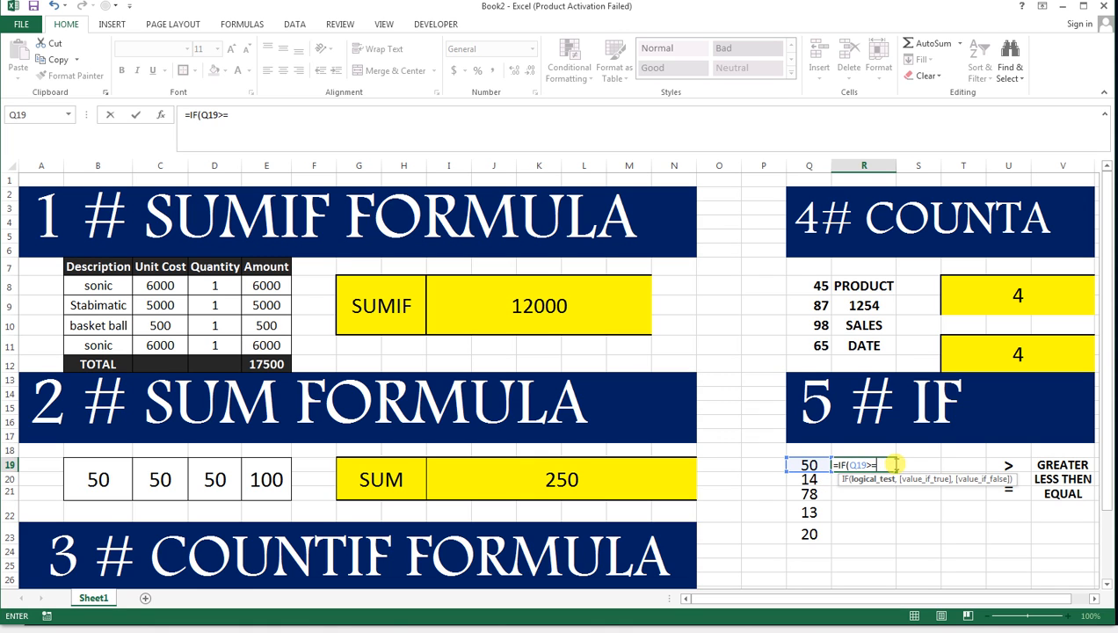
{"action": "type", "text": "50"}
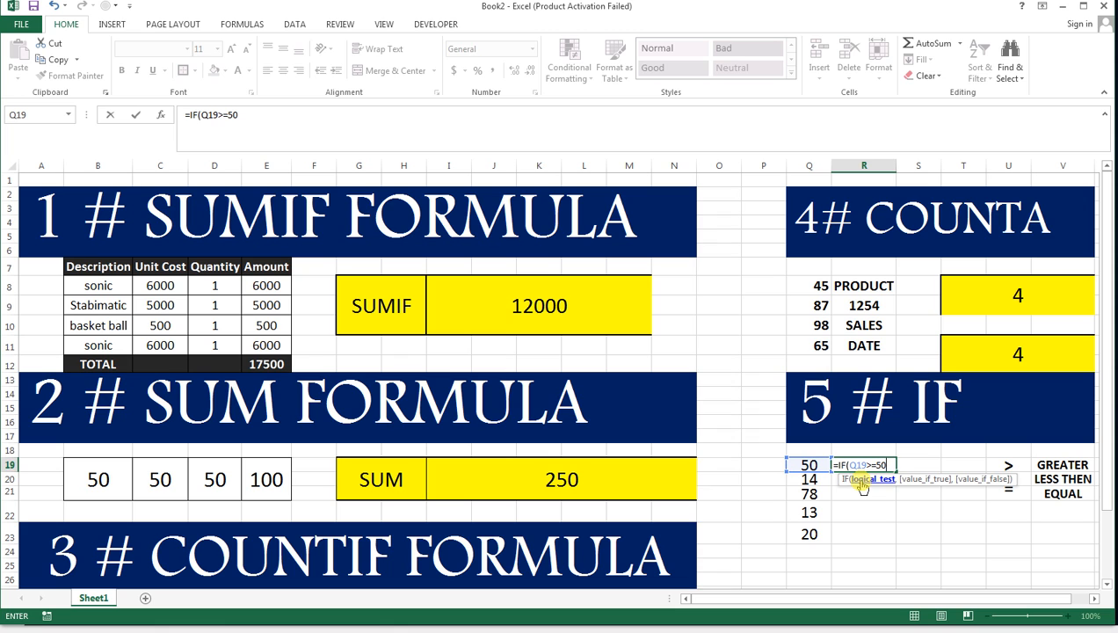
{"action": "type", "text": ","}
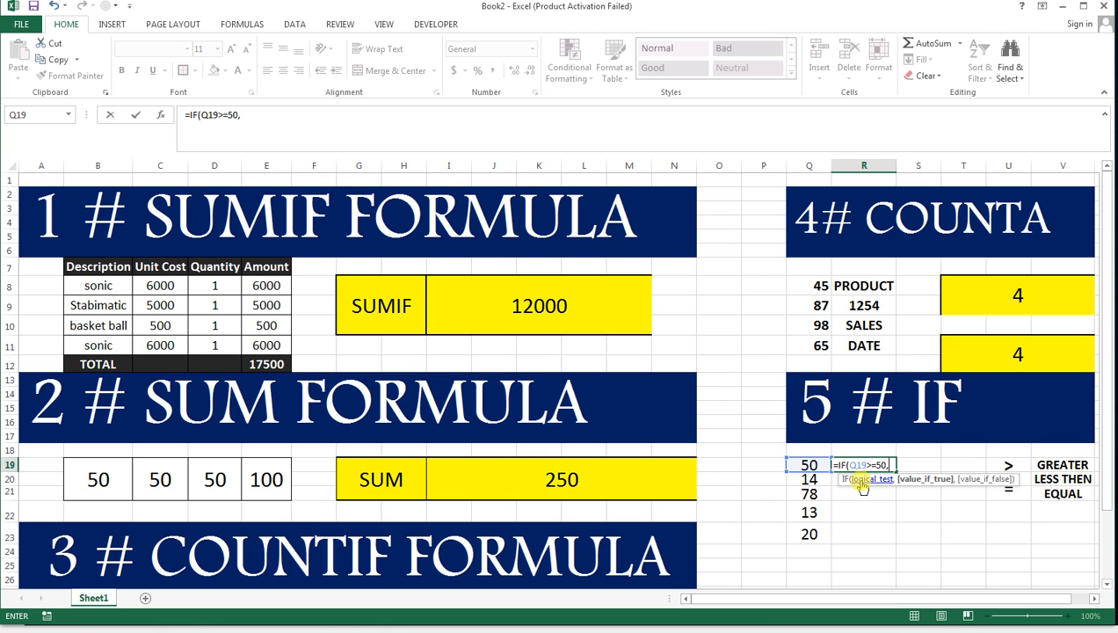
{"action": "type", "text": "\"YES"}
{"action": "type", "text": "\""}
{"action": "type", "text": ","}
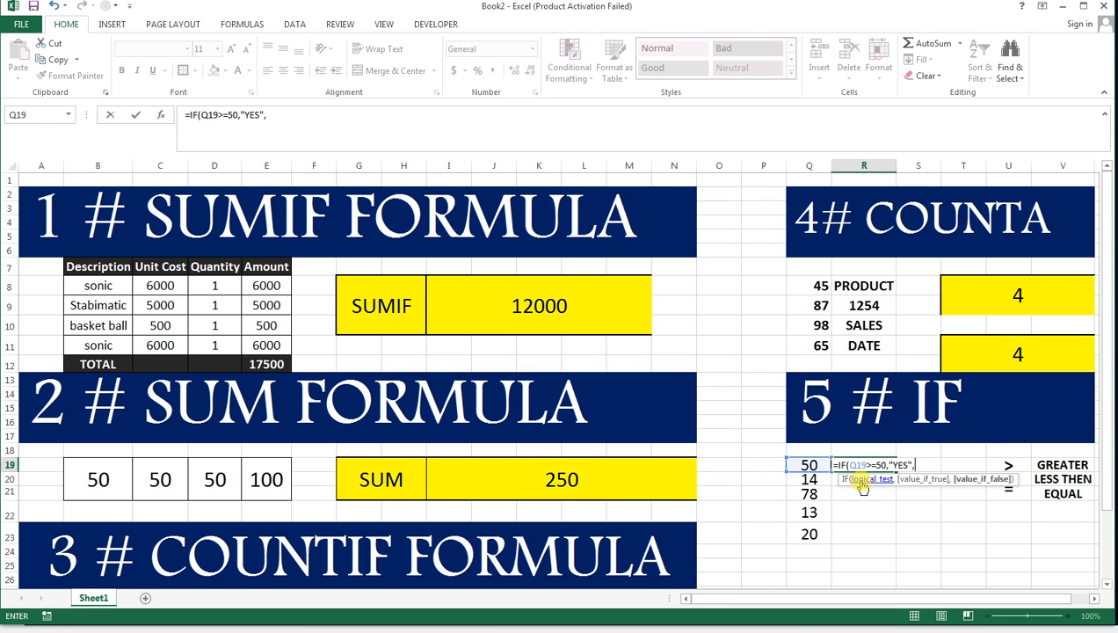
{"action": "type", "text": "\"NO\")"}
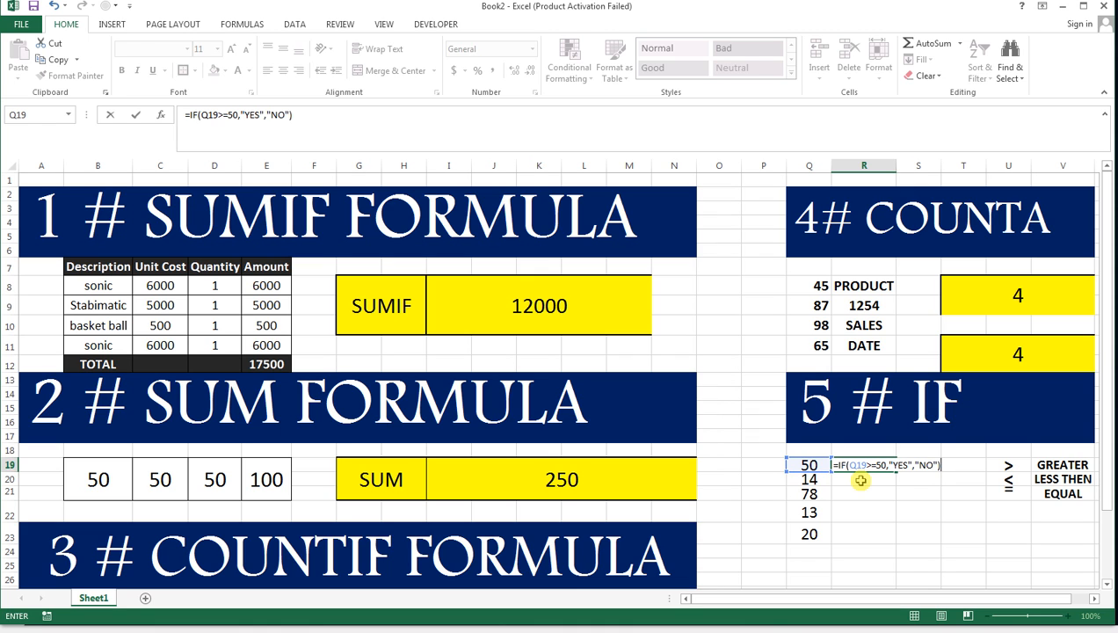
{"action": "key", "text": "Return"}
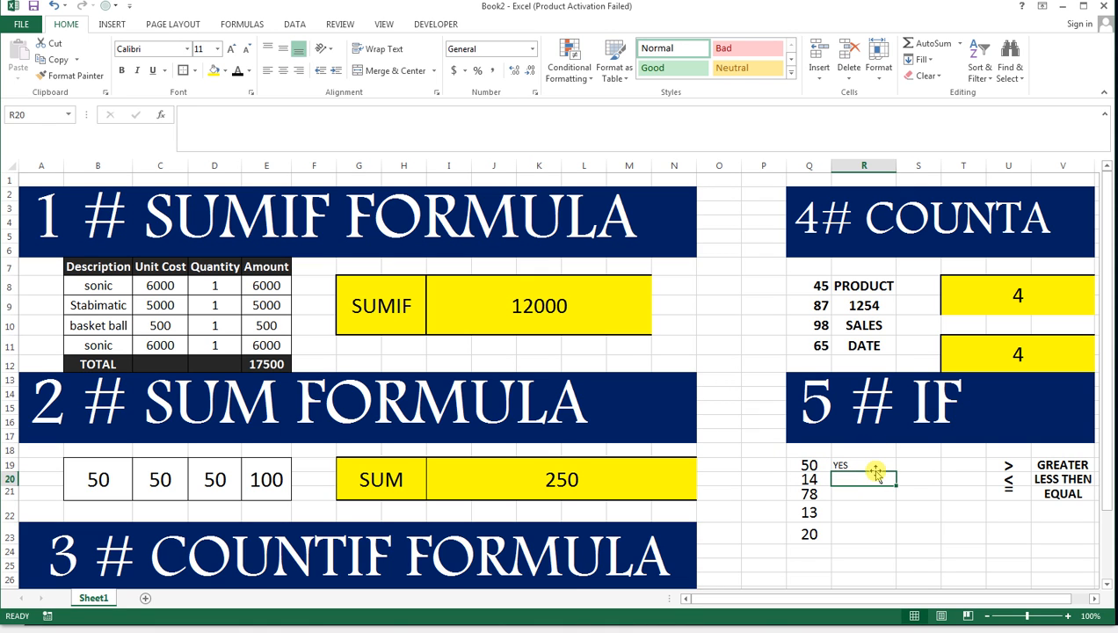
Fill the IF formula from R19 down to R23 and copy Q19's formatting onto R19:R23.
{"action": "left_click", "coordinate": [876, 464]}
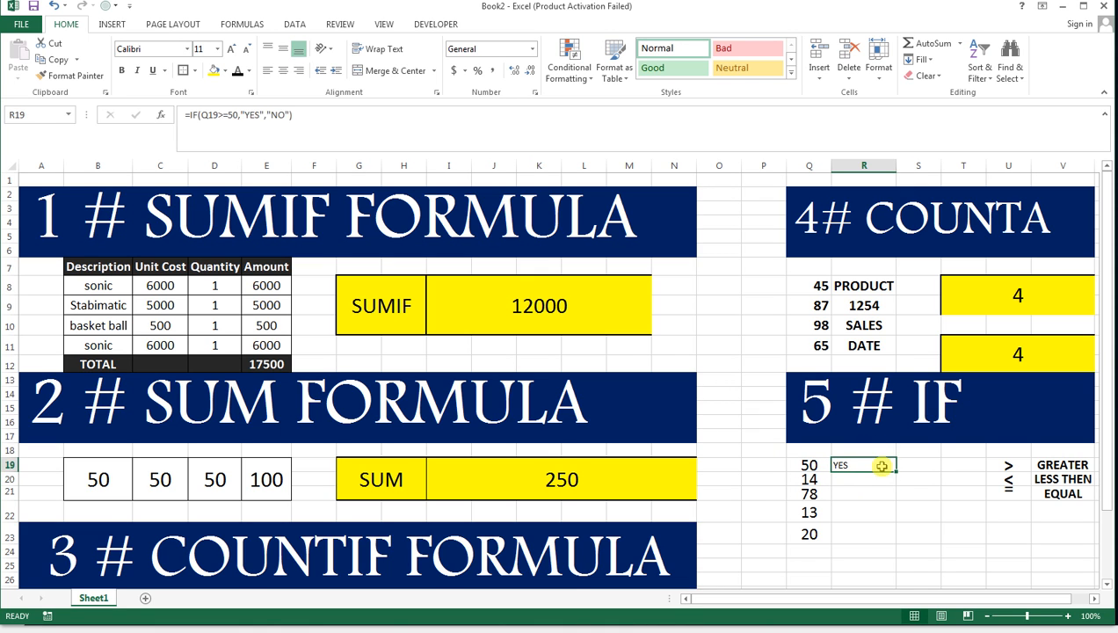
{"action": "left_click_drag", "start_coordinate": [896, 472], "coordinate": [888, 545]}
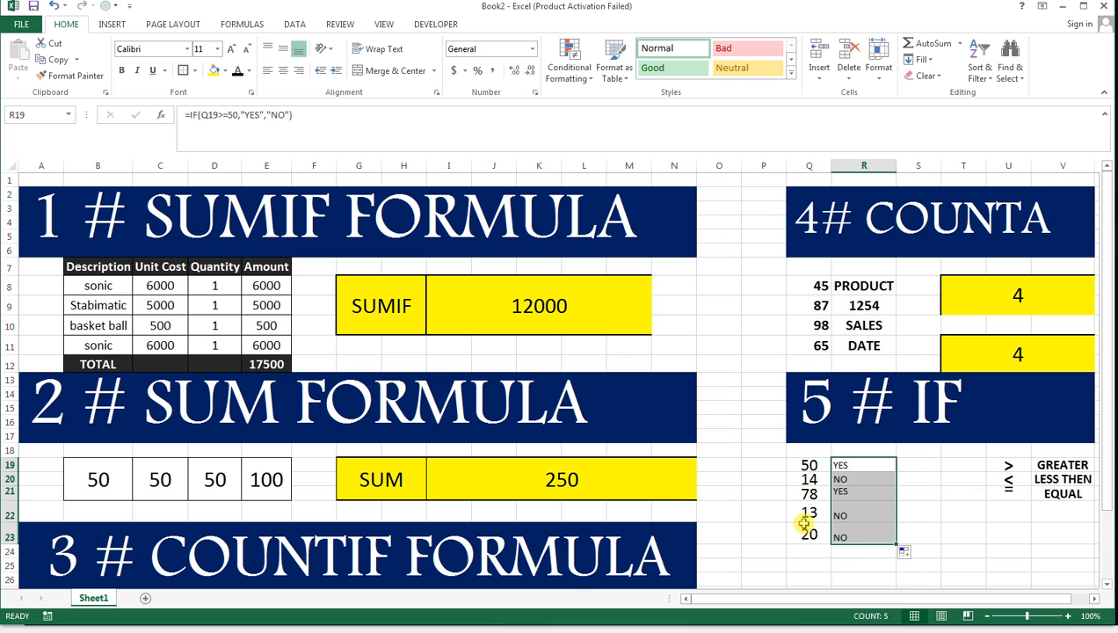
{"action": "left_click", "coordinate": [804, 465]}
{"action": "left_click", "coordinate": [71, 75]}
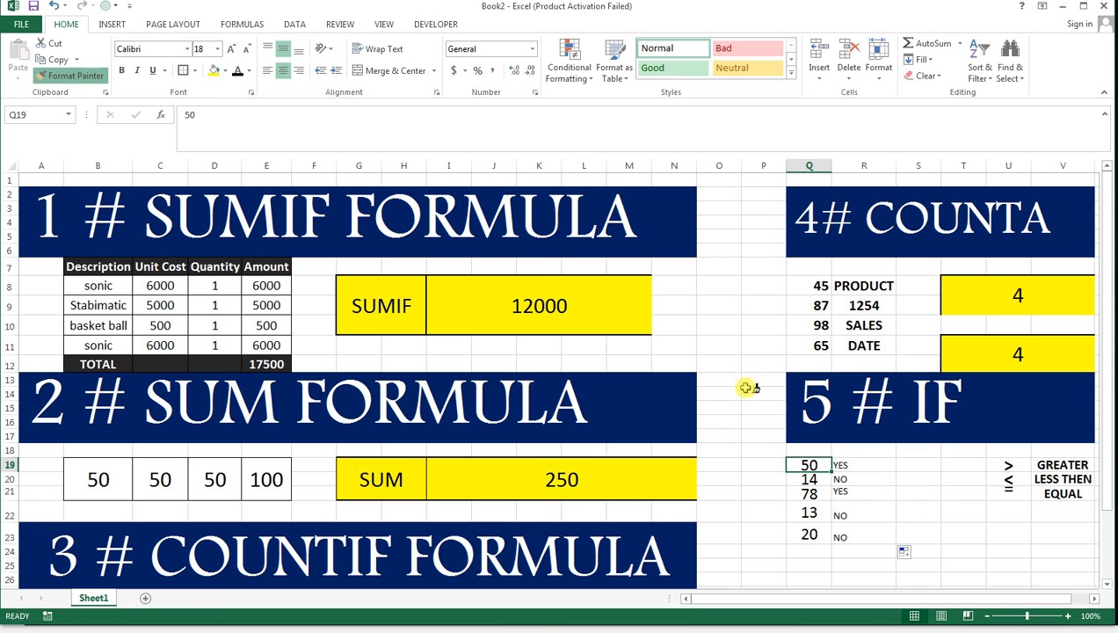
{"action": "left_click_drag", "start_coordinate": [857, 464], "coordinate": [864, 533]}
{"action": "left_click", "coordinate": [986, 494]}
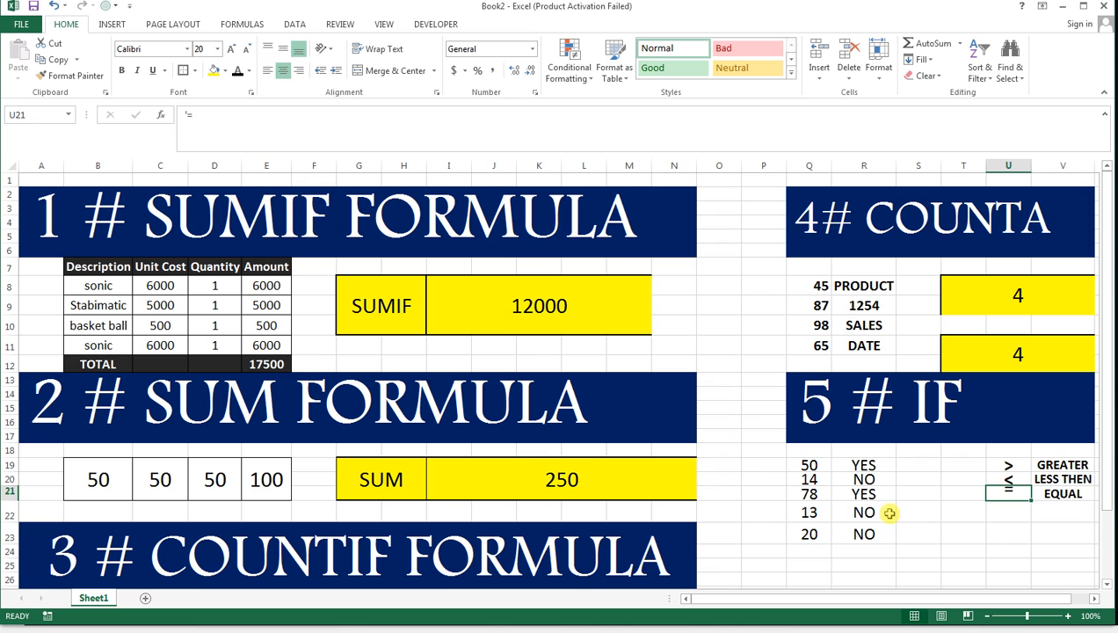
{"action": "left_click", "coordinate": [229, 291]}
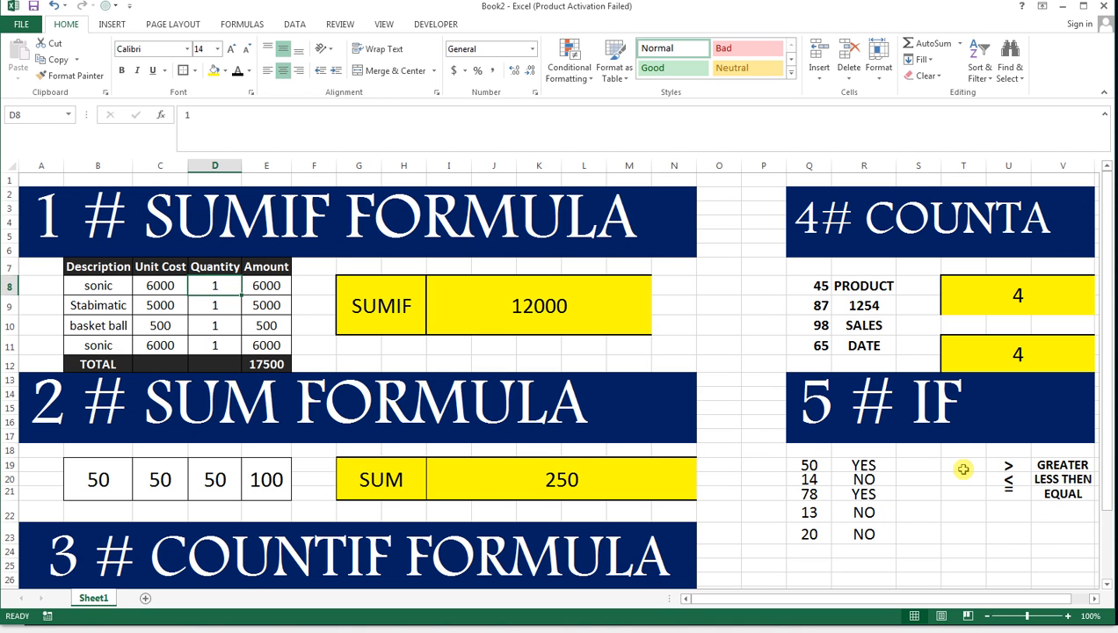